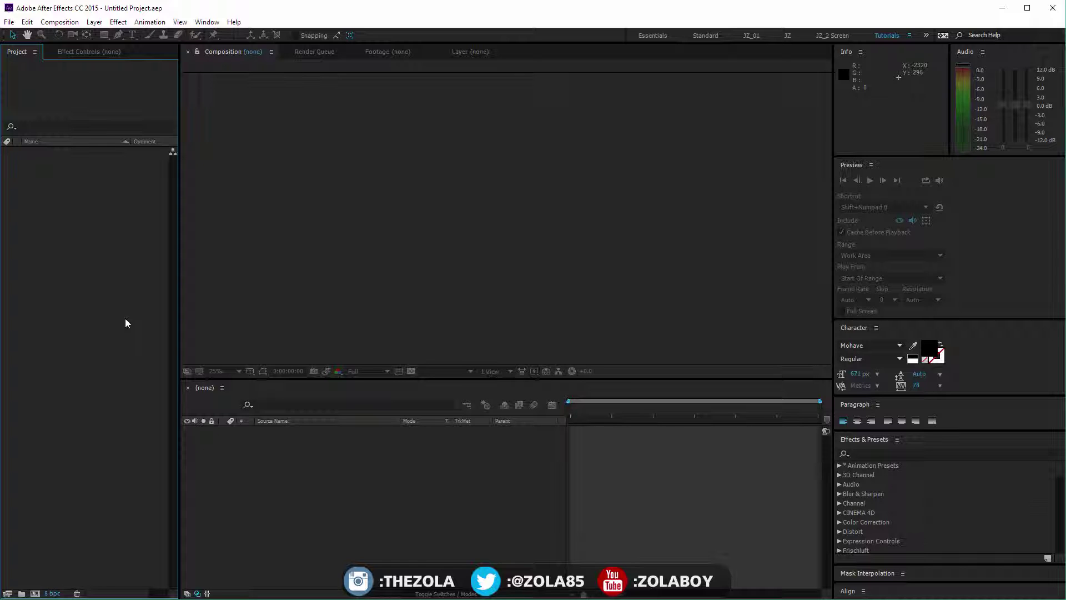
Create a composition named Shapes with the HDTV 1080 25 preset and turn off its transparency grid.
key("ctrl+n")
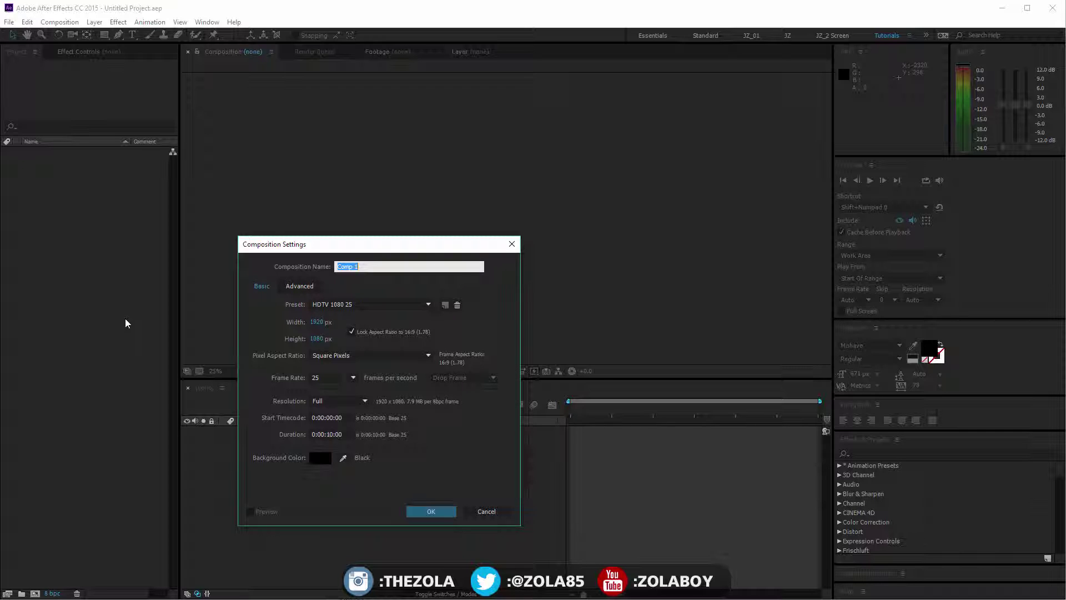
type("Sa")
type("aper")
key("Return")
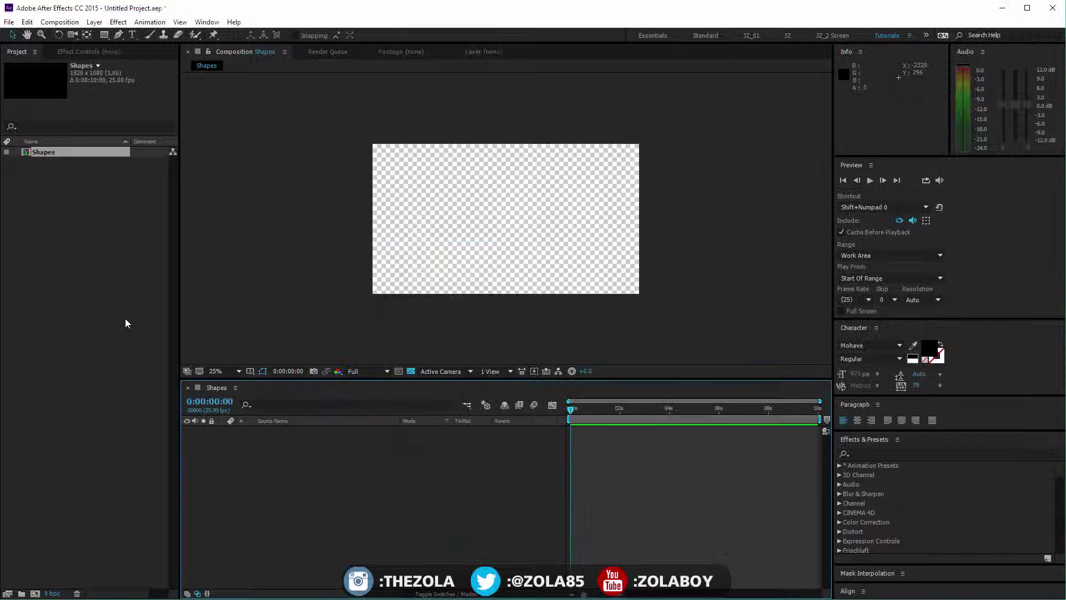
left_click(411, 371)
Draw a wide rectangle with a cyan stroke and no fill in the Shapes composition using the Rectangle tool.
left_click(105, 35)
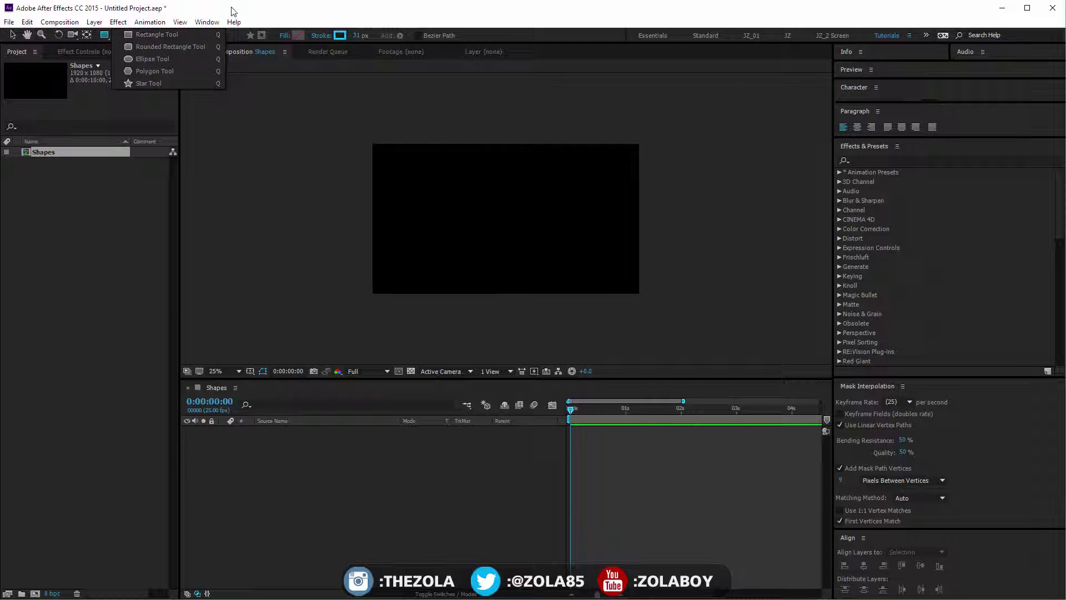
left_click(236, 168)
key("ctrl+z")
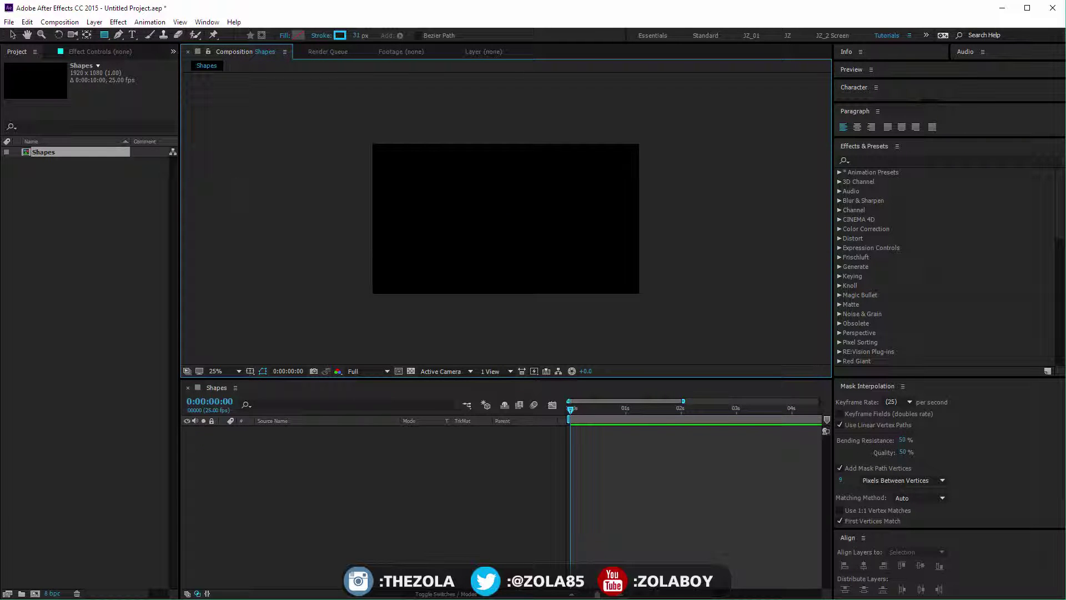
left_click(118, 35)
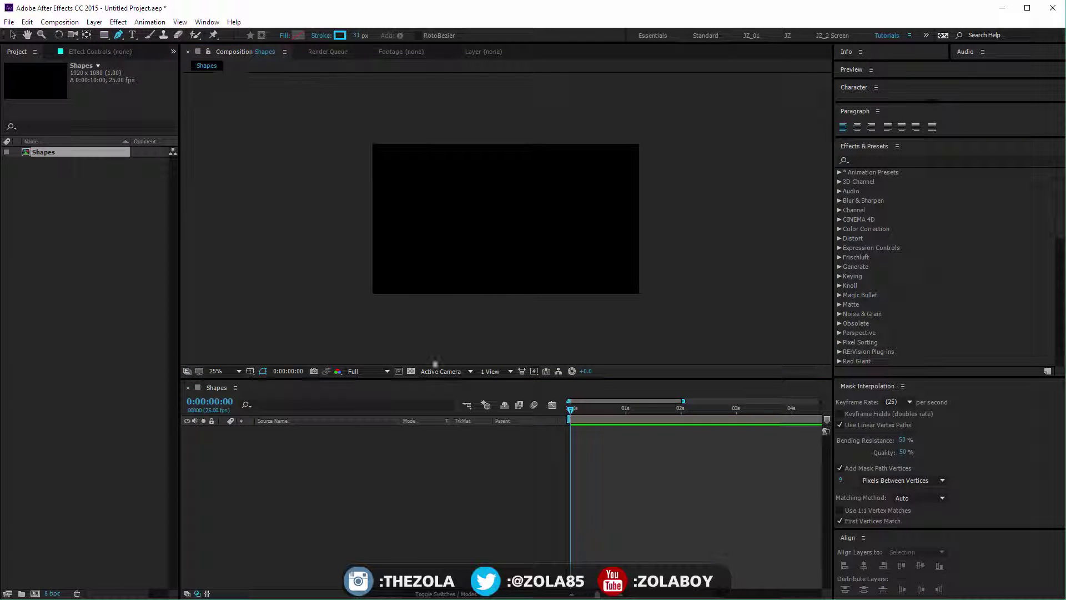
left_click(104, 35)
mouse_move(104, 34)
left_mouse_down()
mouse_move(150, 64)
mouse_move(145, 34)
mouse_move(108, 39)
left_mouse_up()
mouse_move(408, 173)
left_mouse_down()
mouse_move(506, 256)
mouse_move(557, 260)
mouse_move(629, 292)
mouse_move(606, 242)
mouse_move(584, 272)
left_mouse_up()
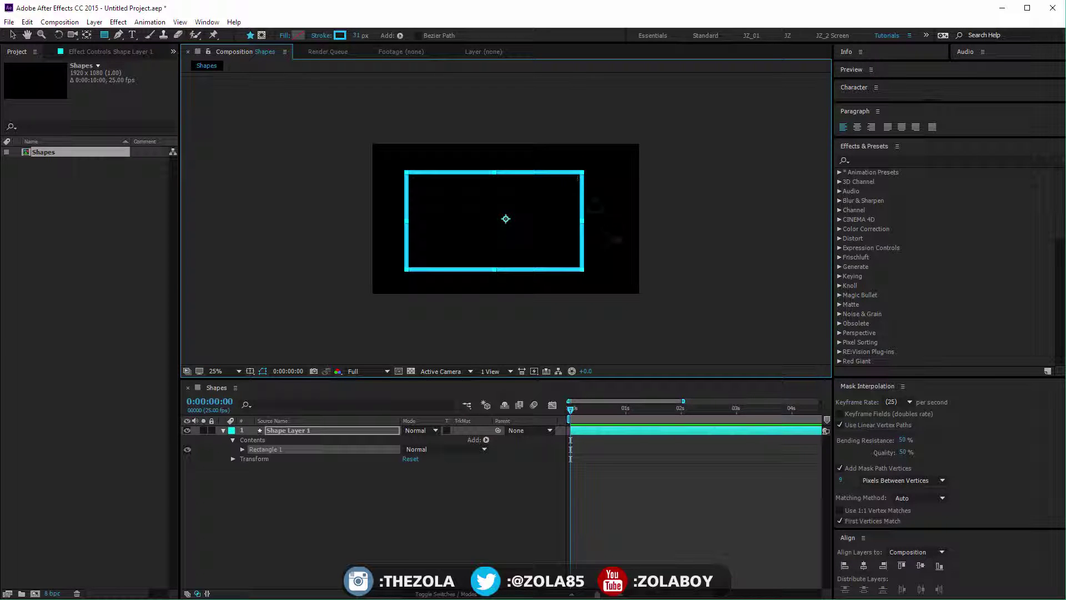
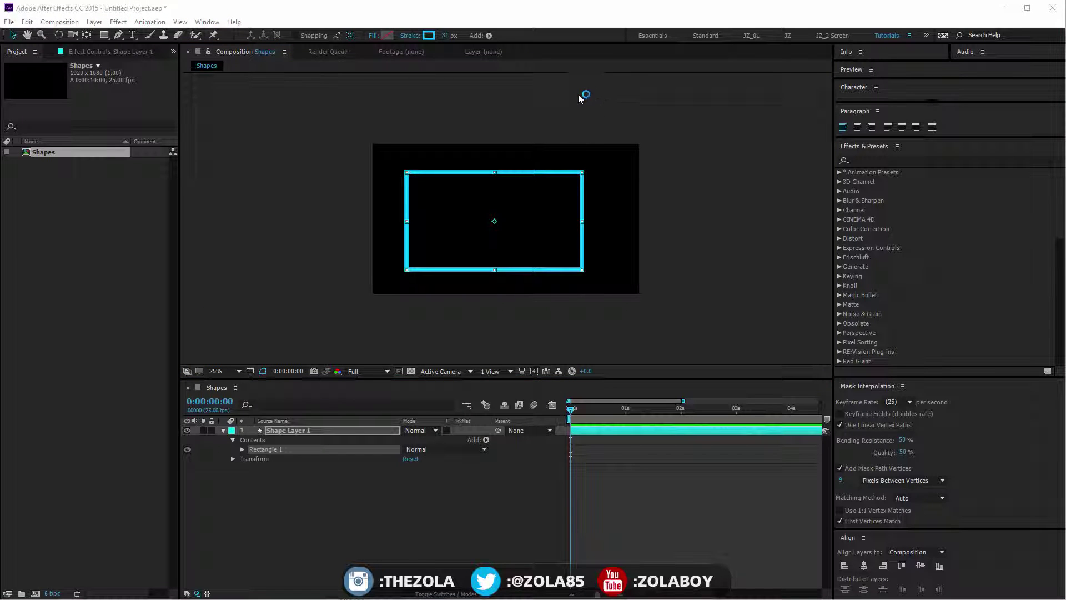
Select Shape Layer 1 and scale the rectangle by its upper-left corner handle into a wider, flatter frame.
key("alt+Tab")
left_click(281, 420)
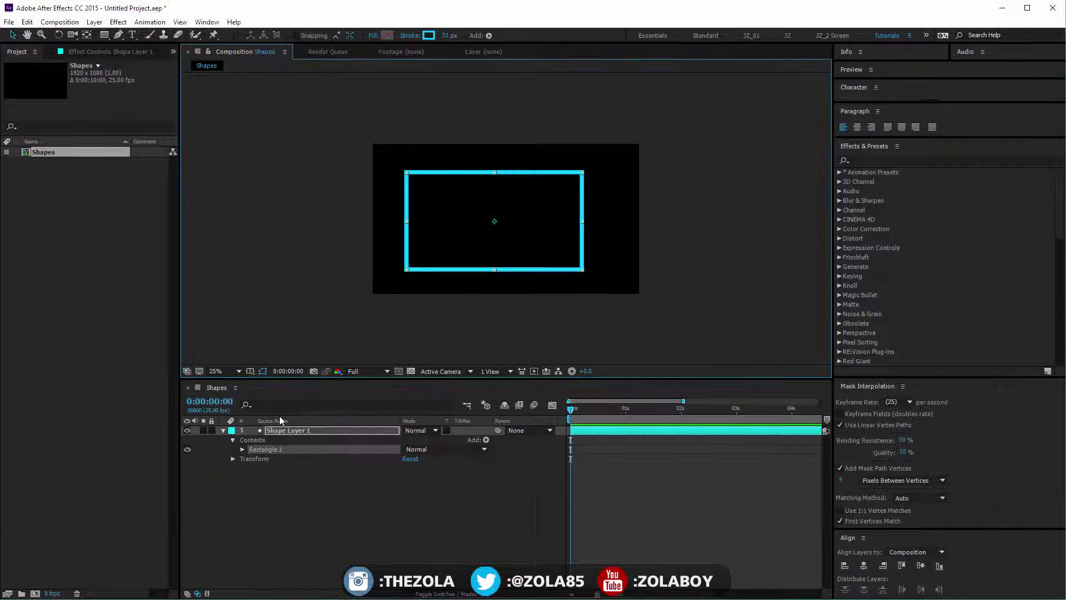
left_click(362, 500)
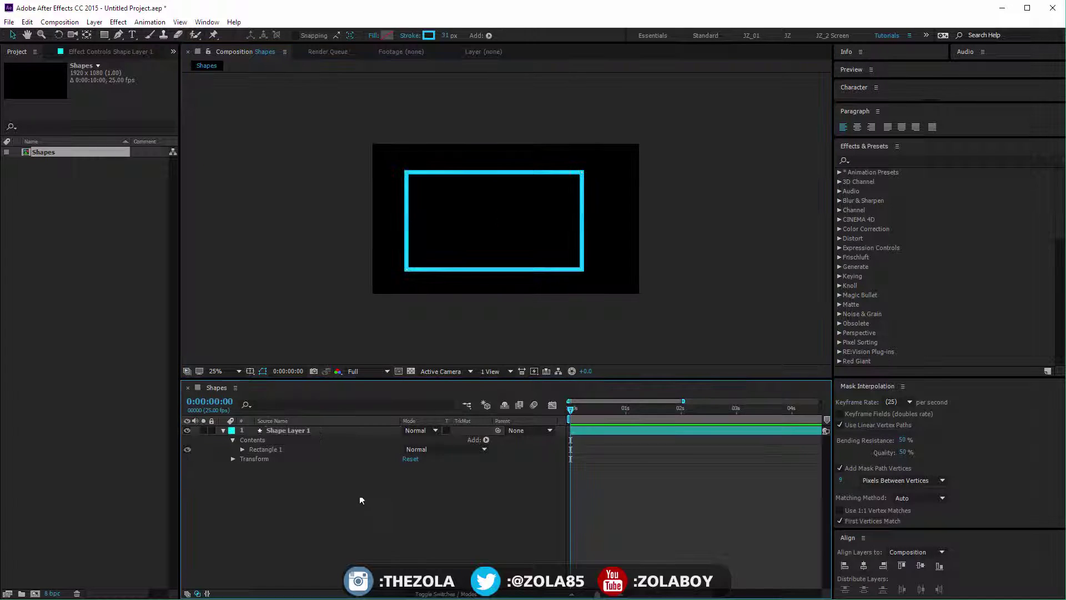
left_click(312, 430)
left_click(466, 528)
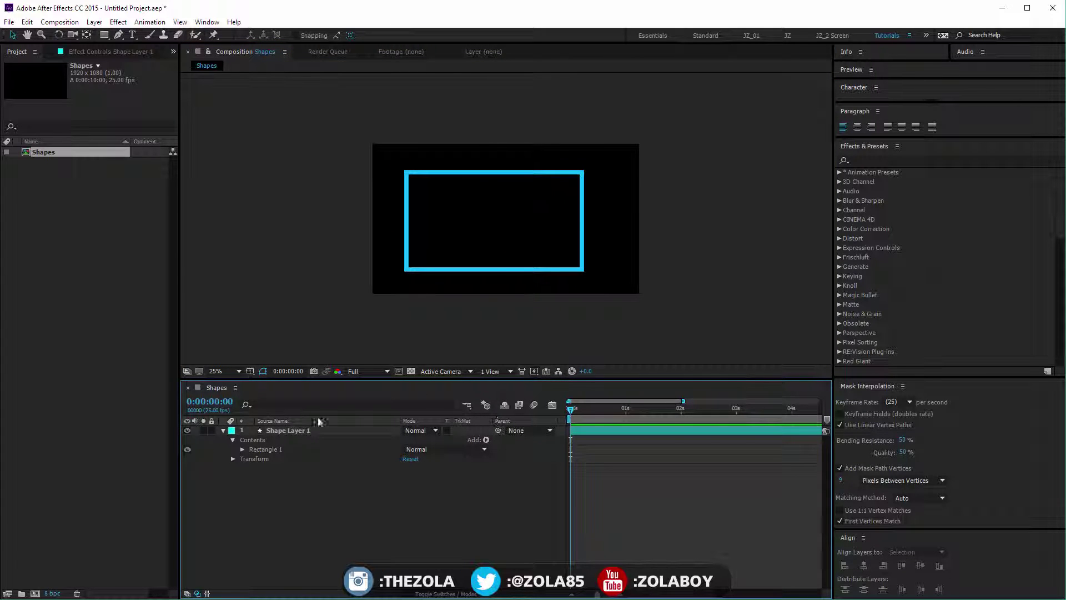
left_click(297, 429)
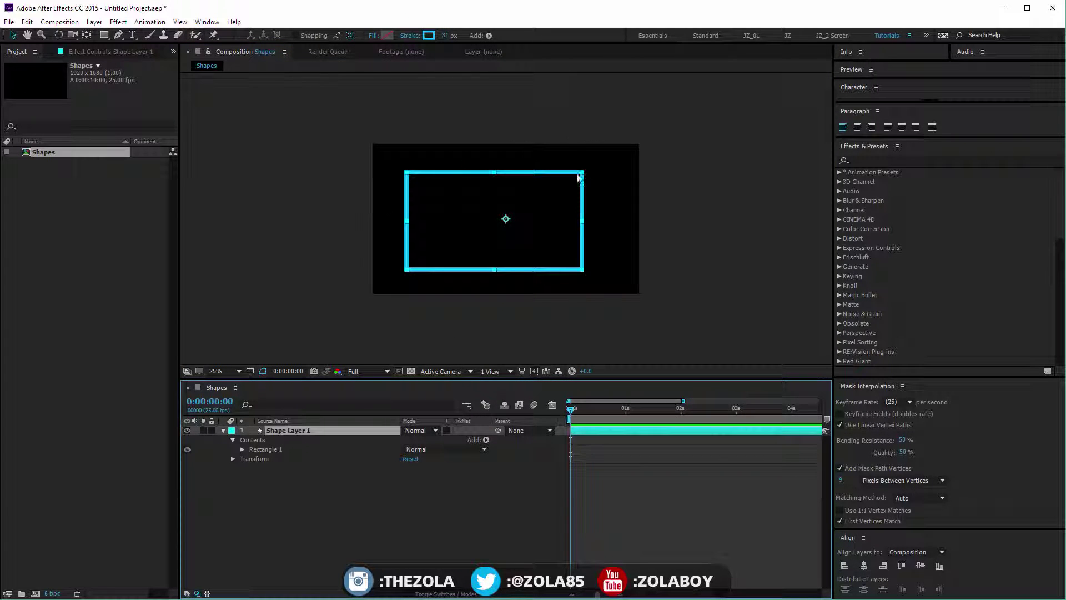
left_click_drag(407, 177, 437, 203)
key("period")
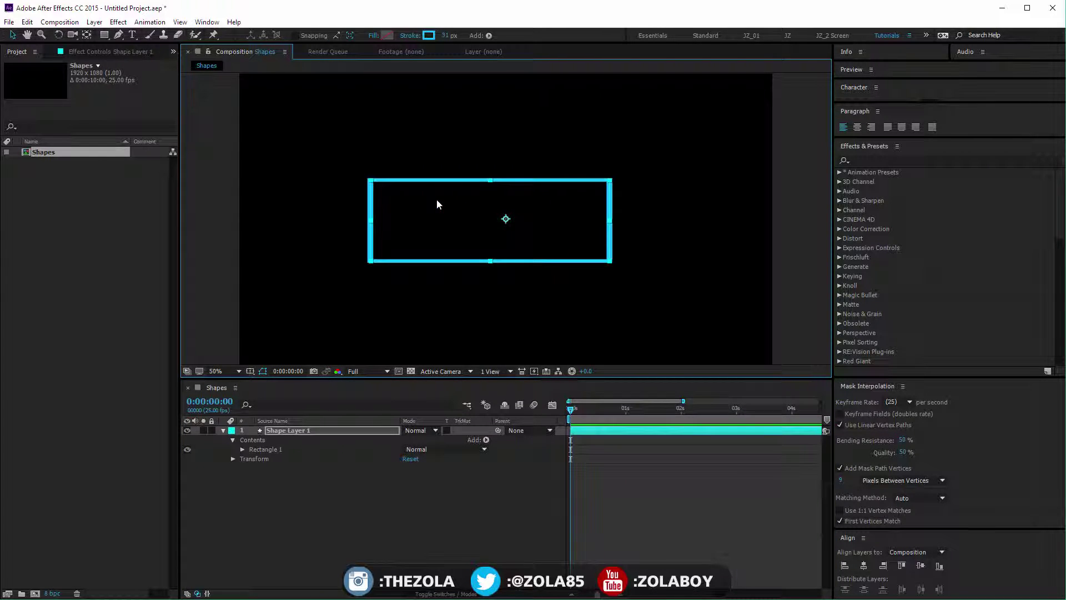
left_click_drag(372, 183, 337, 153)
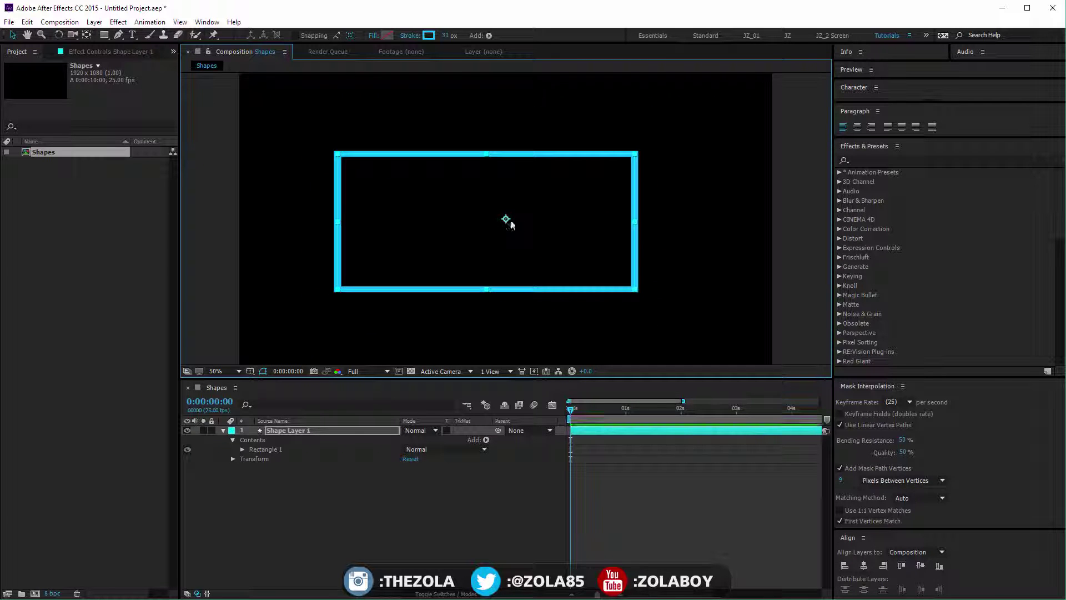
Center the shape layer's anchor point on the rectangle and center the layer in the composition.
mouse_move(506, 222)
left_mouse_down()
mouse_move(438, 219)
mouse_move(517, 216)
mouse_move(516, 226)
mouse_move(512, 216)
left_mouse_up()
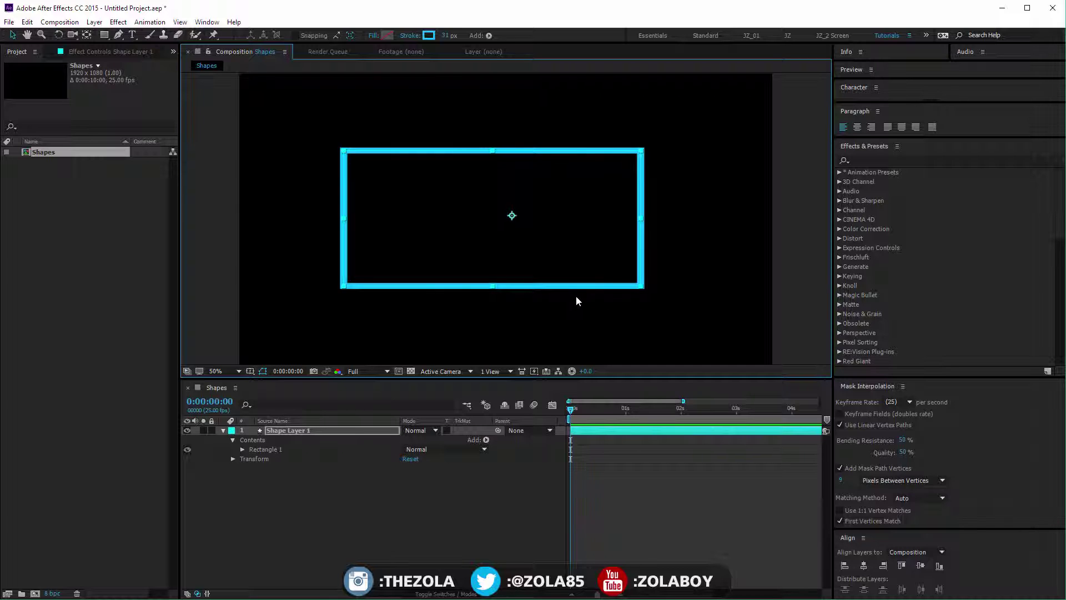
key("ctrl+alt+Home")
key("ctrl+Home")
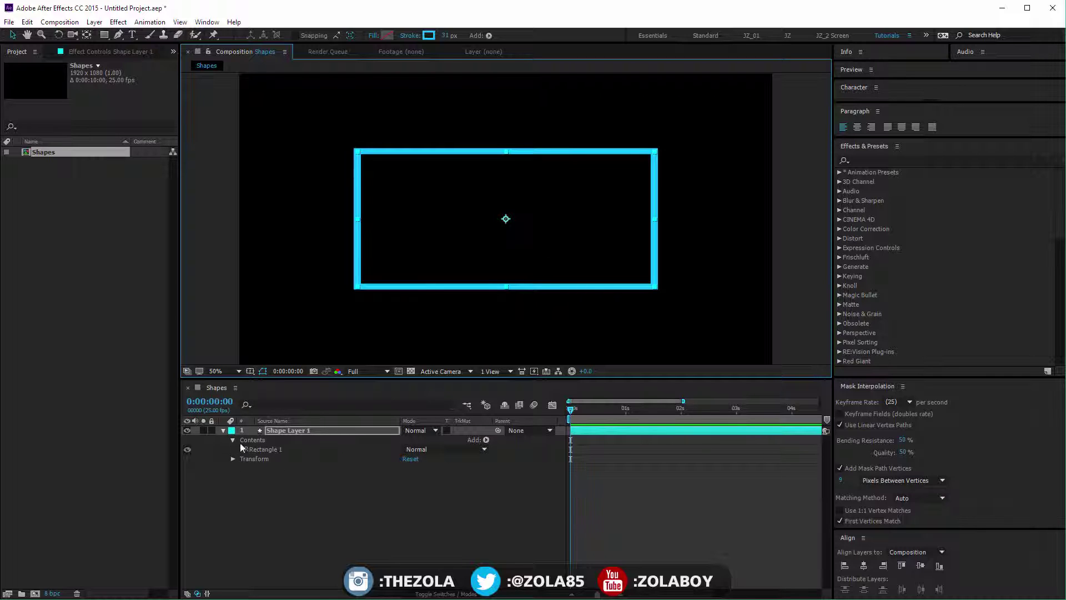
Set the rectangle's stroke width to 14 px.
left_click(225, 429)
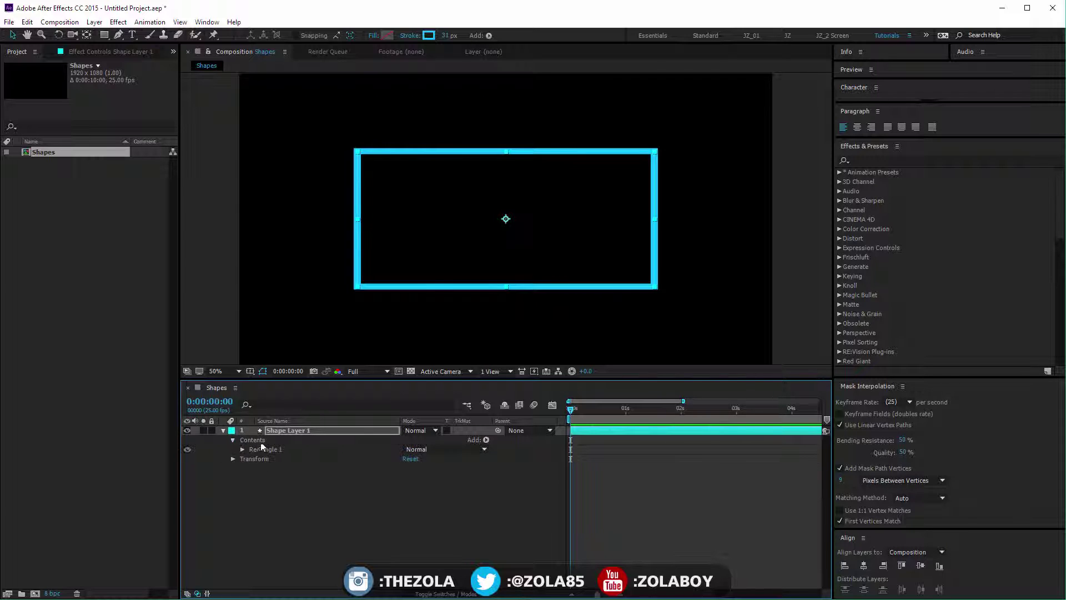
key("Return")
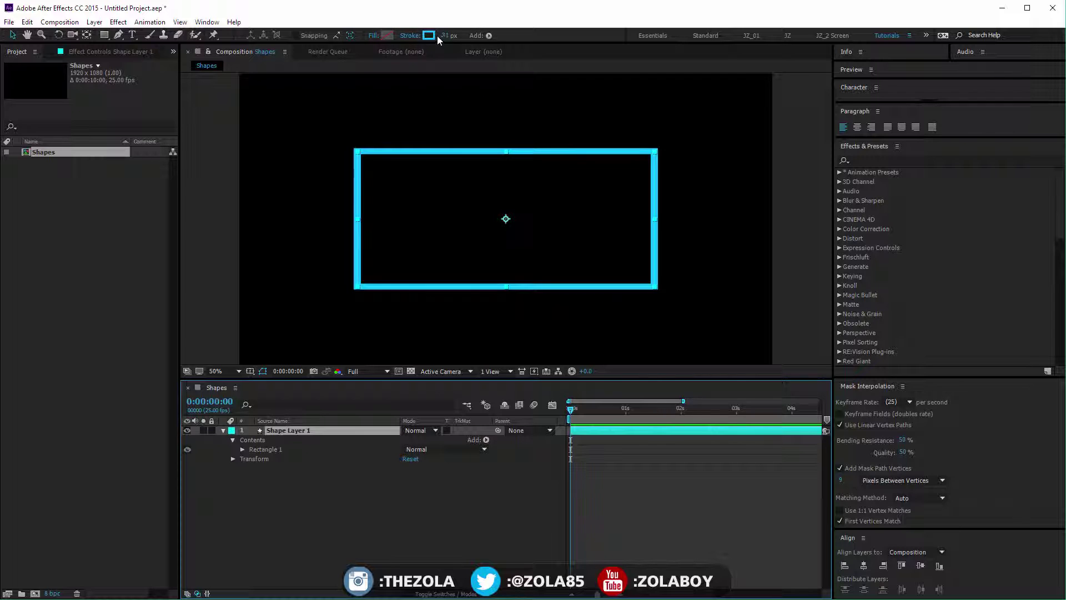
mouse_move(445, 36)
left_mouse_down()
mouse_move(427, 35)
mouse_move(561, 1)
mouse_move(441, 17)
left_mouse_up()
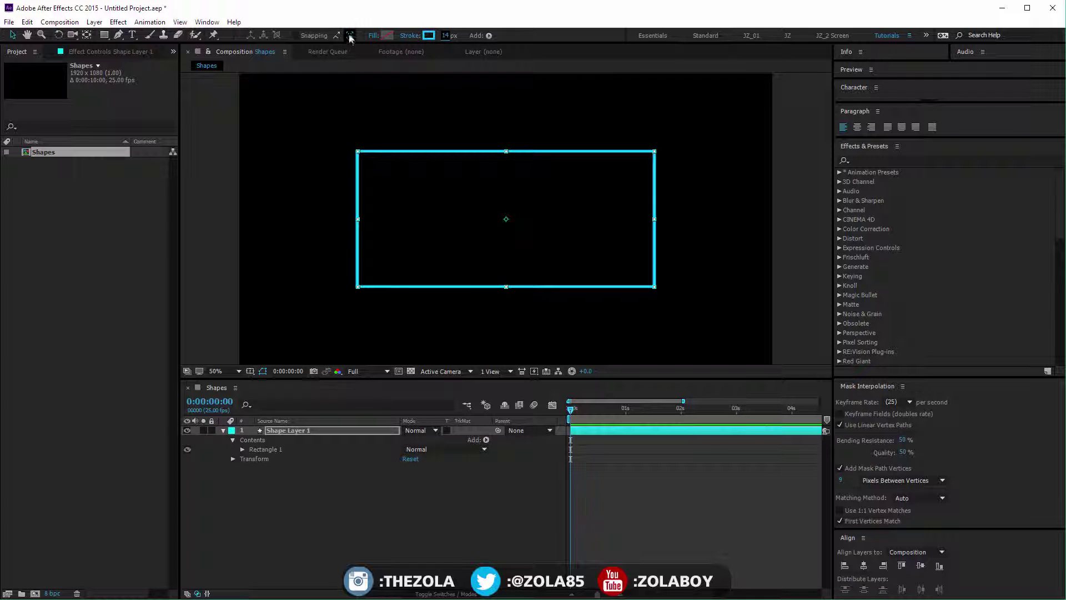
Give the rectangle a solid yellow fill, colour E1C506.
left_click(385, 35)
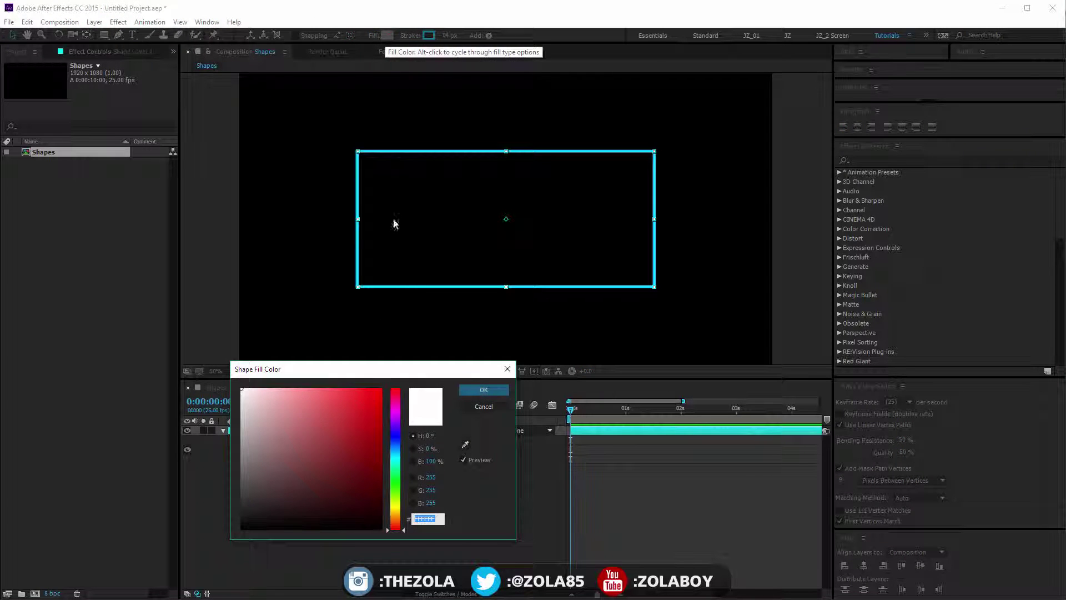
left_click(380, 390)
left_click(311, 391)
left_click_drag(300, 394, 244, 389)
left_click(395, 481)
left_click(365, 412)
left_click_drag(365, 412, 378, 404)
left_click_drag(400, 492, 395, 510)
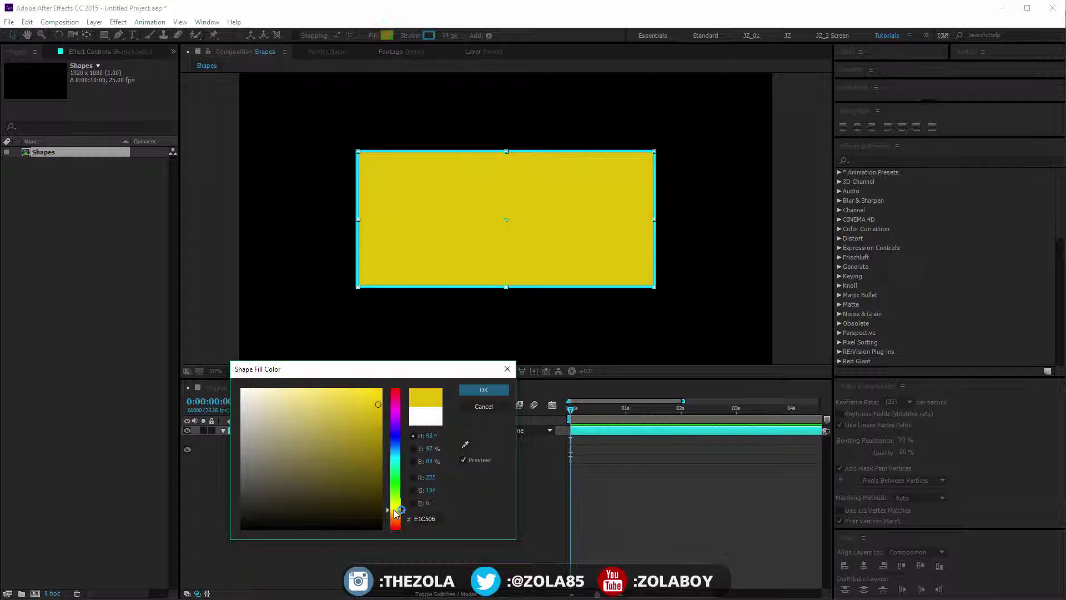
left_click(483, 390)
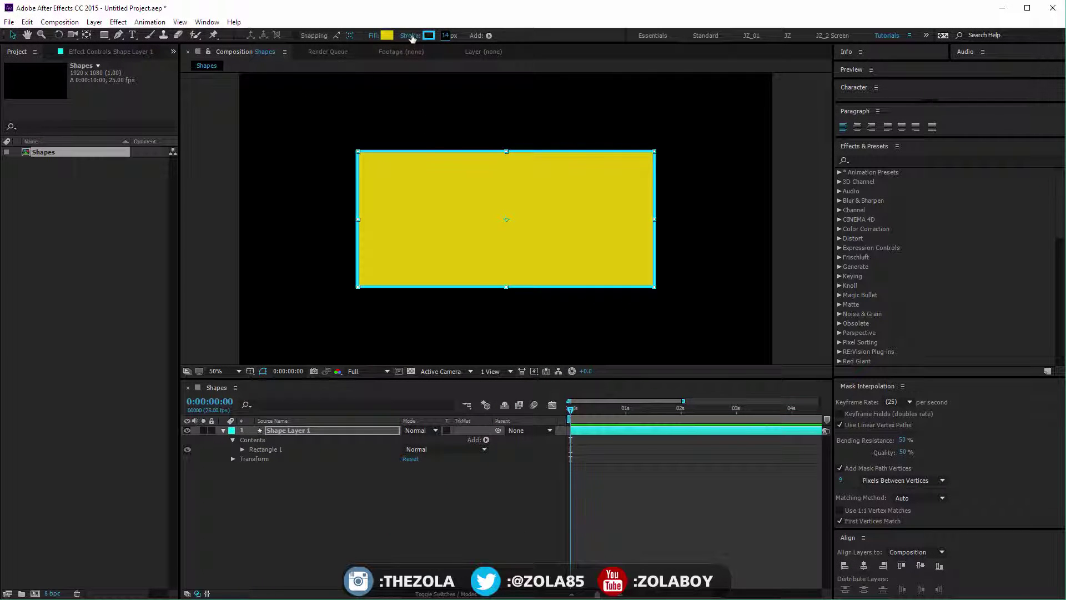
Try the None, Solid Color and Radial Gradient fill types on the rectangle and choose Linear Gradient.
left_click(372, 37)
left_click_drag(579, 393, 488, 317)
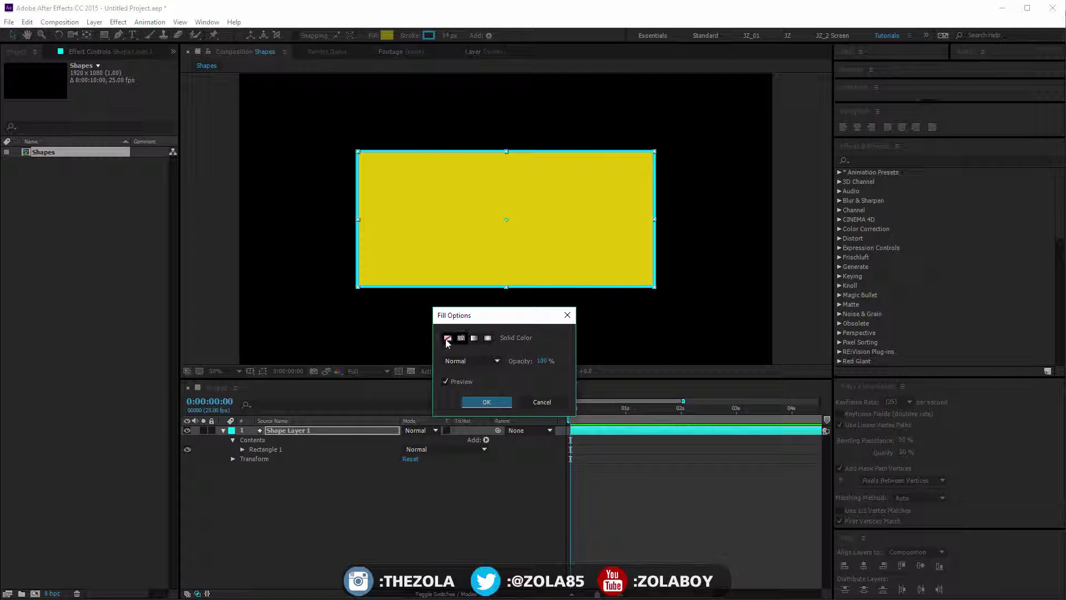
left_click(448, 338)
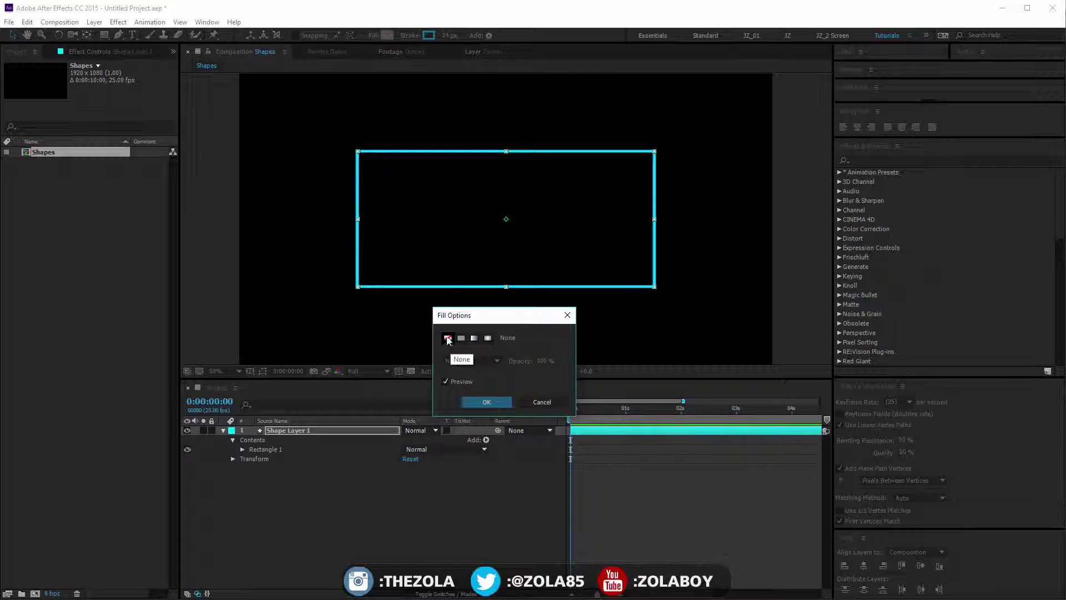
left_click(461, 339)
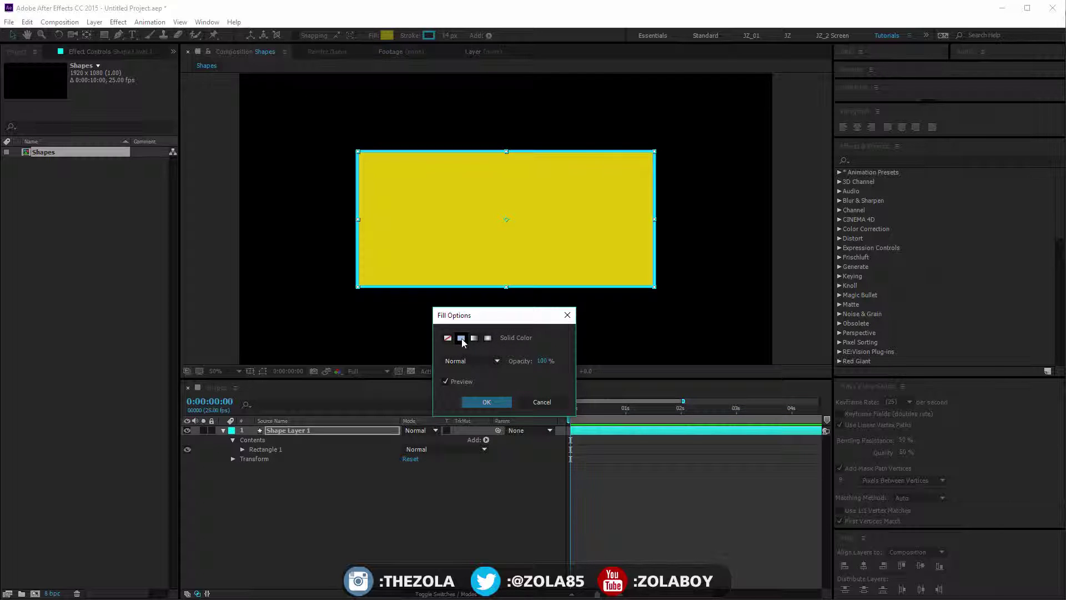
left_click(475, 338)
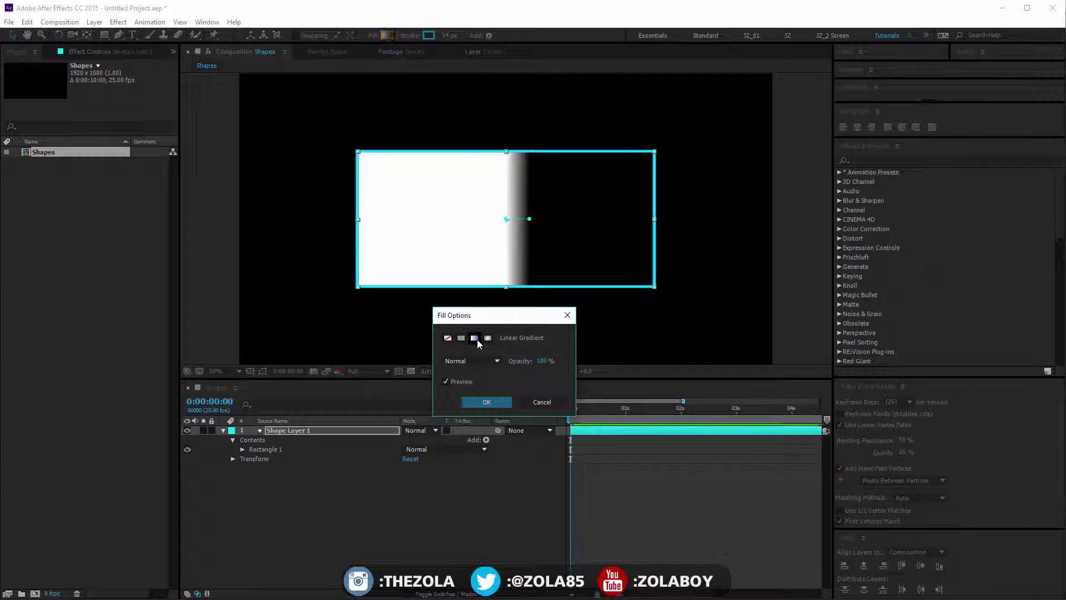
left_click(490, 338)
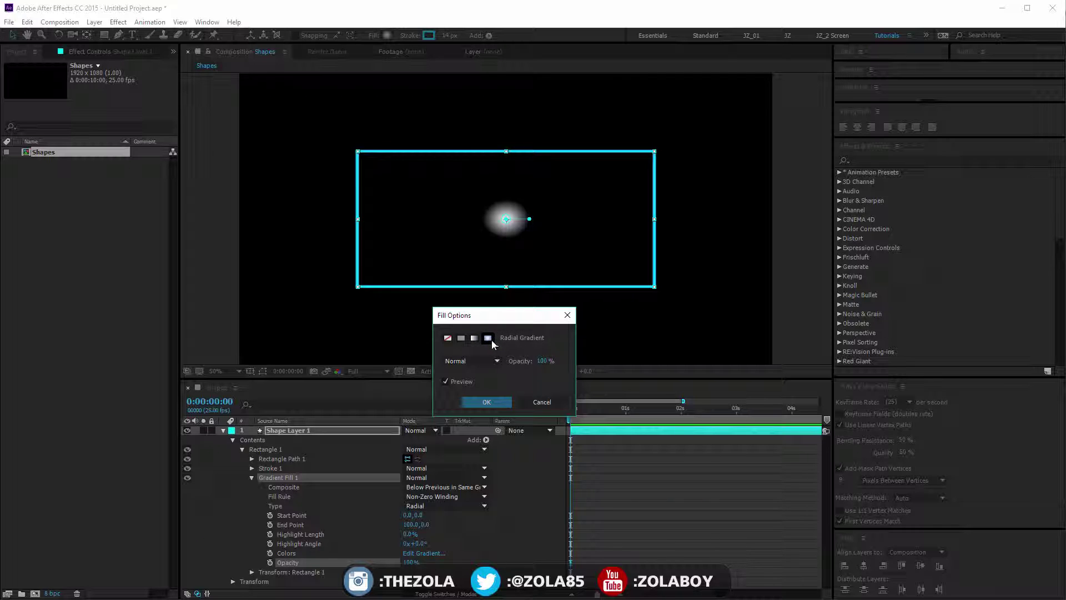
left_click(475, 339)
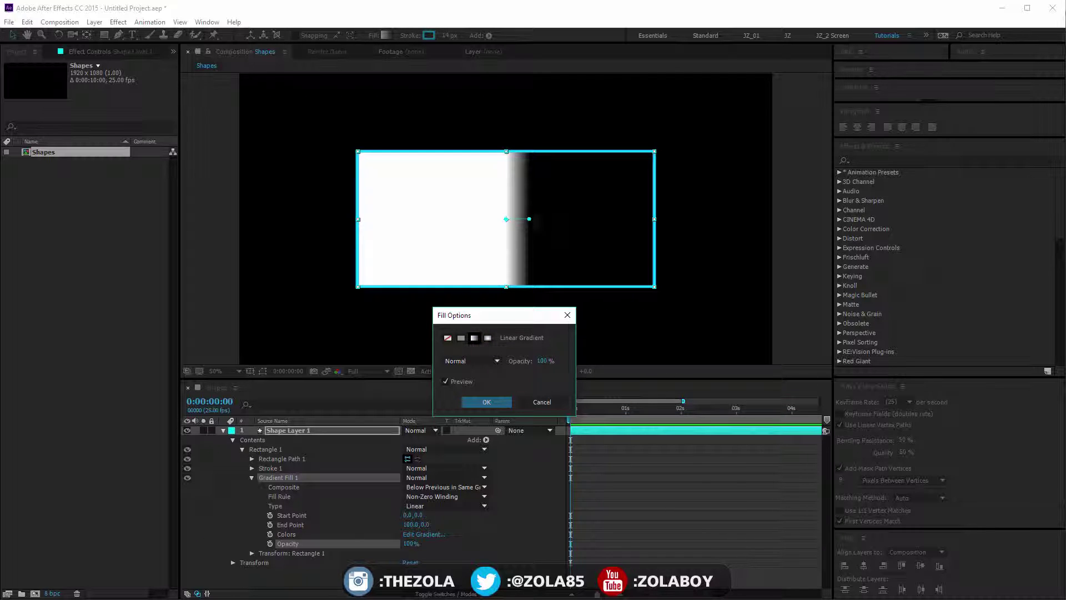
Try the Screen blending mode and the opacity setting for the gradient fill, returning them to Normal and 100%.
left_click(487, 360)
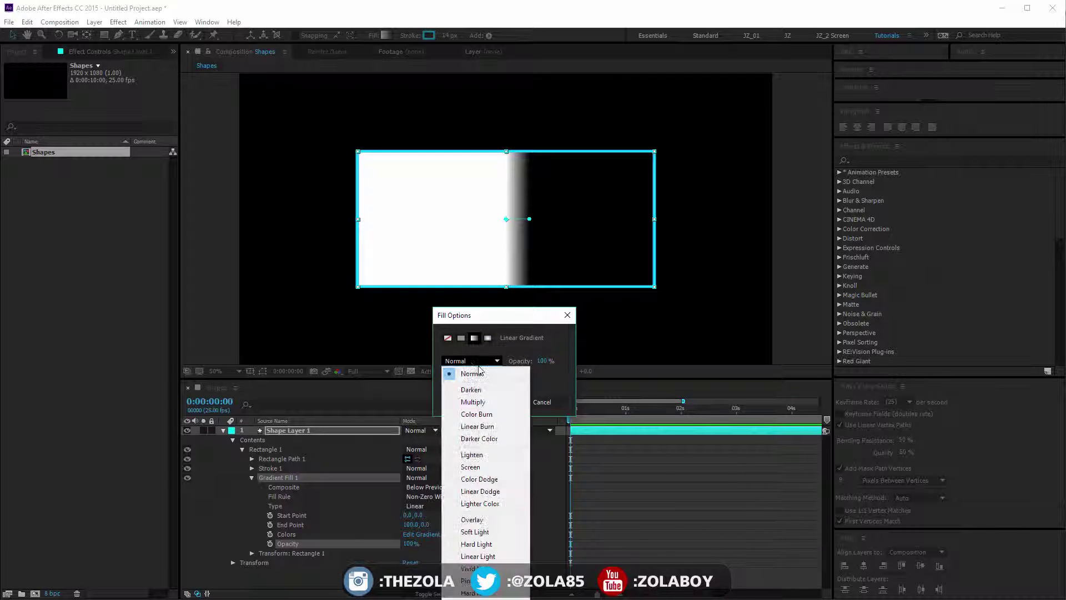
left_click(476, 470)
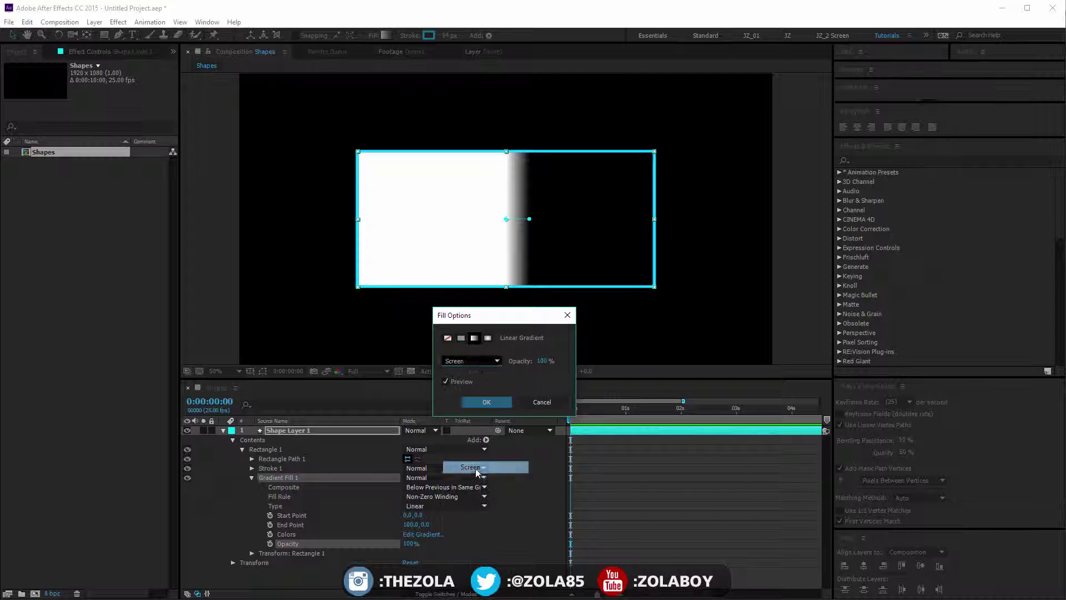
left_click(472, 361)
left_click(477, 374)
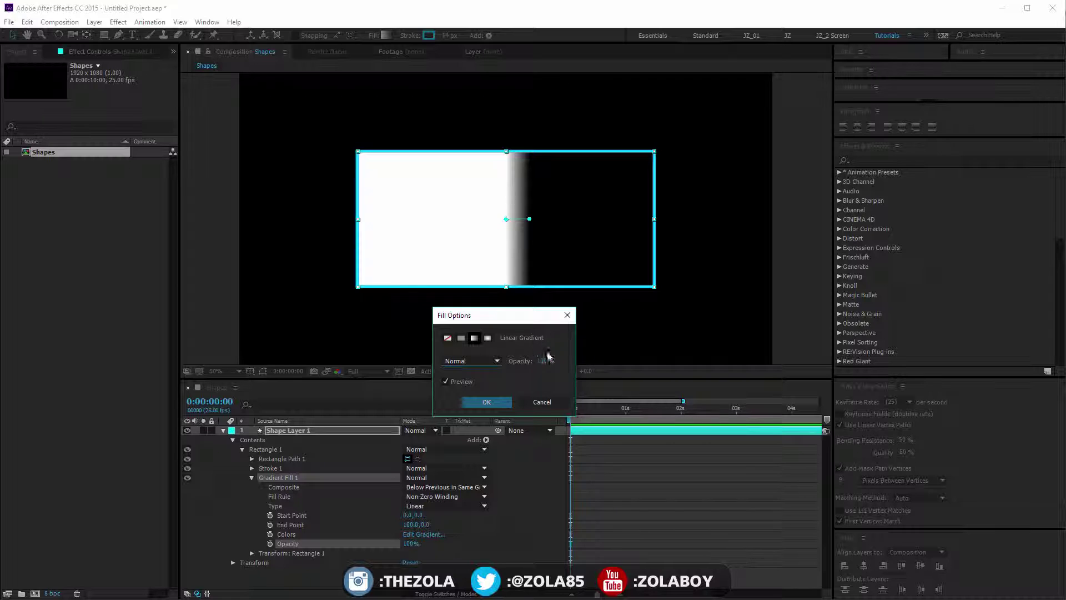
mouse_move(541, 360)
left_mouse_down()
mouse_move(499, 369)
mouse_move(541, 364)
left_mouse_up()
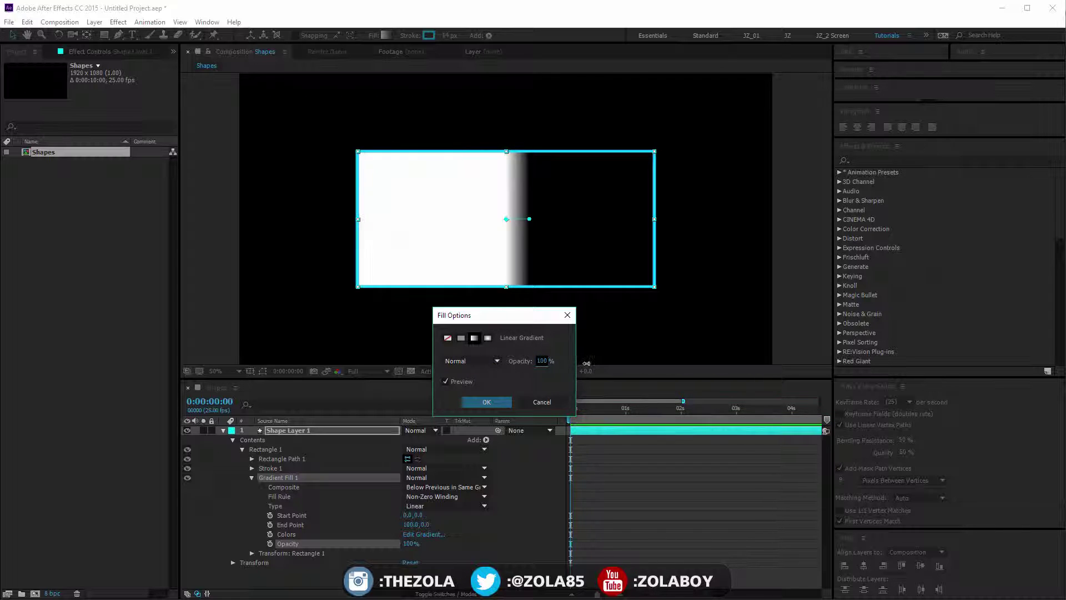
Accept the fill options and stretch the linear gradient from the rectangle's lower-left corner to its upper-right corner, then collapse the layer.
left_click(482, 401)
left_click_drag(506, 219, 372, 273)
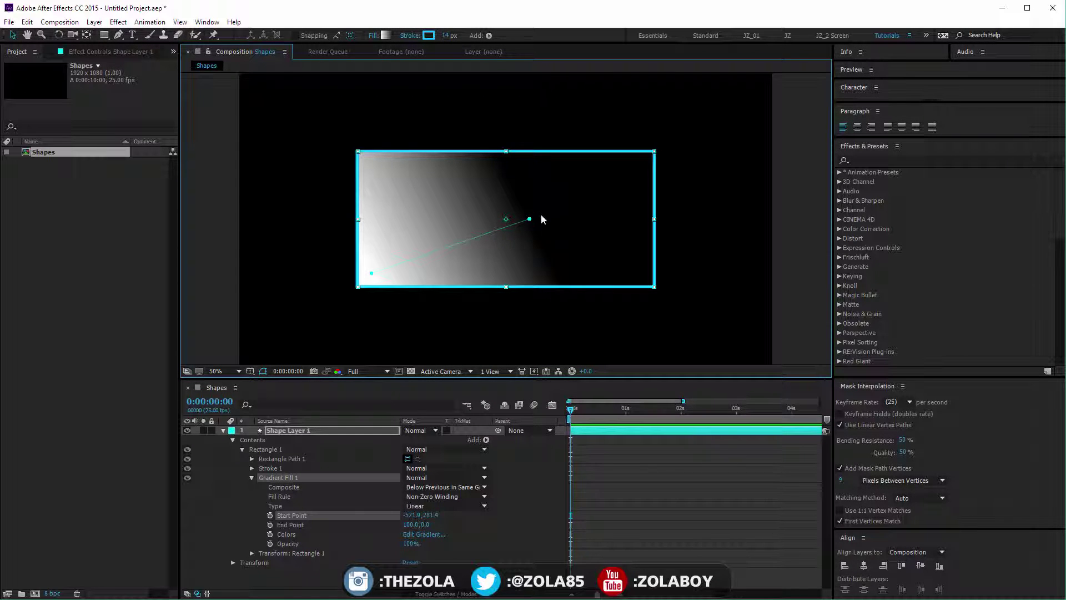
left_click_drag(529, 219, 657, 148)
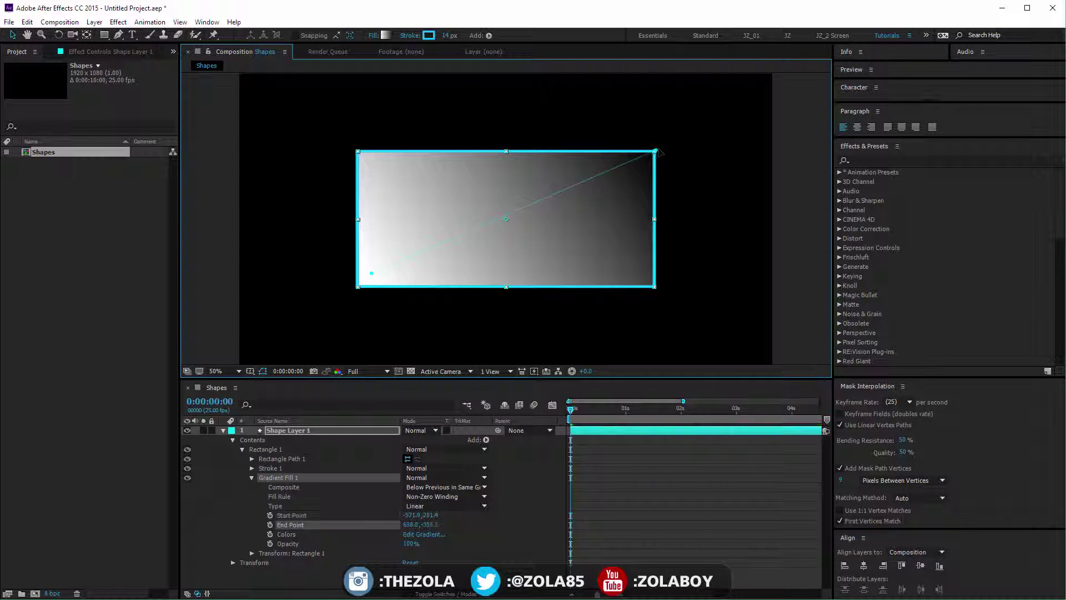
left_click_drag(371, 276, 358, 286)
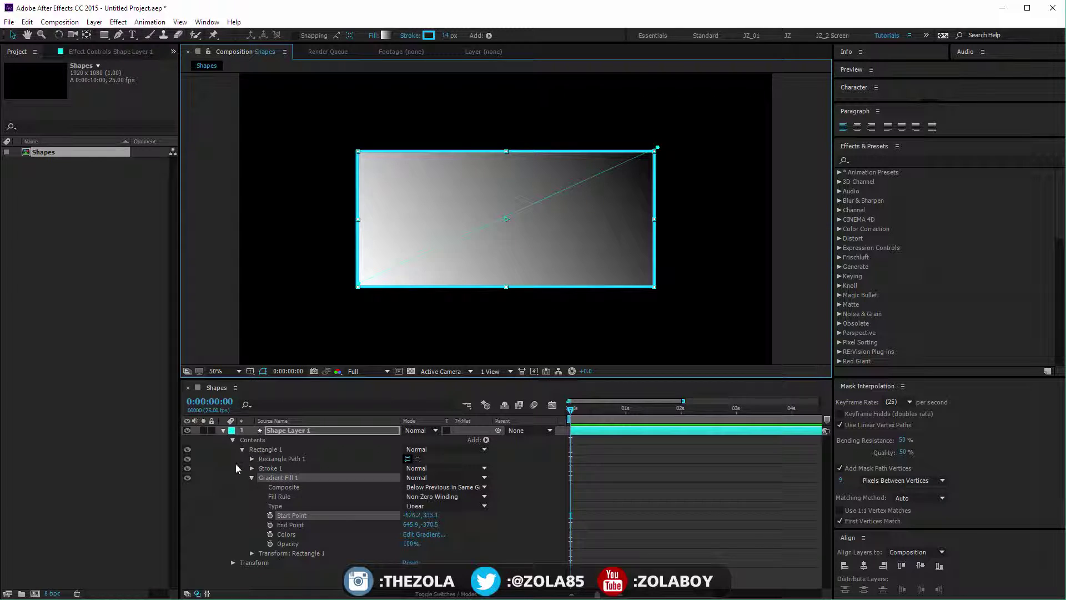
left_click(224, 430)
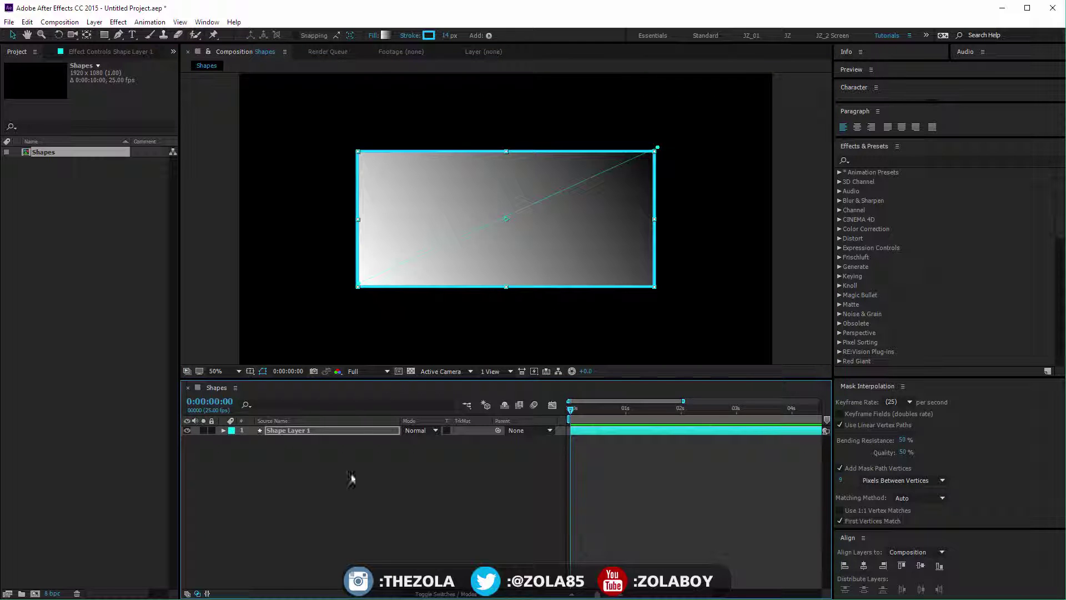
Try the None and Solid Color stroke types on the rectangle and apply a Linear Gradient stroke.
left_click(329, 478)
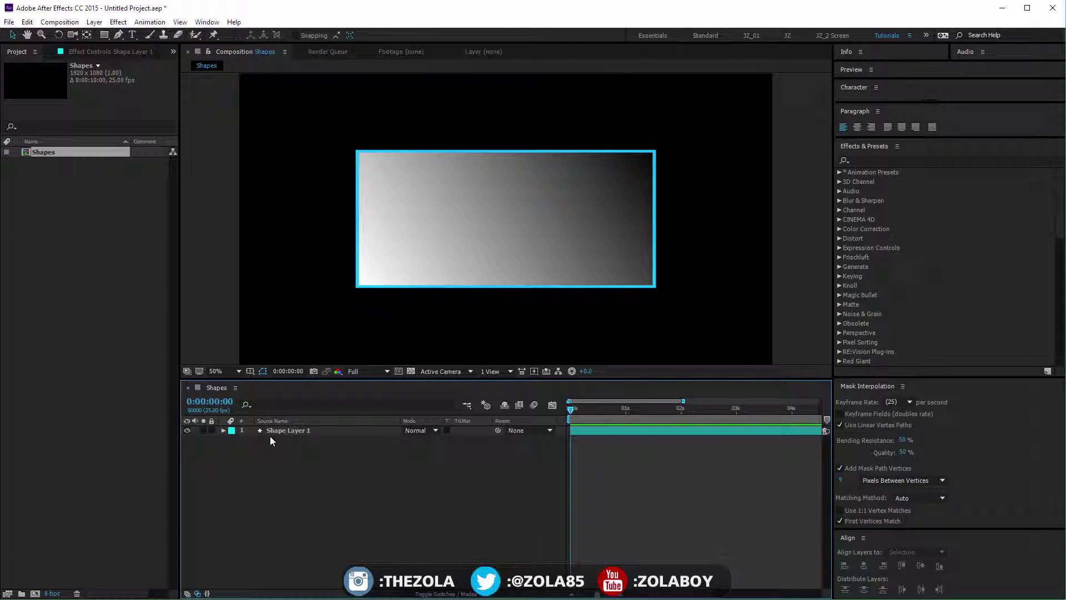
left_click(288, 431)
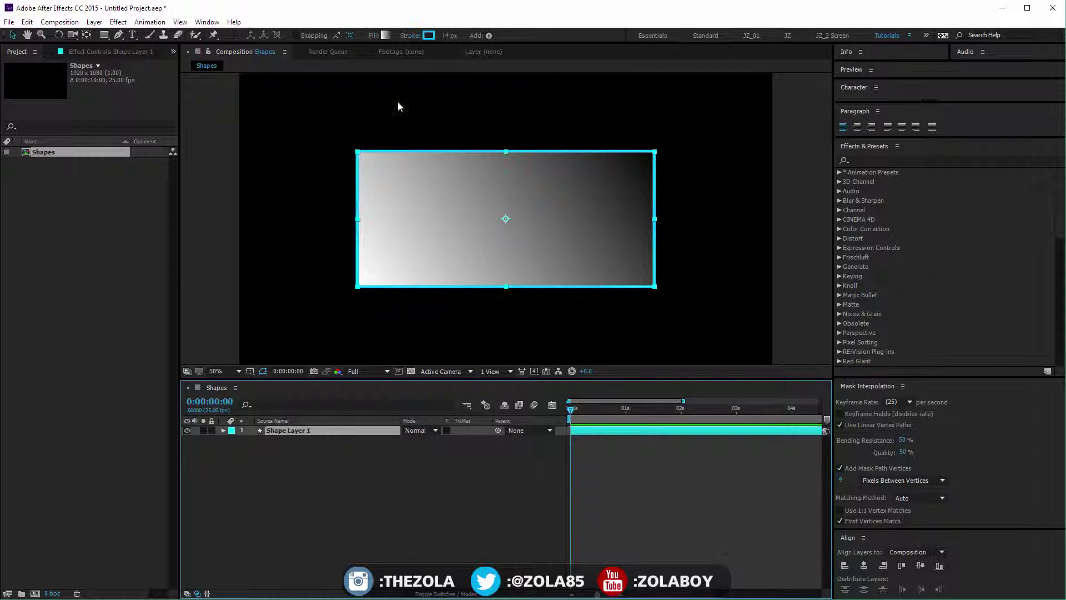
left_click(410, 35)
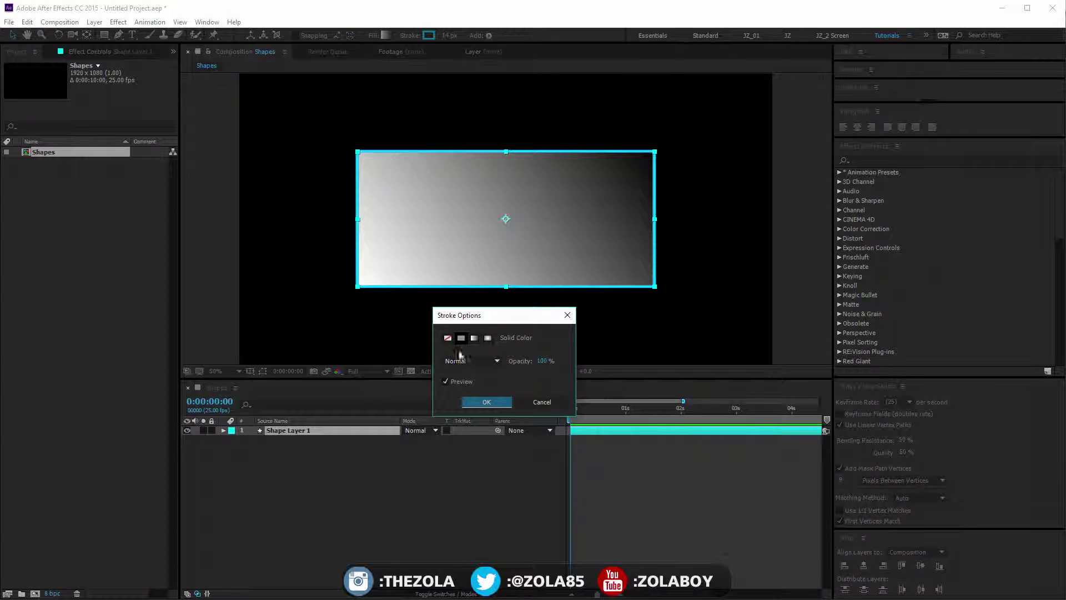
left_click(447, 339)
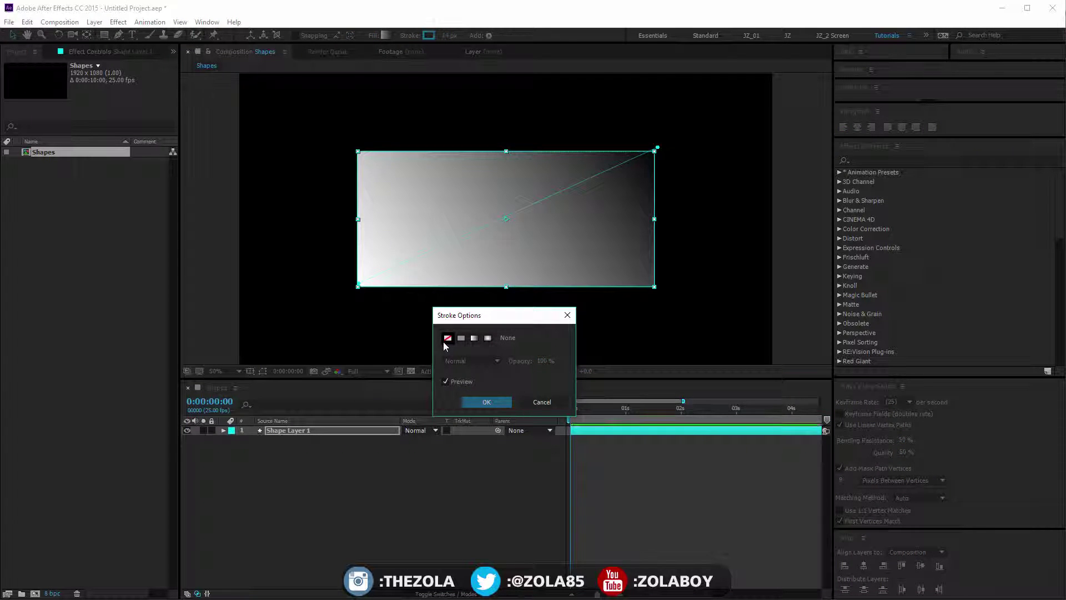
left_click(460, 339)
left_click(474, 338)
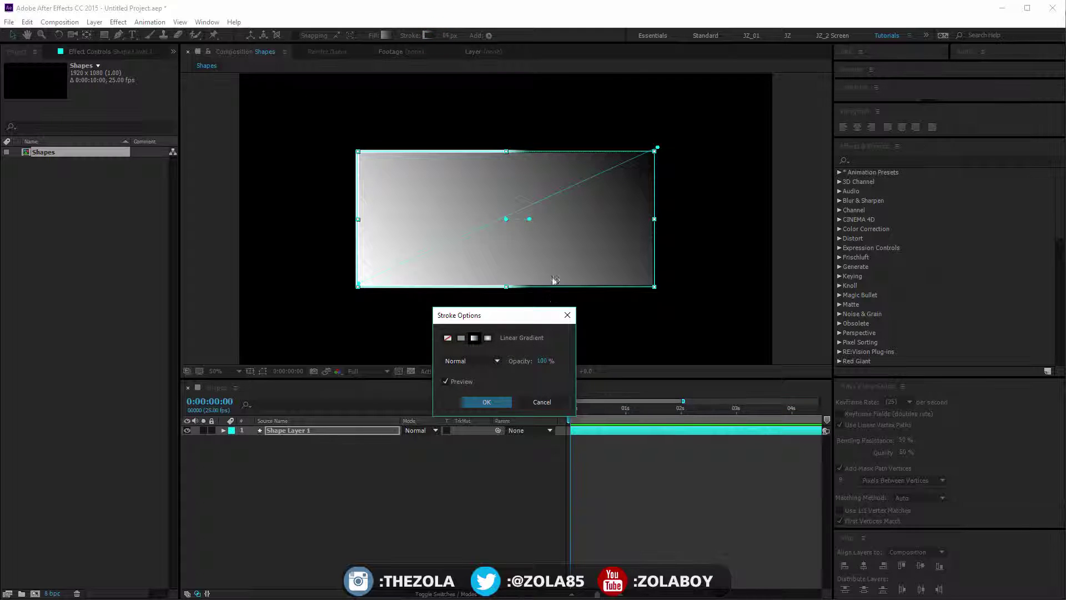
left_click(533, 222)
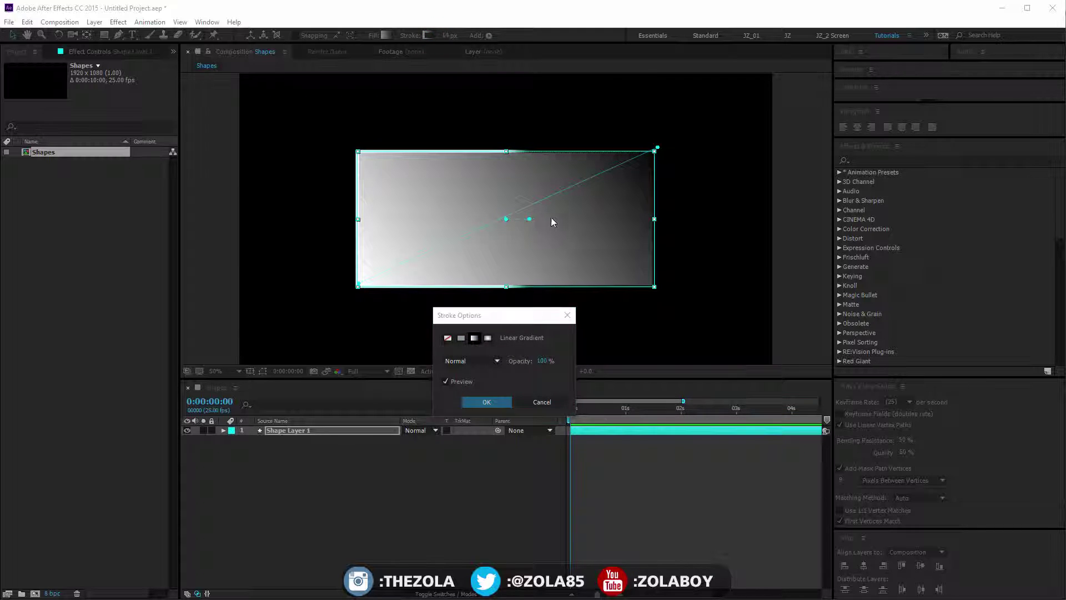
key("Return")
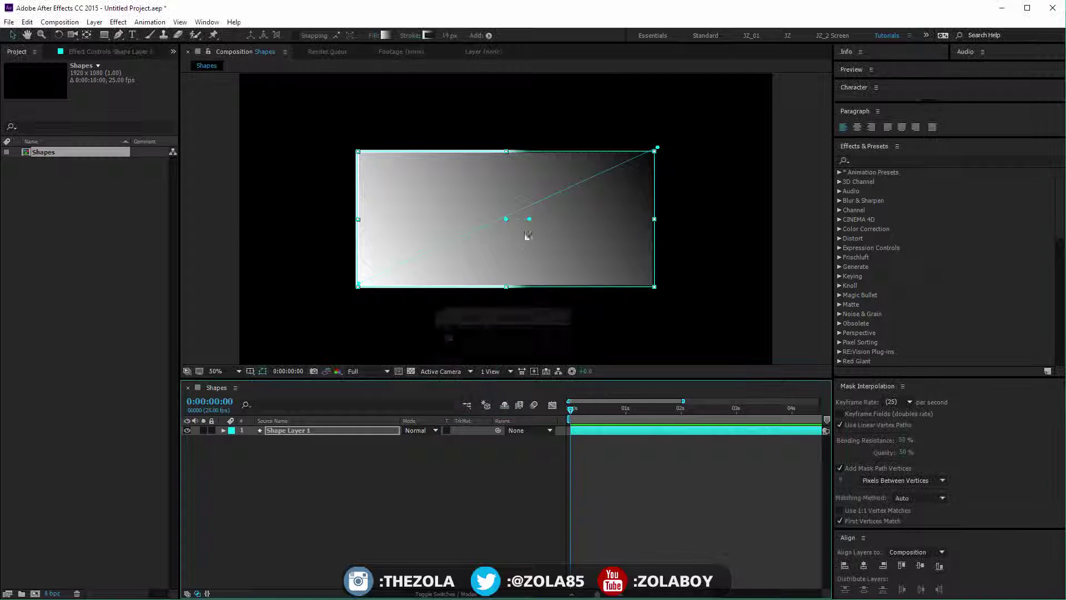
Stretch the stroke gradient from near the rectangle's upper-left corner to near its lower-right corner.
mouse_move(529, 219)
left_mouse_down()
mouse_move(555, 217)
mouse_move(650, 153)
mouse_move(629, 171)
left_mouse_up()
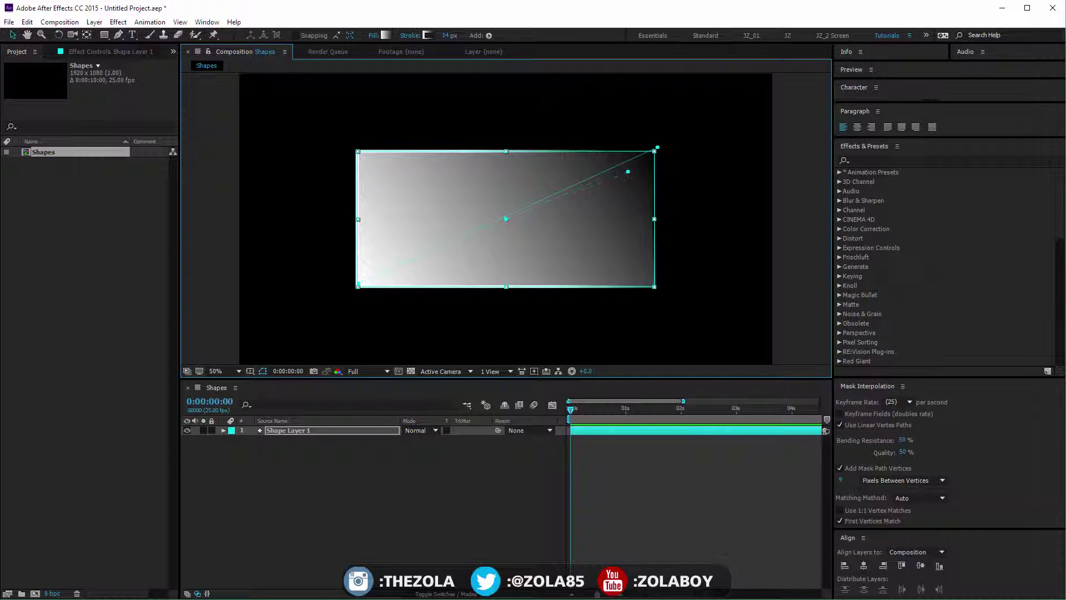
left_click(260, 373)
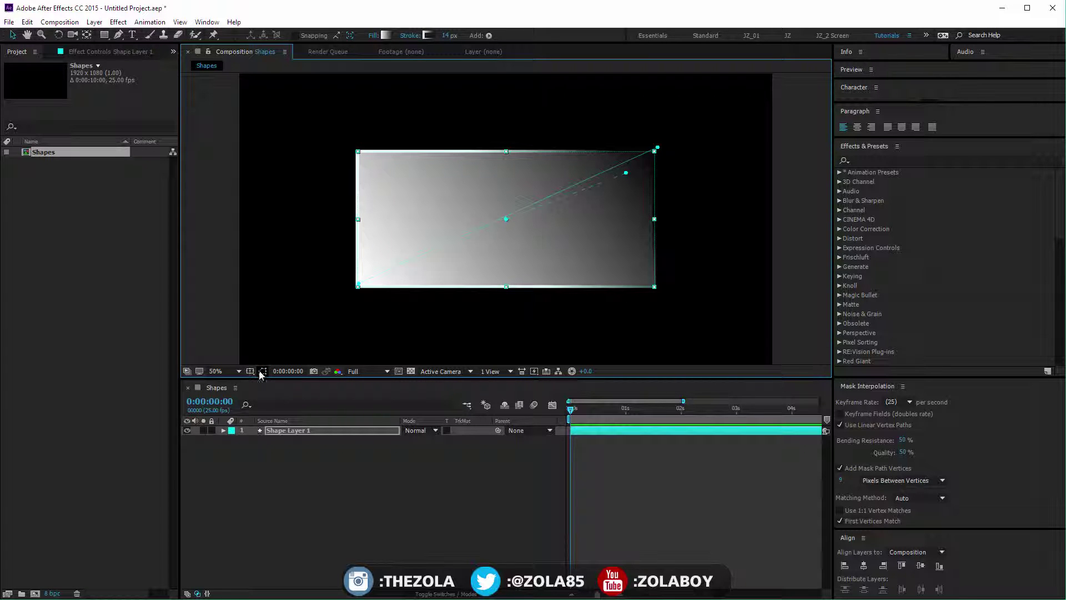
left_click_drag(506, 220, 378, 166)
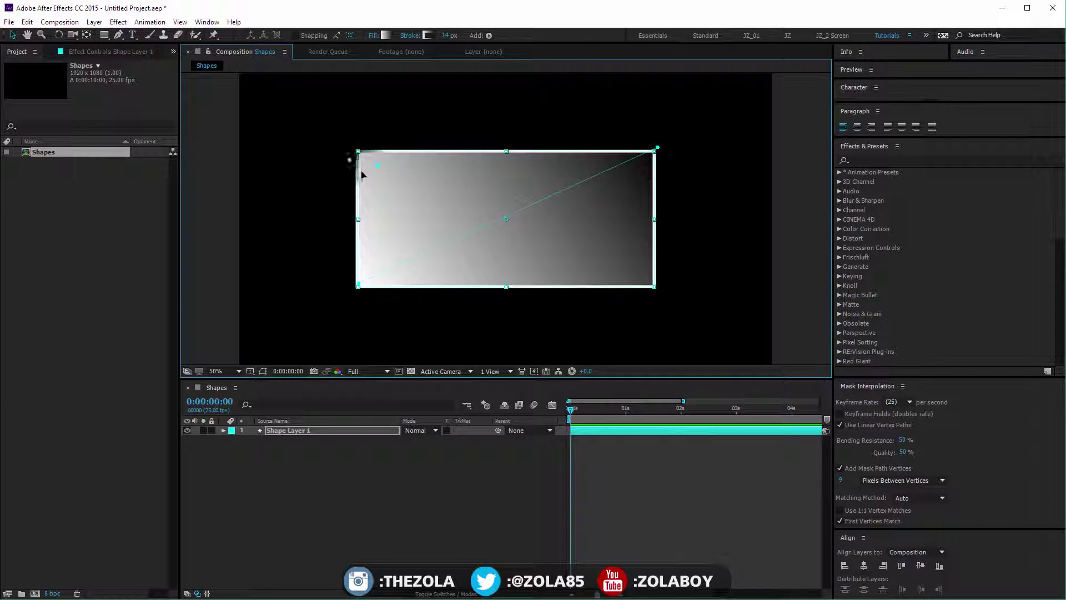
left_click_drag(508, 221, 638, 267)
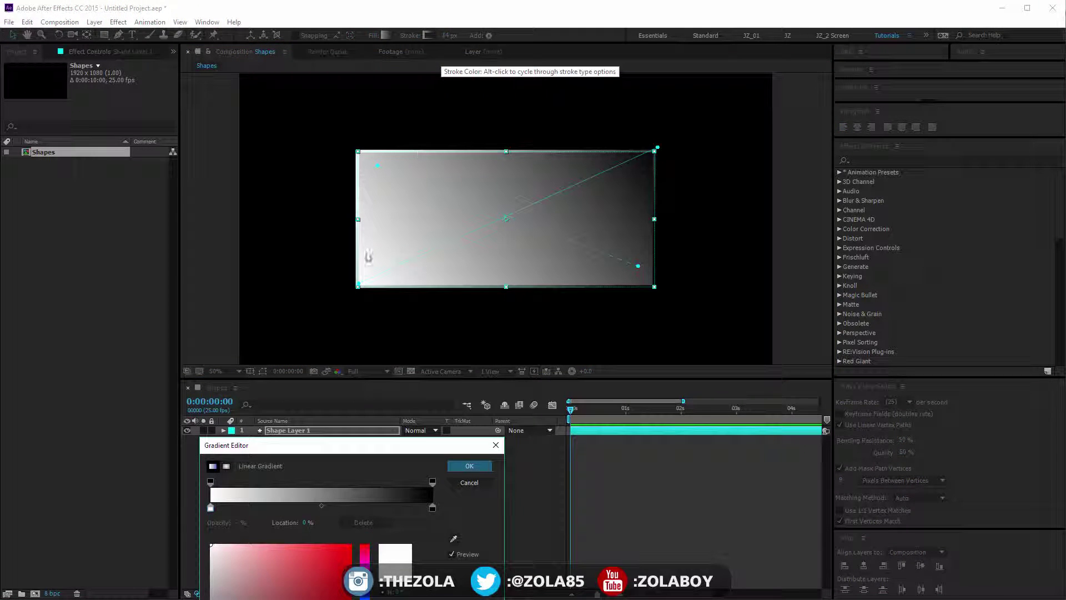
Add a blue-violet colour stop to the stroke gradient at location 30.8% and accept it.
left_click(470, 482)
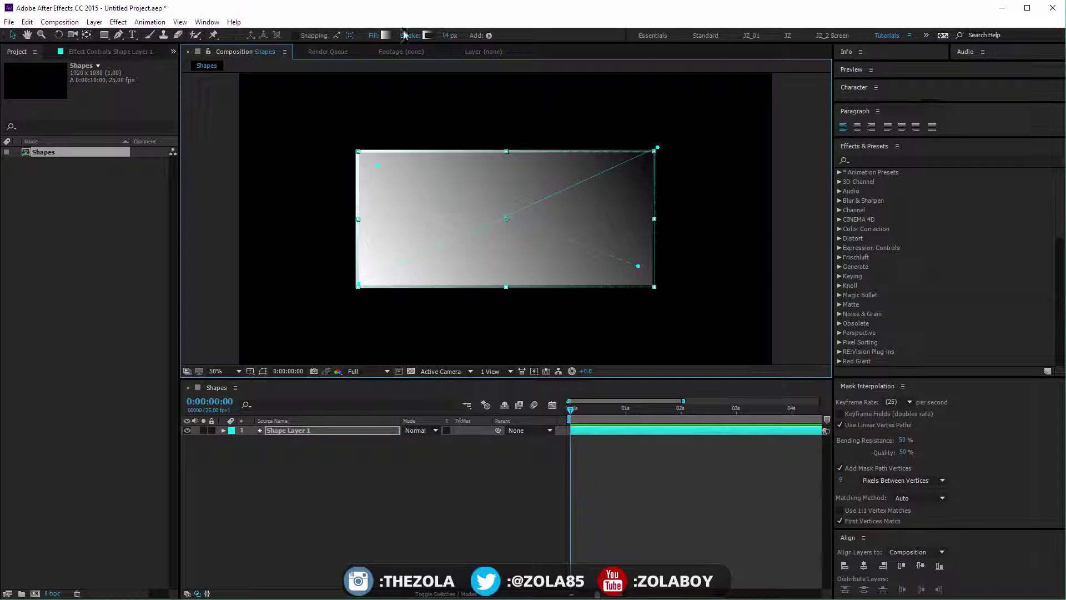
left_click(427, 35)
left_click(279, 507)
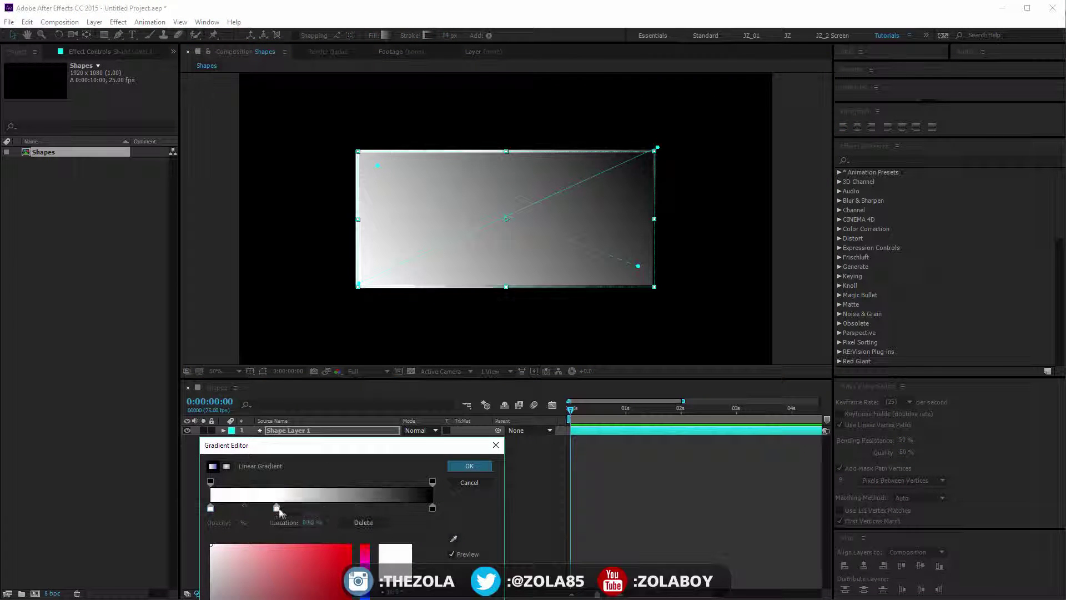
left_click(345, 551)
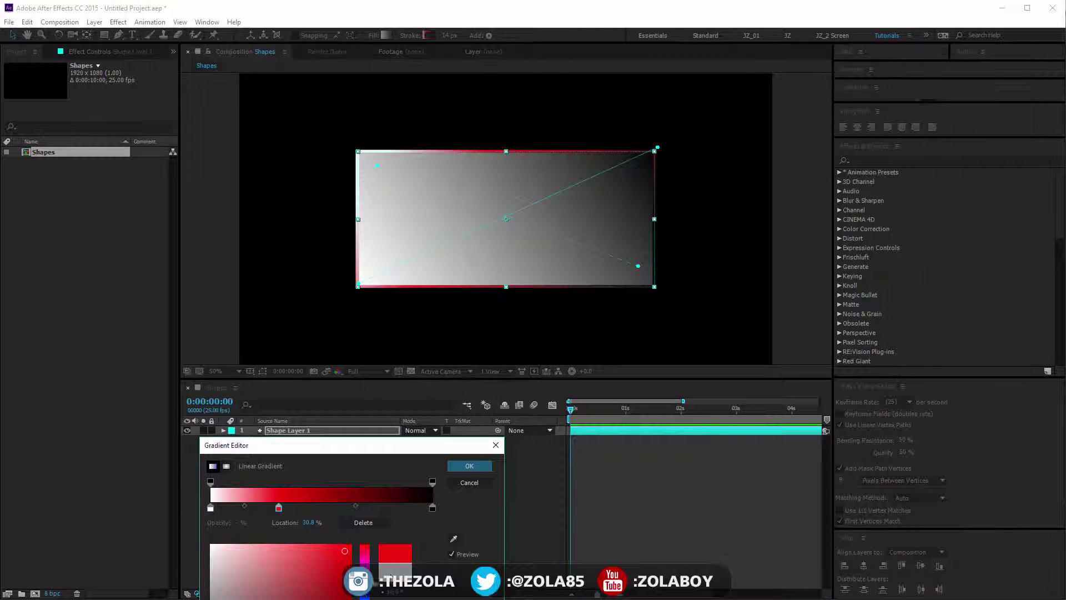
left_click(364, 584)
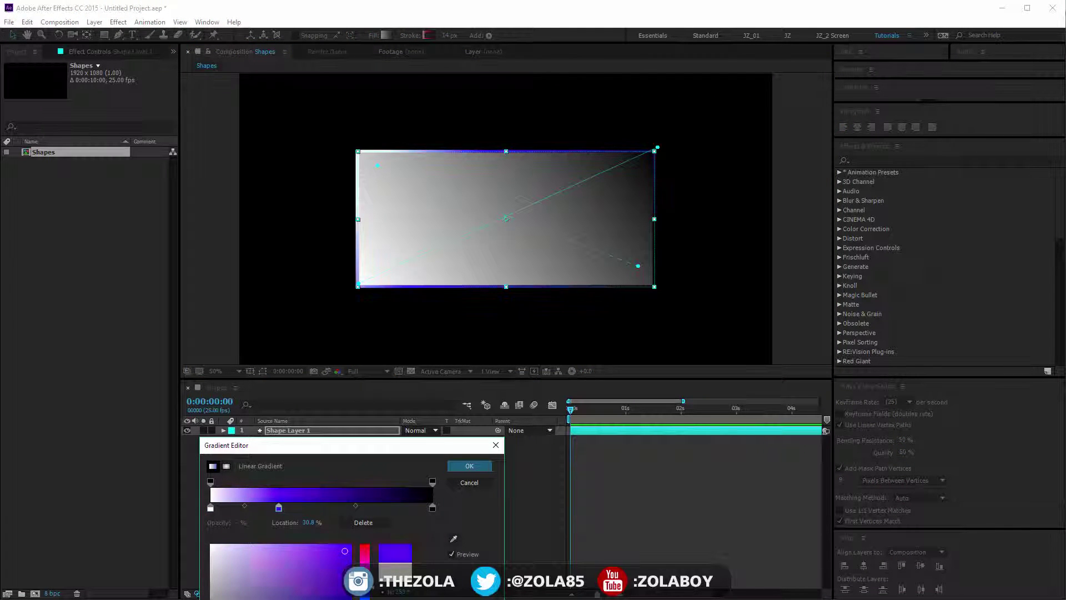
left_click(470, 465)
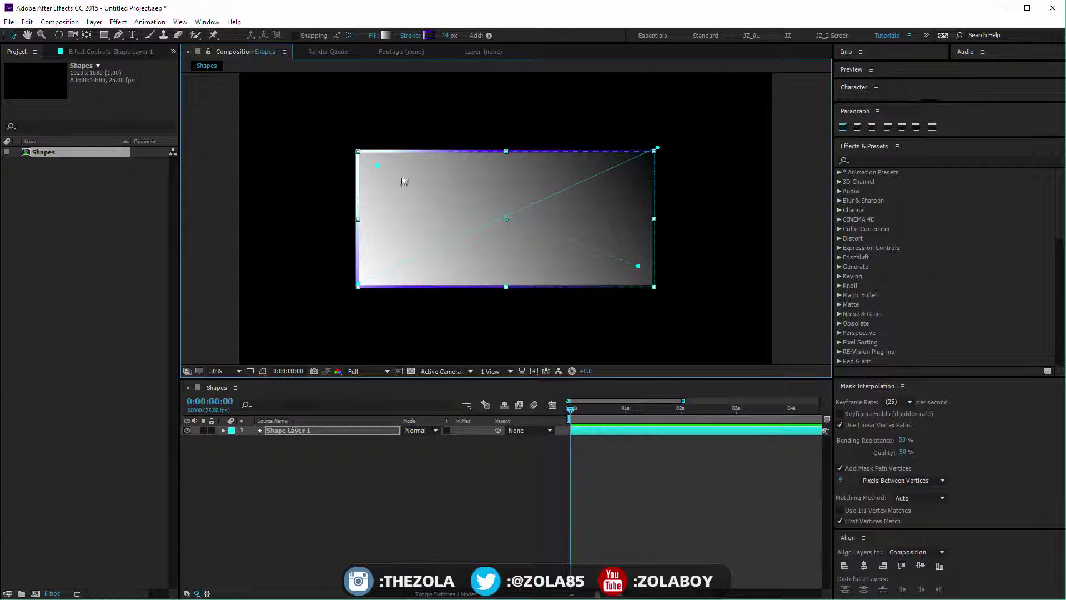
Change the stroke gradient's first colour stop at 0% to purple, accept it and deselect the layer.
left_click(427, 35)
left_click(211, 507)
mouse_move(285, 584)
left_mouse_down()
mouse_move(270, 570)
mouse_move(275, 555)
mouse_move(336, 546)
left_mouse_up()
mouse_move(364, 580)
left_mouse_down()
mouse_move(376, 595)
mouse_move(379, 583)
left_mouse_up()
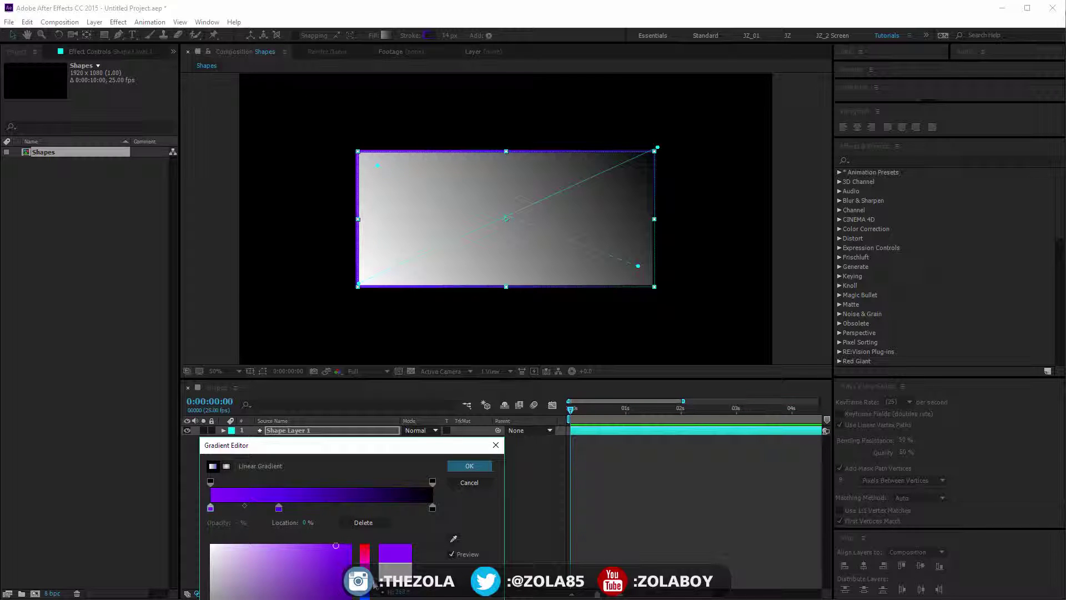
left_click(469, 466)
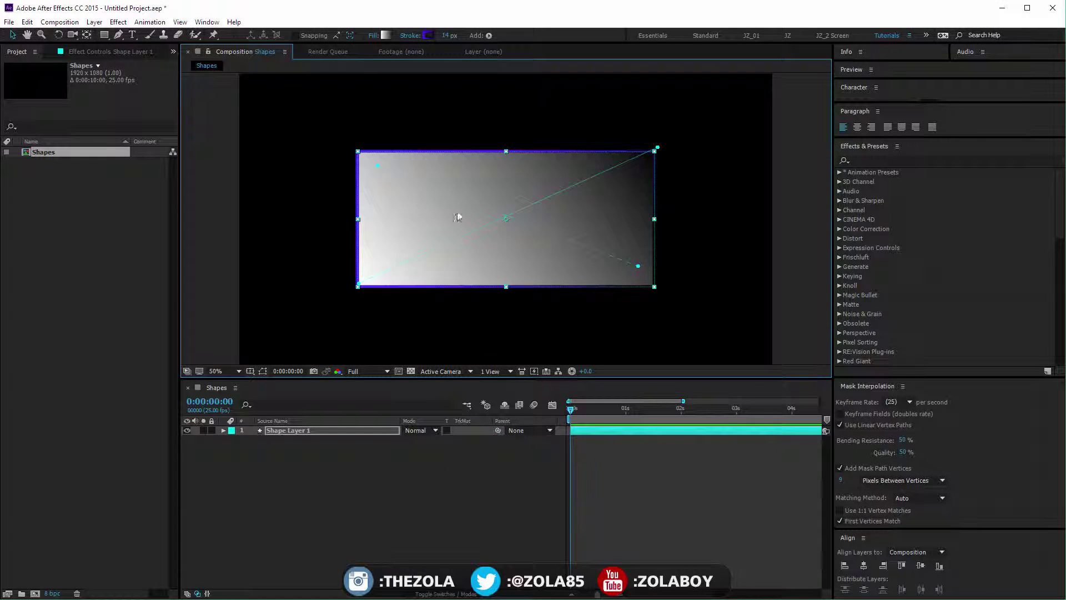
left_click(459, 290)
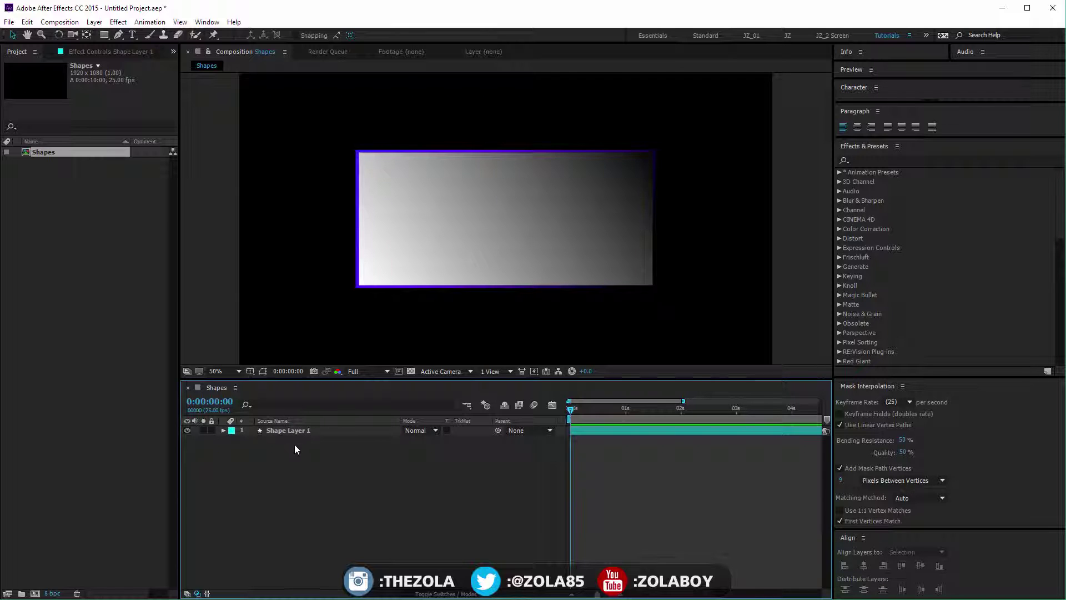
Draw a closed ten-point shape around the rectangle with the Pen tool as a new shape layer.
left_click(223, 430)
left_click(243, 450)
key("g")
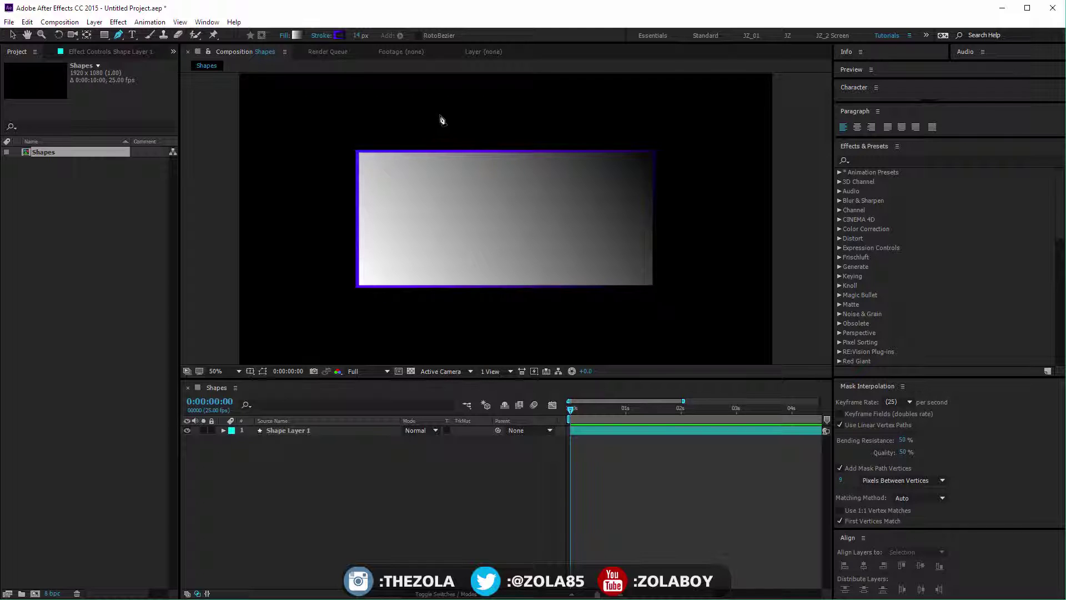
left_click(476, 104)
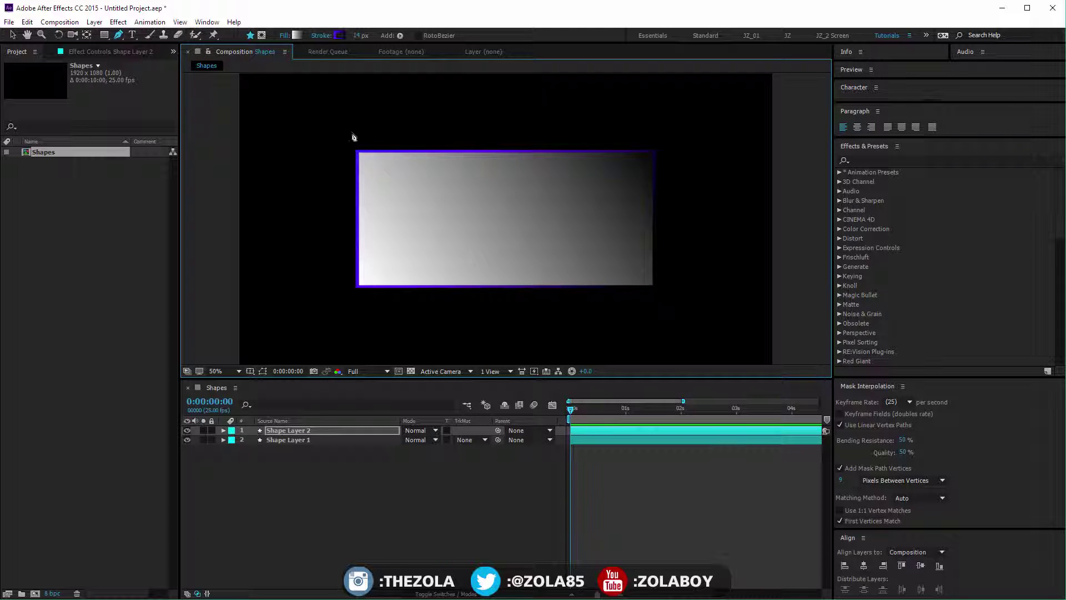
left_click(378, 121)
left_click(309, 187)
left_click(318, 287)
left_click(379, 329)
left_click(544, 347)
left_click(659, 327)
left_click(737, 227)
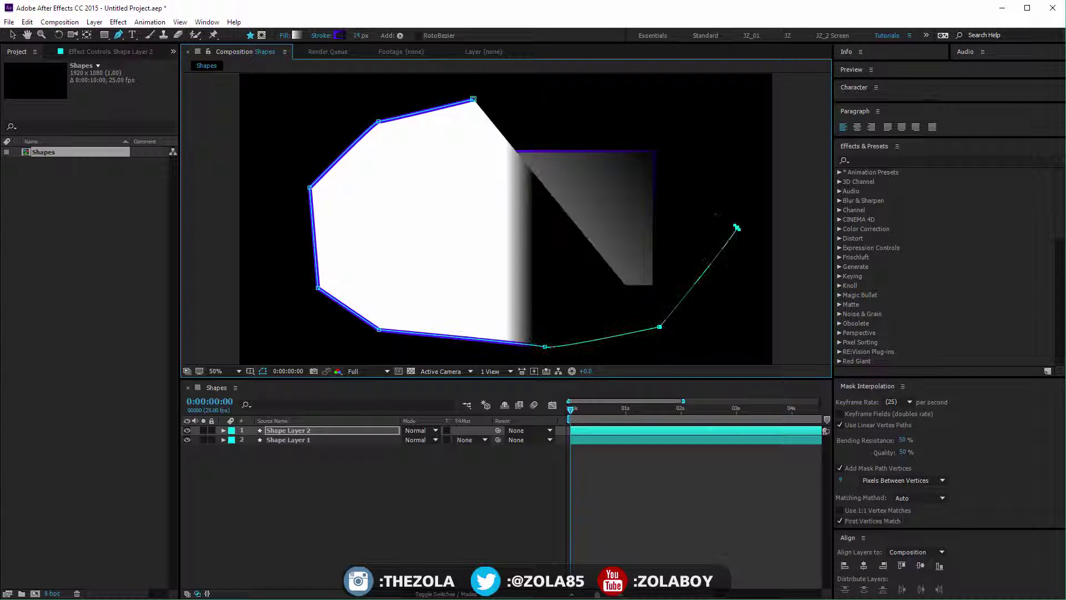
left_click(680, 130)
left_click(599, 106)
left_click(473, 98)
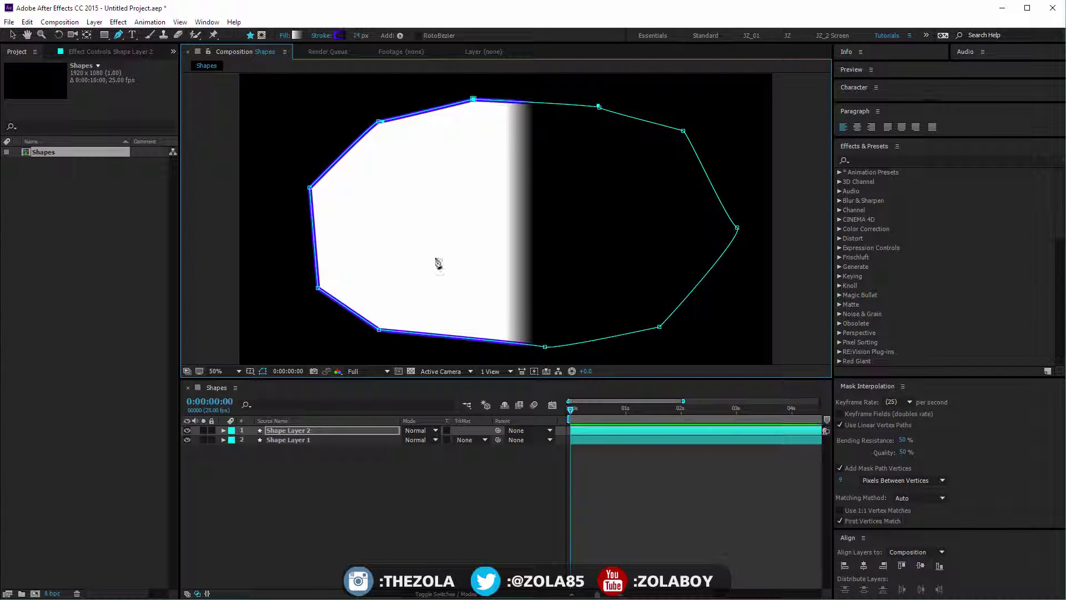
Reveal the freeform shape's properties, set its stroke width to 260 px, and delete Shape Layer 2.
left_click(222, 431)
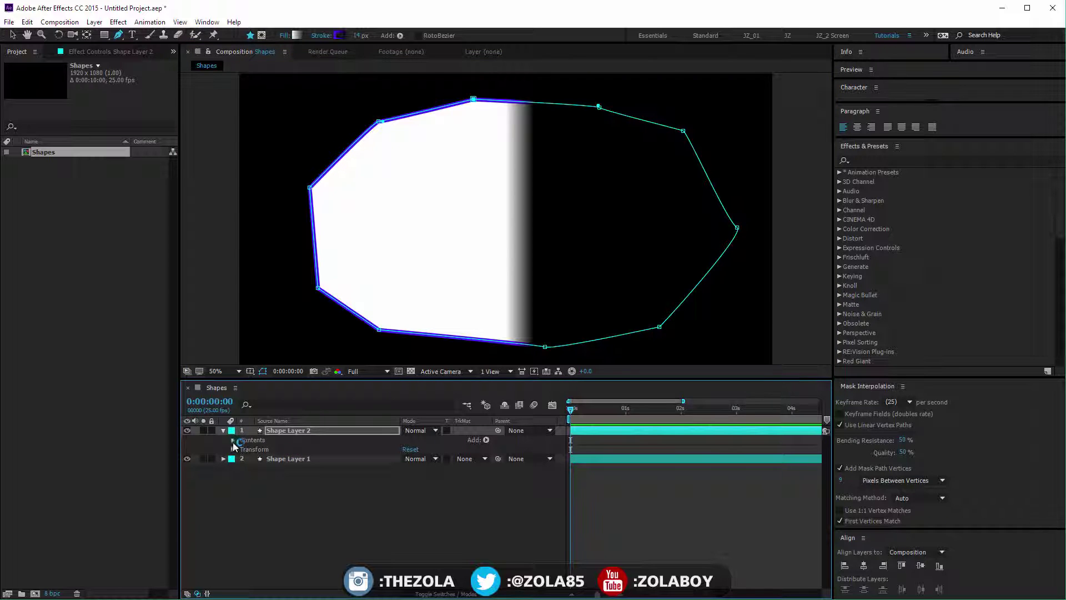
left_click(233, 440)
left_click(242, 449)
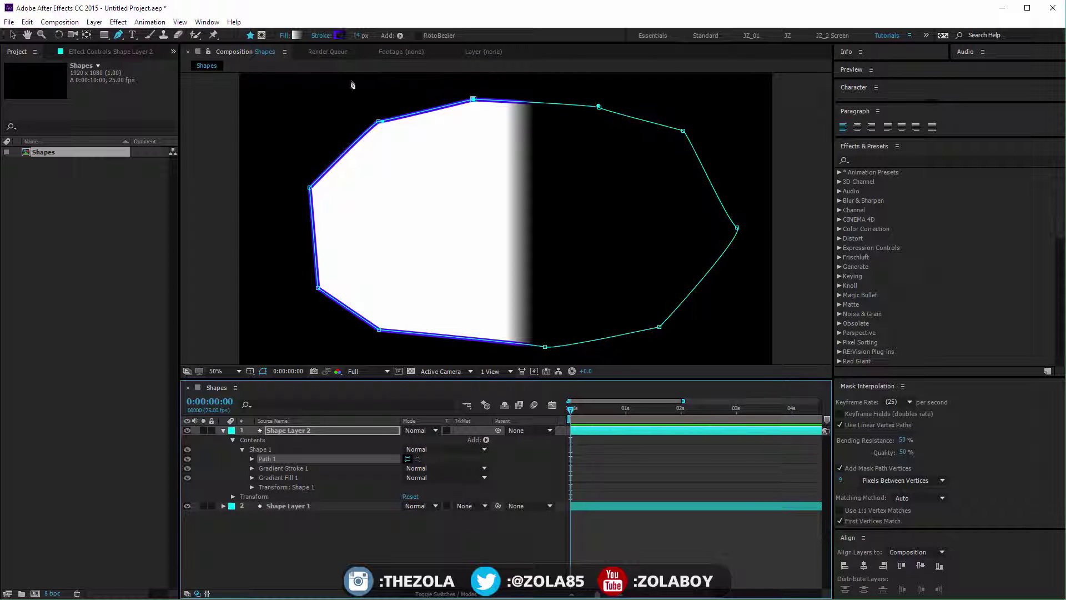
left_click_drag(356, 37, 395, 37)
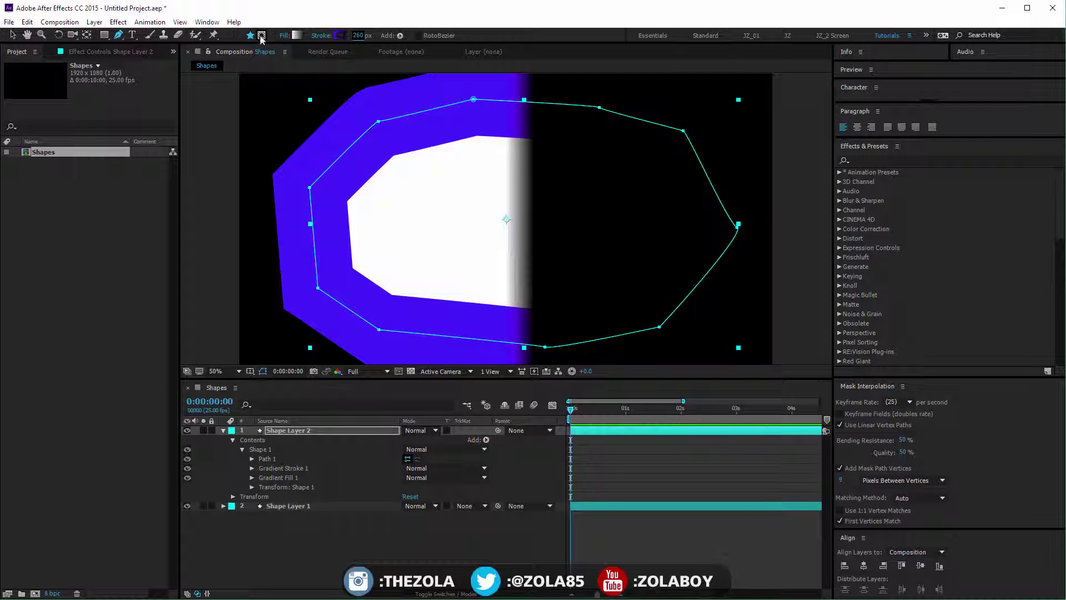
left_click(290, 431)
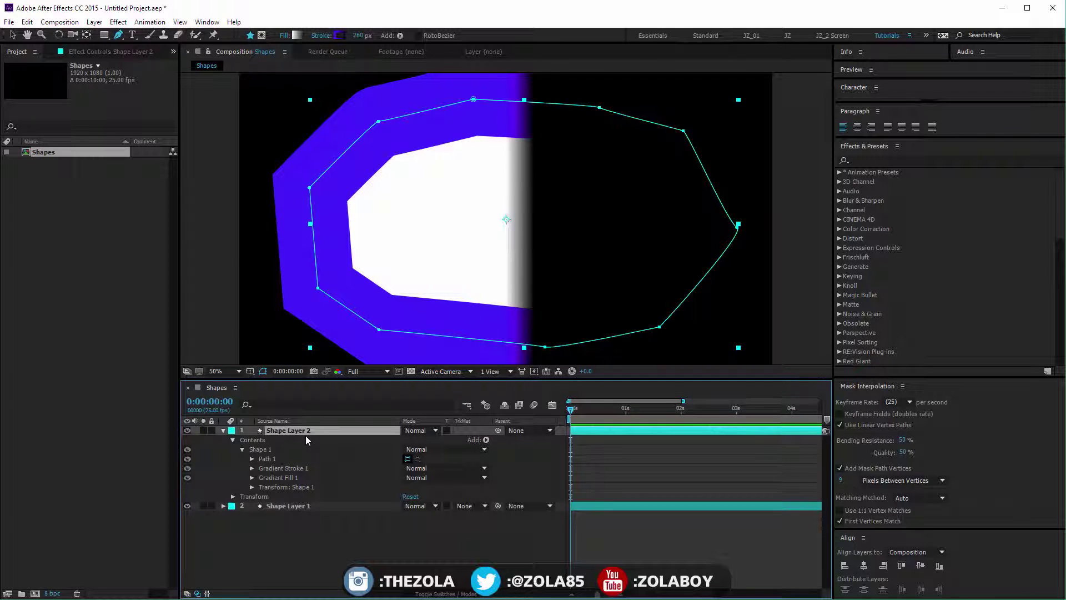
key("Delete")
Switch from shape to mask creation and draw a rectangular mask over the middle part of Shape Layer 1.
left_click(305, 430)
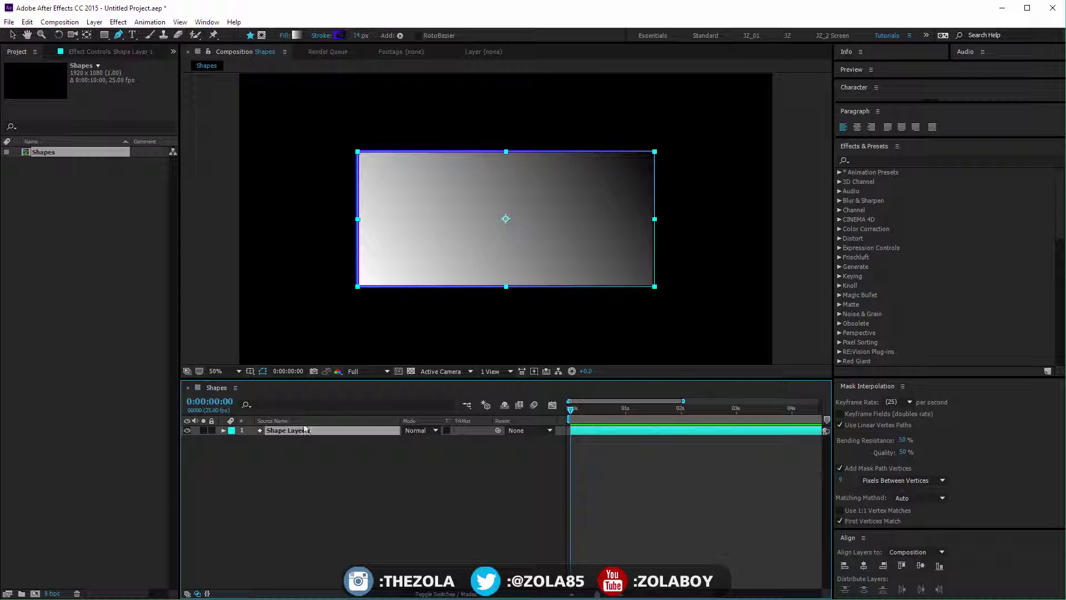
left_click(261, 36)
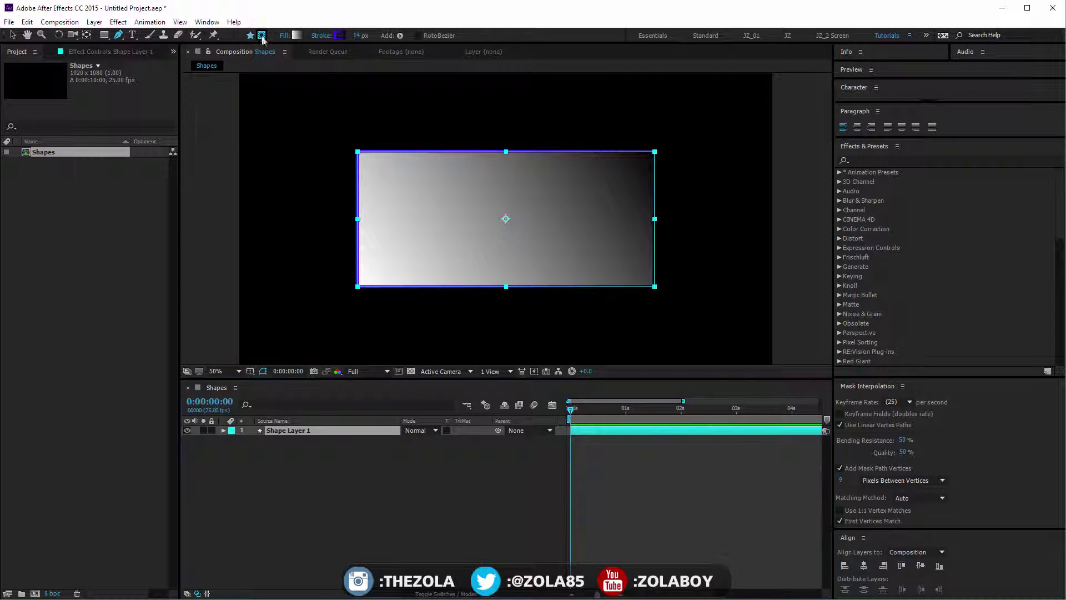
left_click(293, 435)
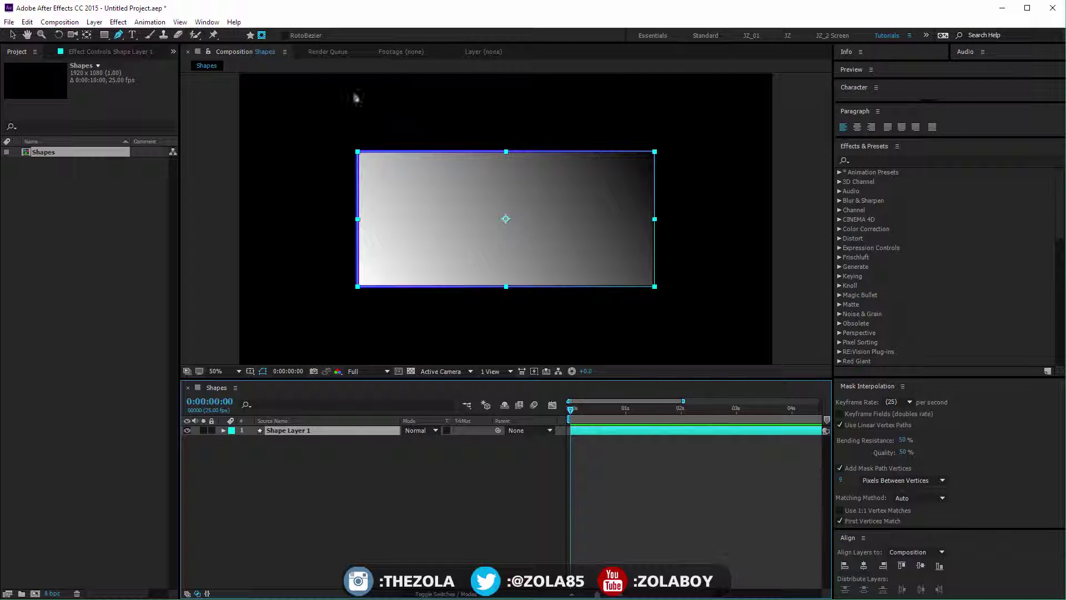
left_click_drag(104, 35, 127, 35)
left_click_drag(386, 112, 601, 337)
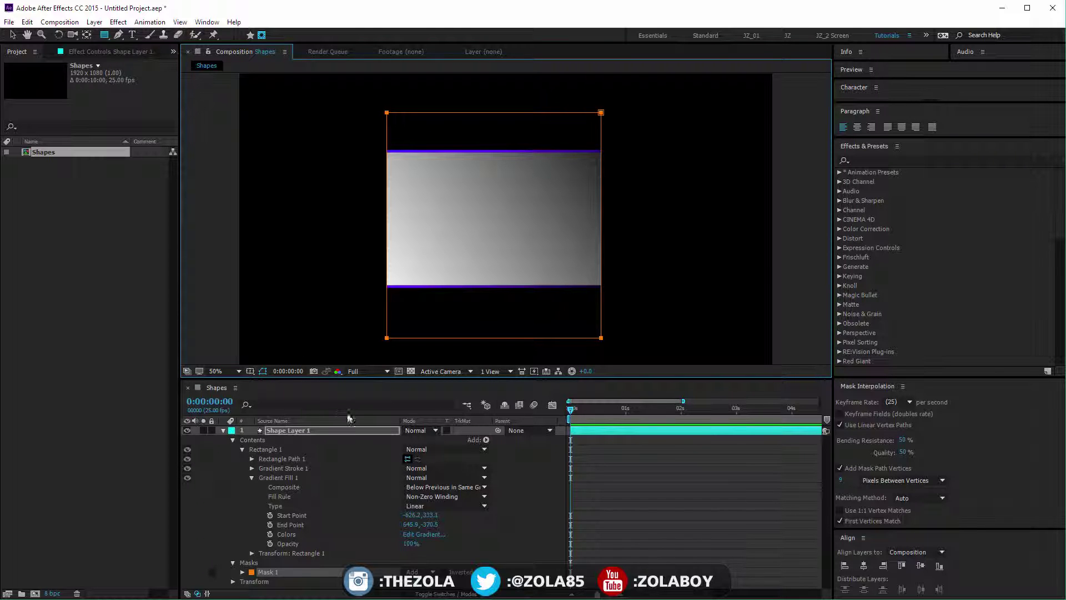
Feather the edges of the rectangular mask, and delete the mask from Shape Layer 1.
left_click(241, 571)
scroll(241, 571, "down", 1)
left_click_drag(422, 565, 452, 565)
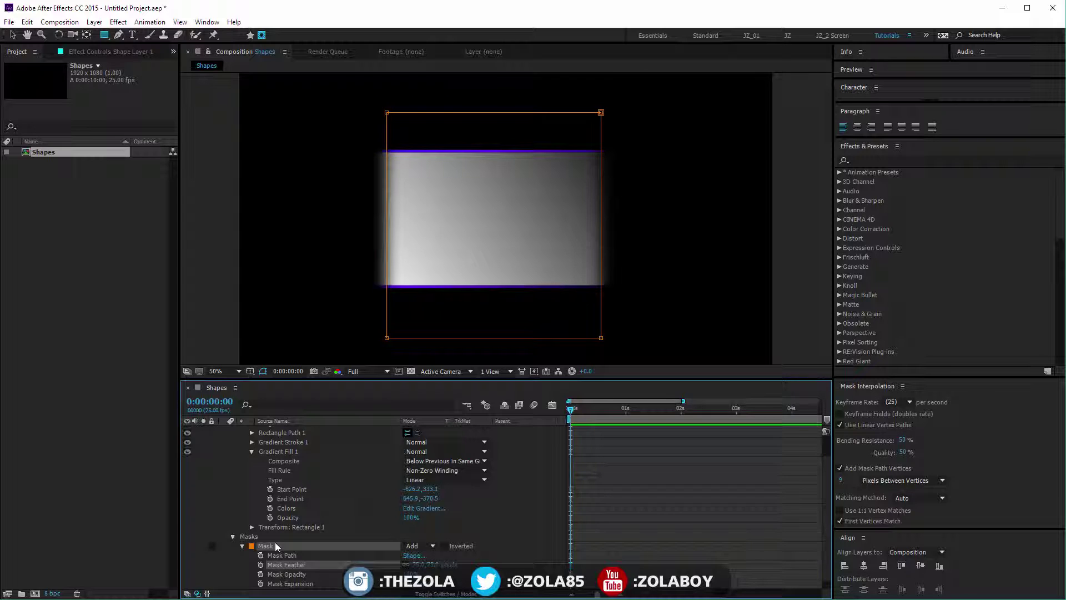
key("Delete")
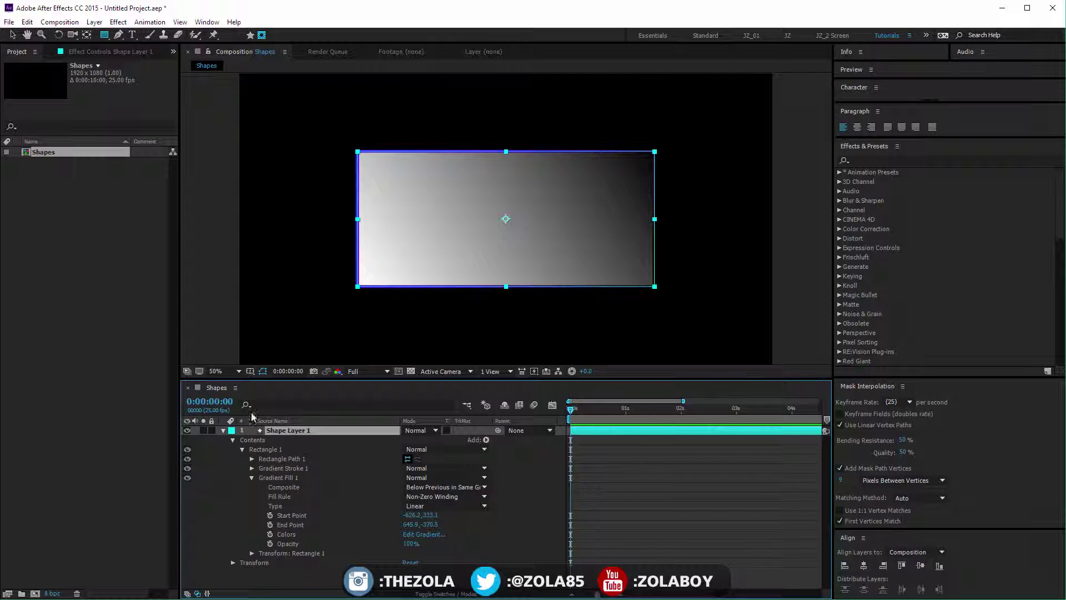
left_click(224, 430)
Switch to Adobe Illustrator.
key("alt+Tab")
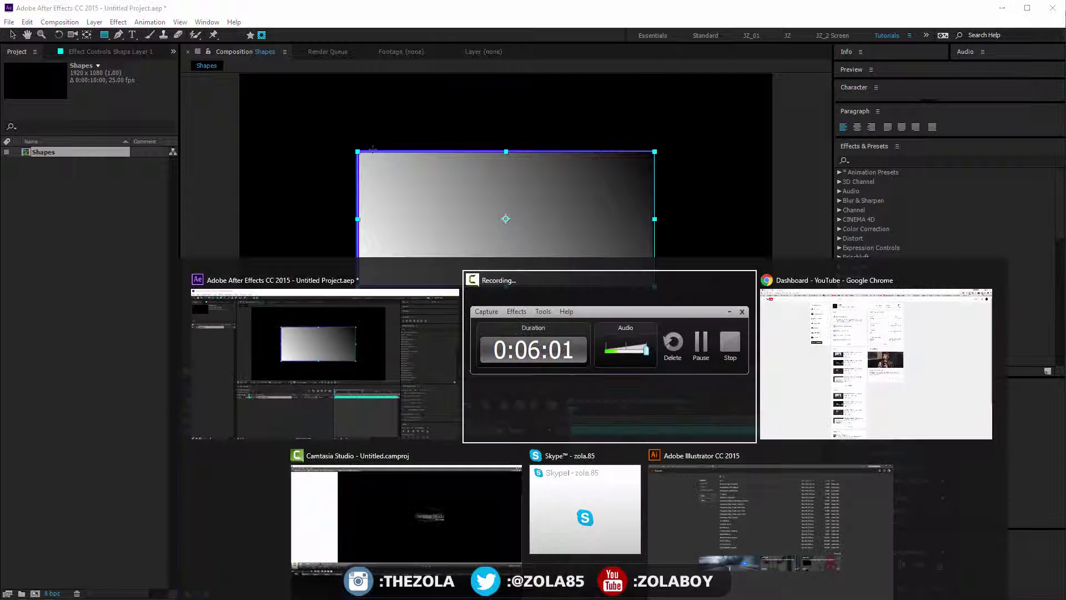
key("Tab")
key("Tab")
key("Tab")
key("Tab")
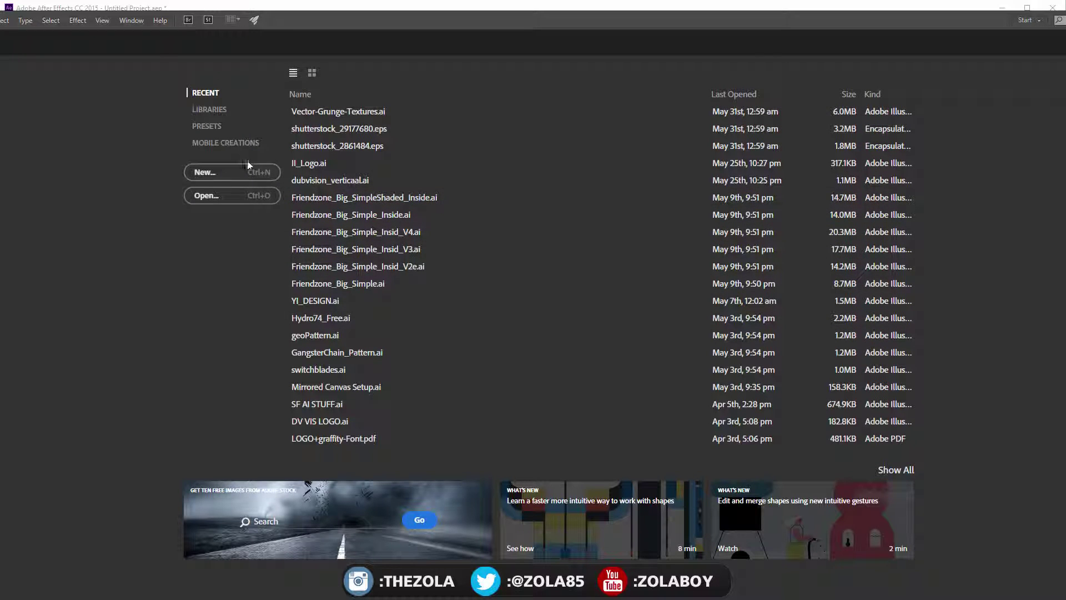
Create a new 1200 x 1200 px document and draw five overlapping squares near the middle of the artboard.
left_click(248, 173)
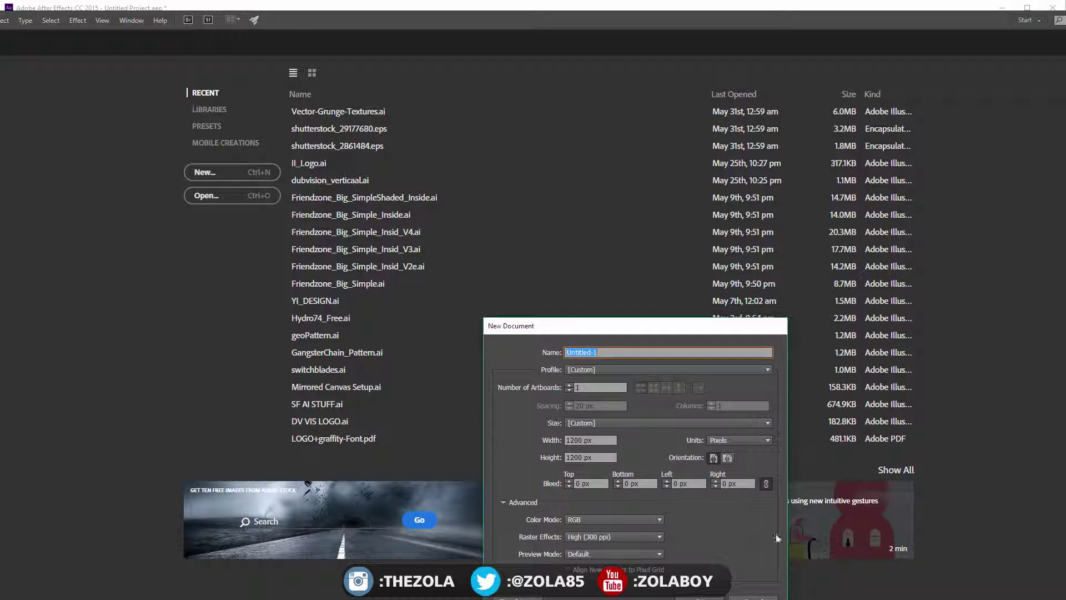
key("Escape")
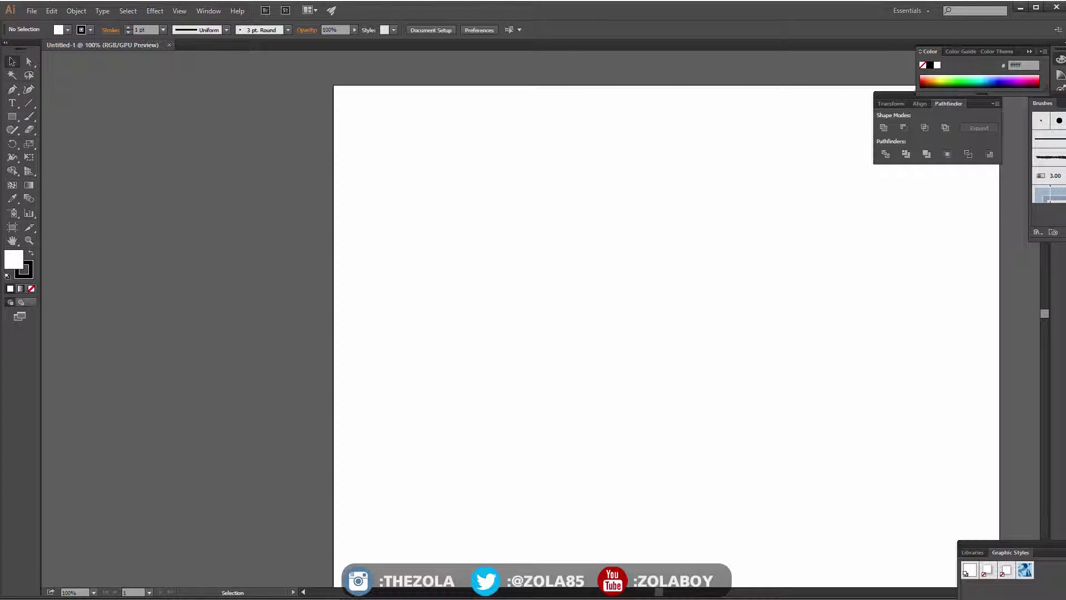
left_click(12, 117)
left_click_drag(12, 117, 98, 118)
left_click_drag(481, 191, 665, 373)
mouse_move(550, 154)
left_mouse_down()
mouse_move(627, 244)
mouse_move(657, 262)
left_mouse_up()
left_click_drag(622, 204, 746, 328)
left_click_drag(572, 358, 706, 492)
left_click_drag(516, 319, 625, 428)
Select all five squares and unite them into a single outline with Pathfinder.
key("v")
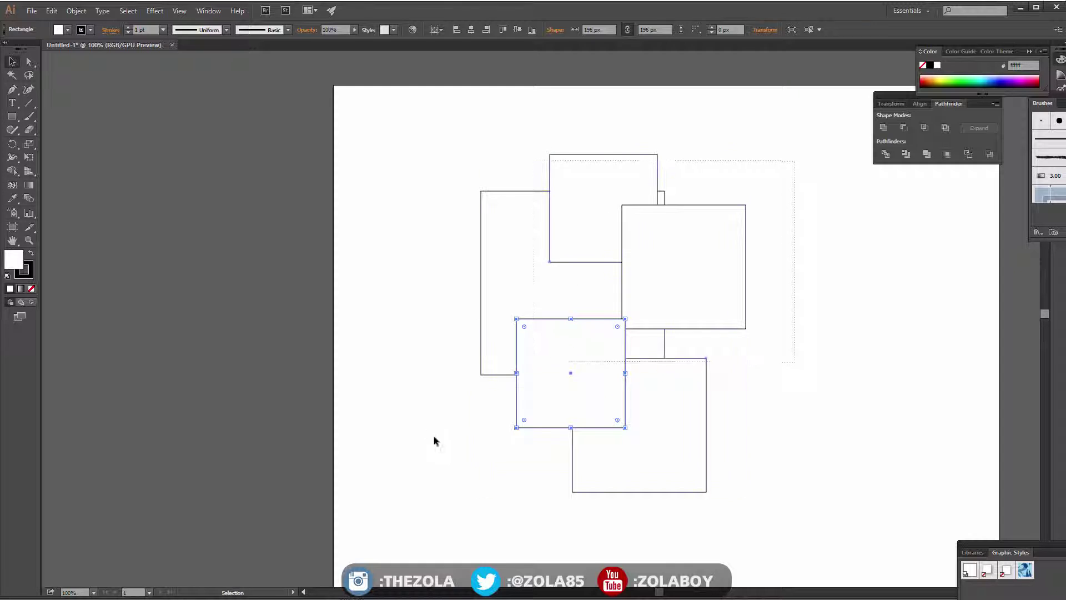
key("ctrl+a")
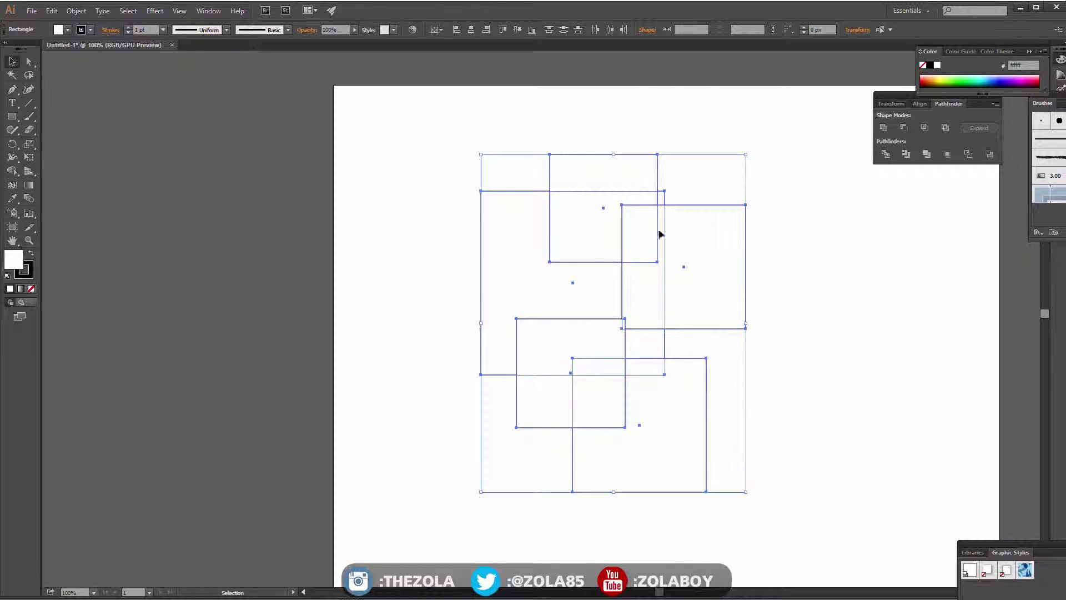
left_click(884, 127)
left_click(802, 179)
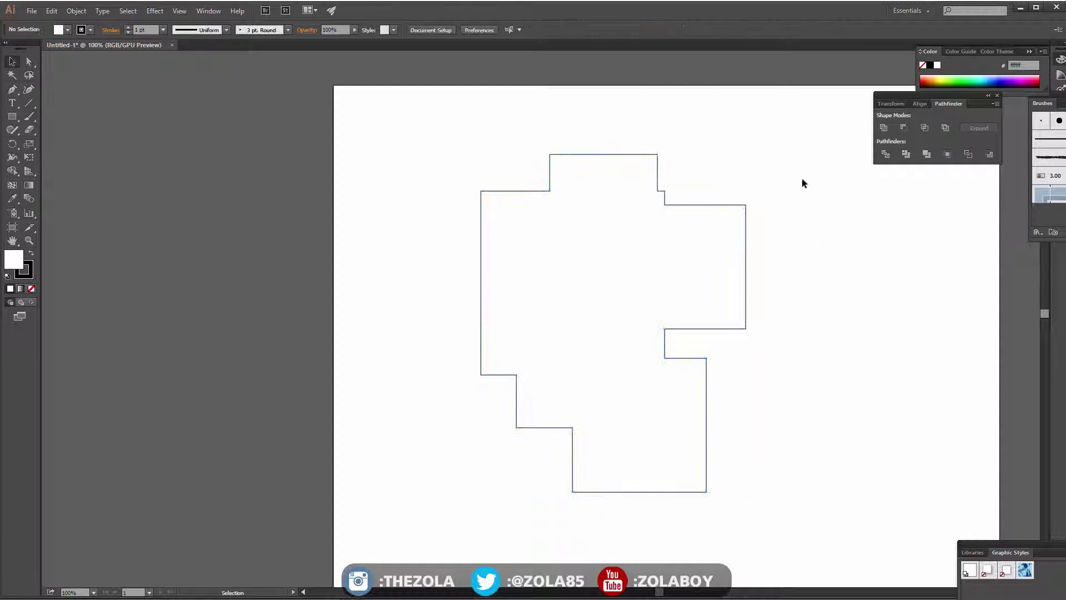
Set the united shape's stroke weight to 8 pt and reselect the shape.
key("ctrl+a")
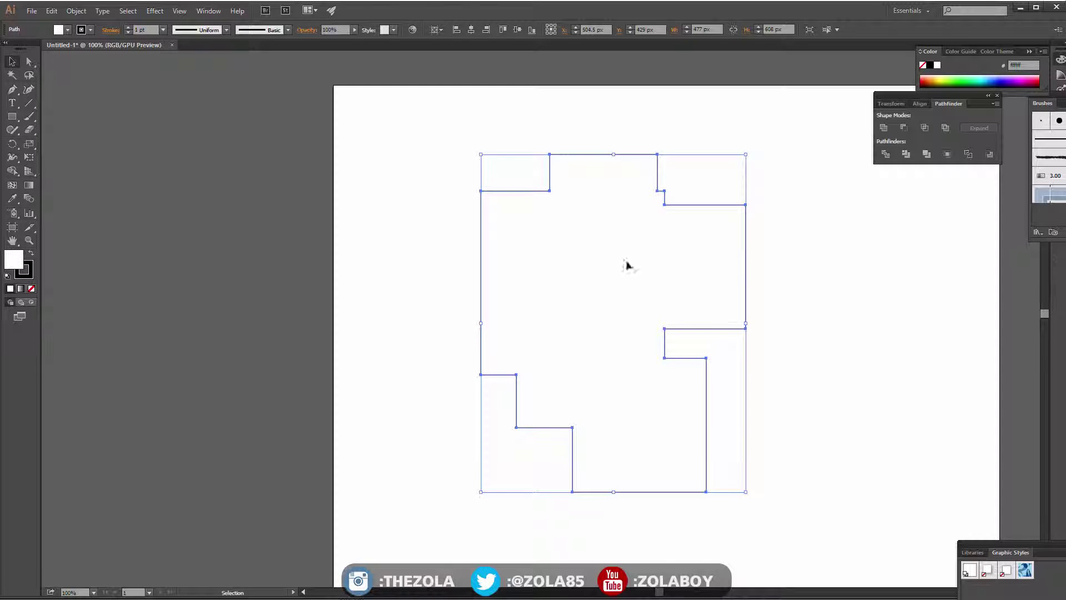
left_click(130, 27)
left_click(130, 27)
left_click(130, 27)
left_click(130, 27)
left_click(129, 27)
left_click(129, 27)
left_click(130, 28)
left_click(305, 252)
left_click_drag(793, 129, 497, 451)
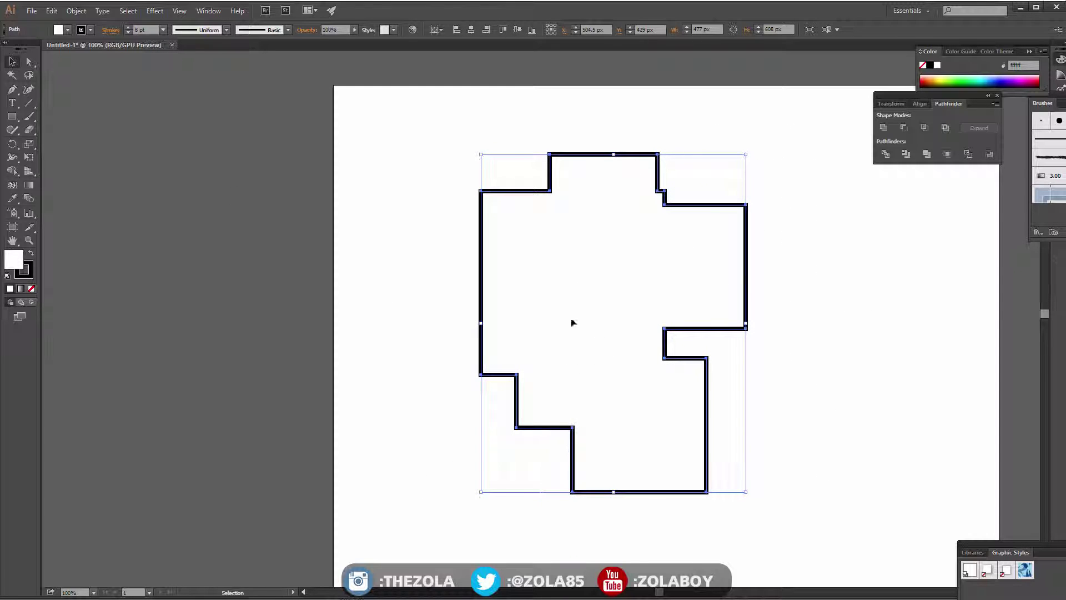
Copy the selected outline and switch to After Effects.
key("a")
key("v")
key("alt+Tab")
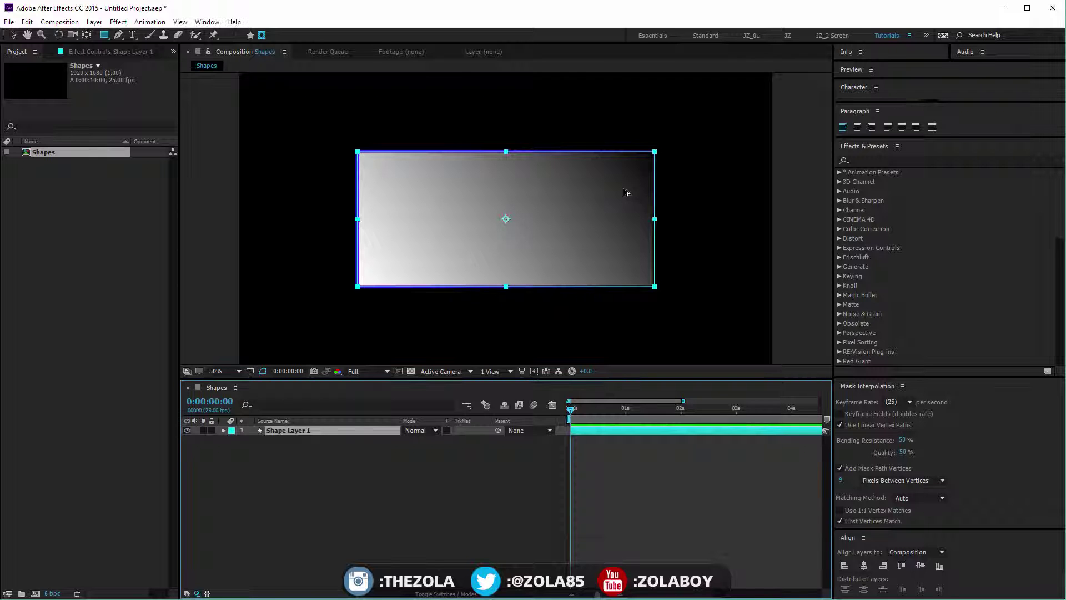
Add a comp-size solid layer with the default settings and paste the copied outline onto it as a mask.
left_click(94, 22)
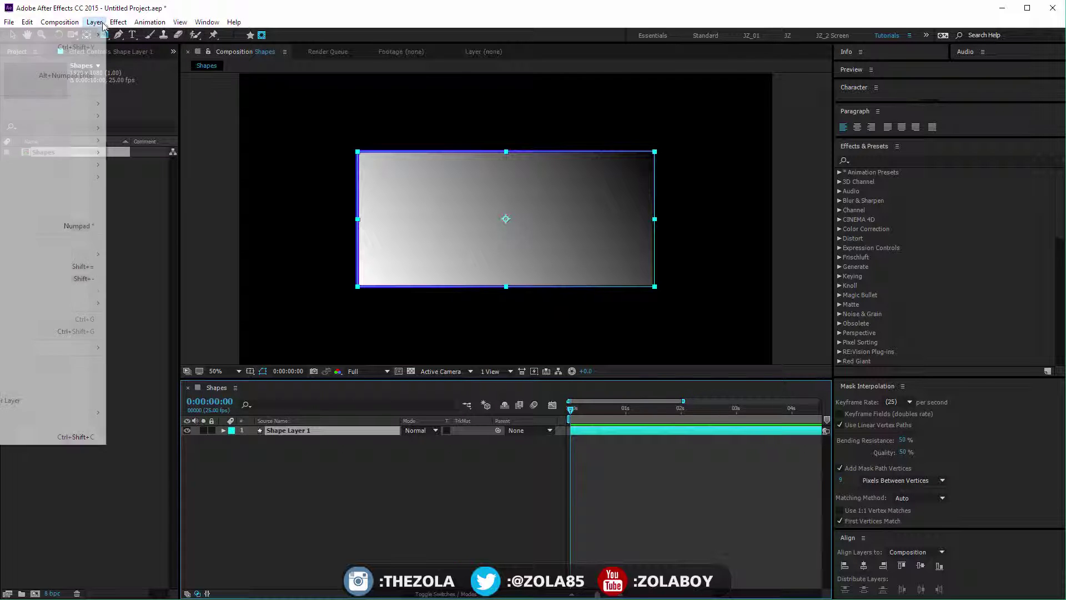
mouse_move(90, 36)
left_click(132, 46)
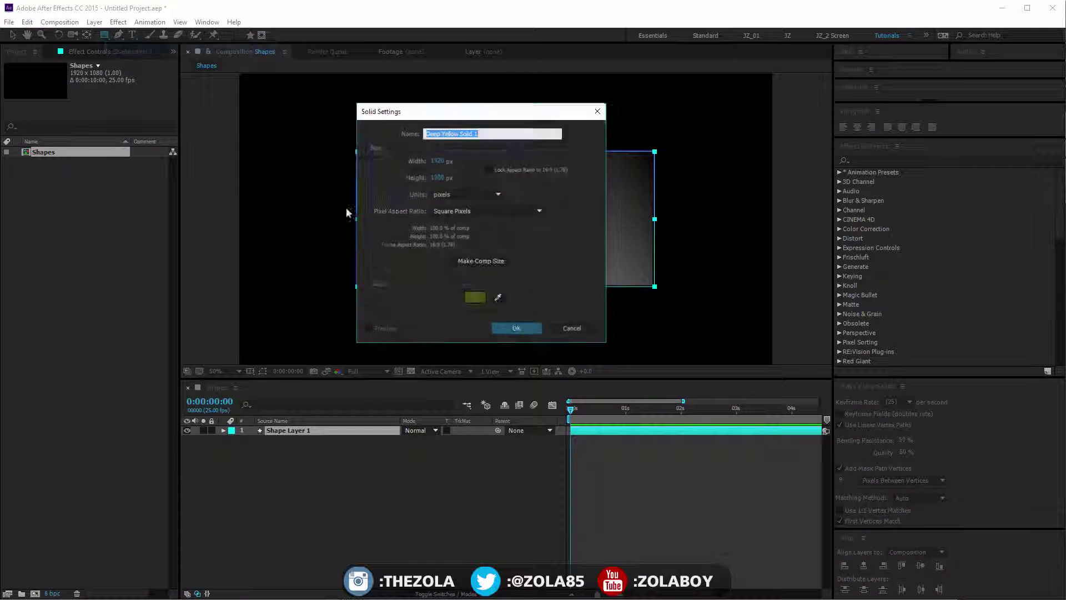
left_click(516, 328)
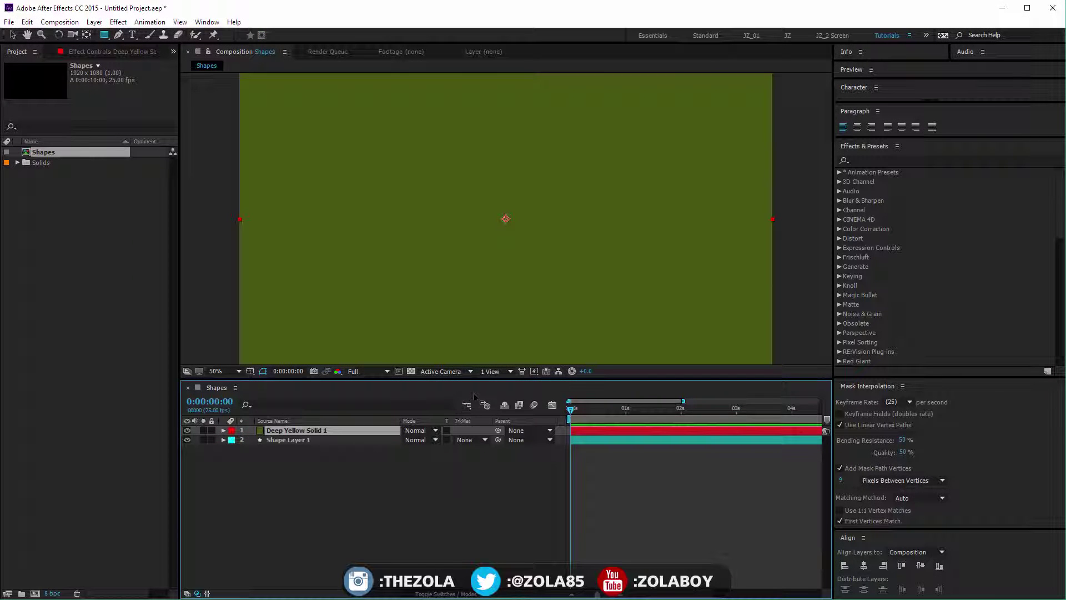
key("ctrl+v")
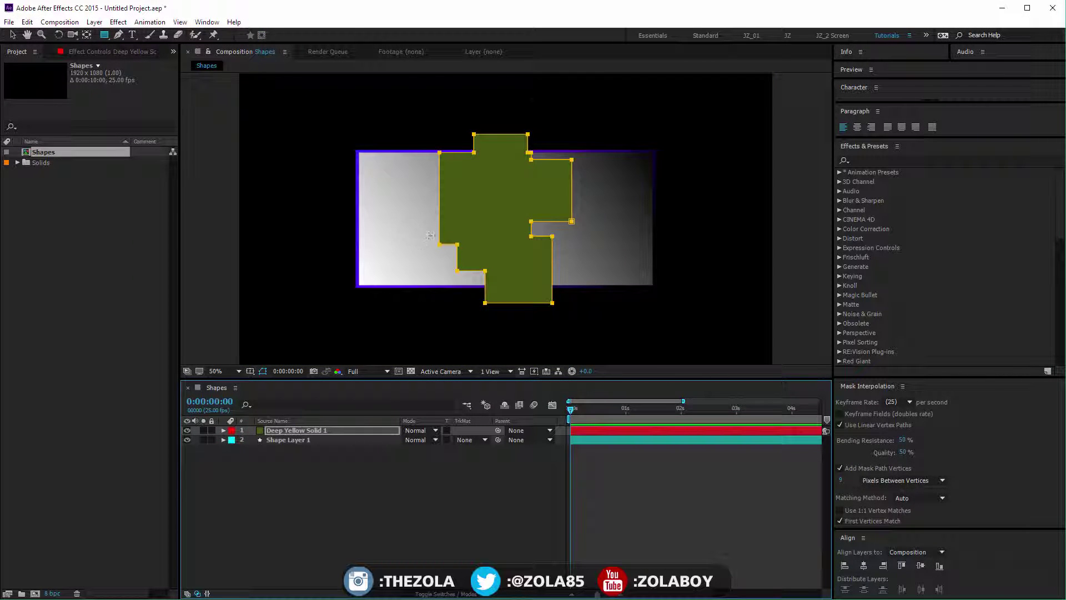
Reveal the pasted mask's properties on the yellow solid, and delete the solid layer.
left_click(223, 431)
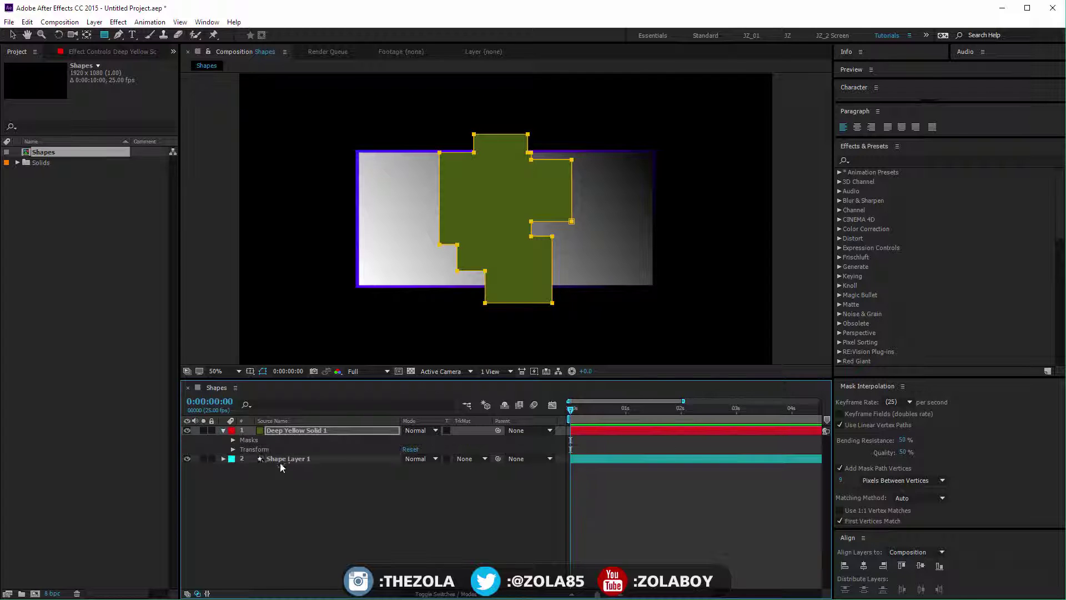
left_click(233, 441)
left_click(242, 450)
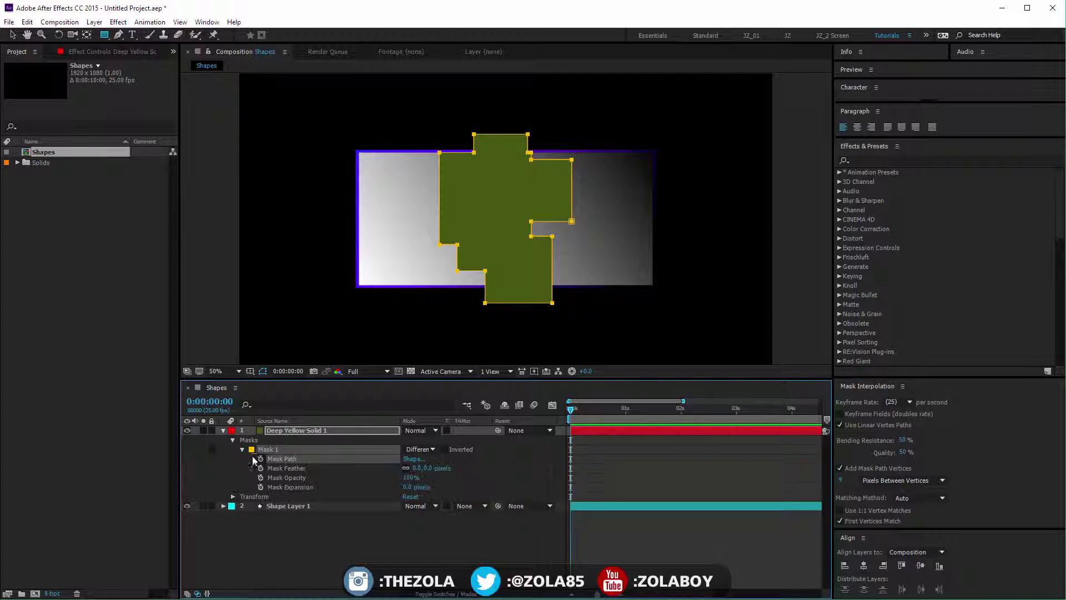
left_click(223, 431)
left_click(328, 427)
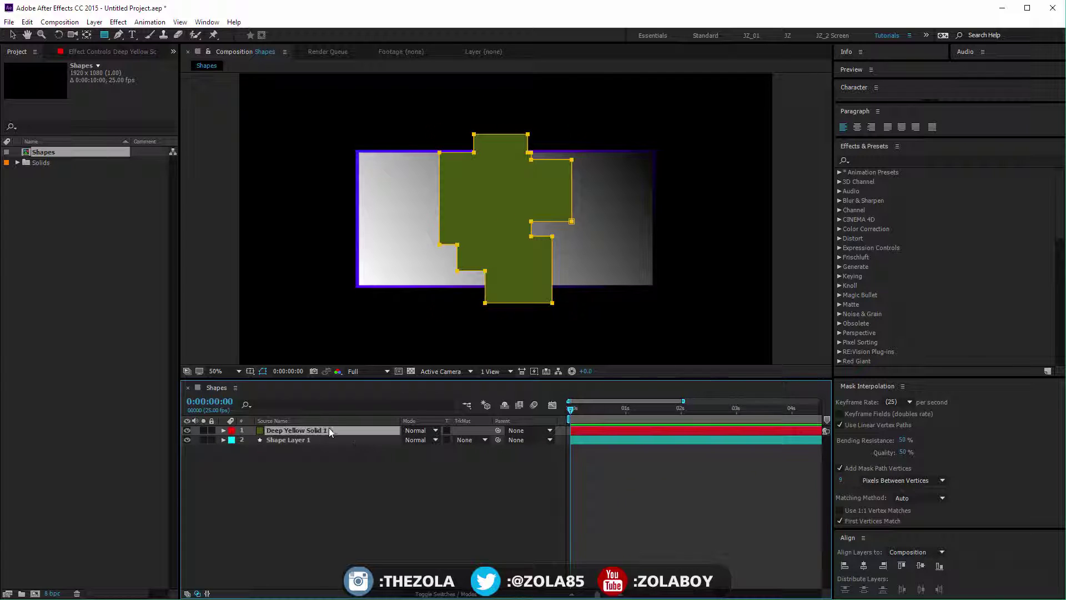
key("Delete")
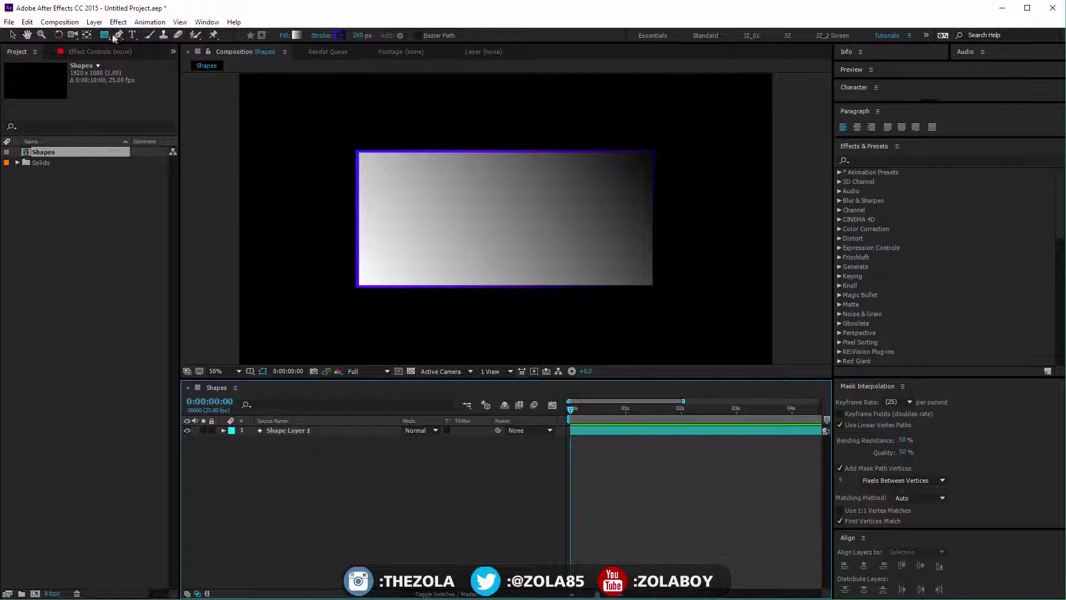
Add an empty shape layer, hide Shape Layer 1, and reveal the new layer's transform properties.
left_click(95, 22)
mouse_move(84, 35)
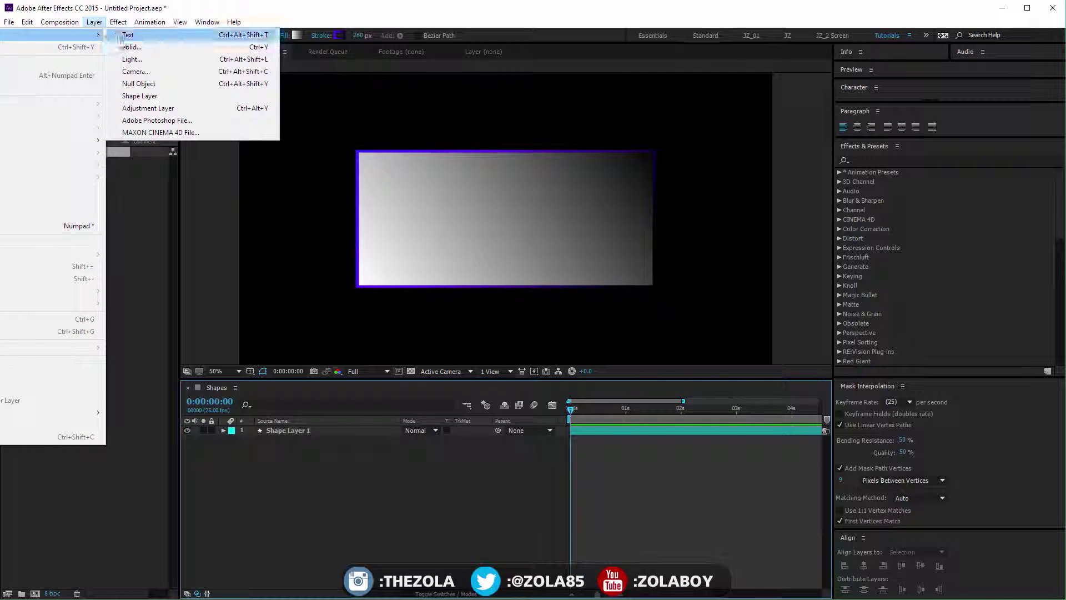
left_click(178, 96)
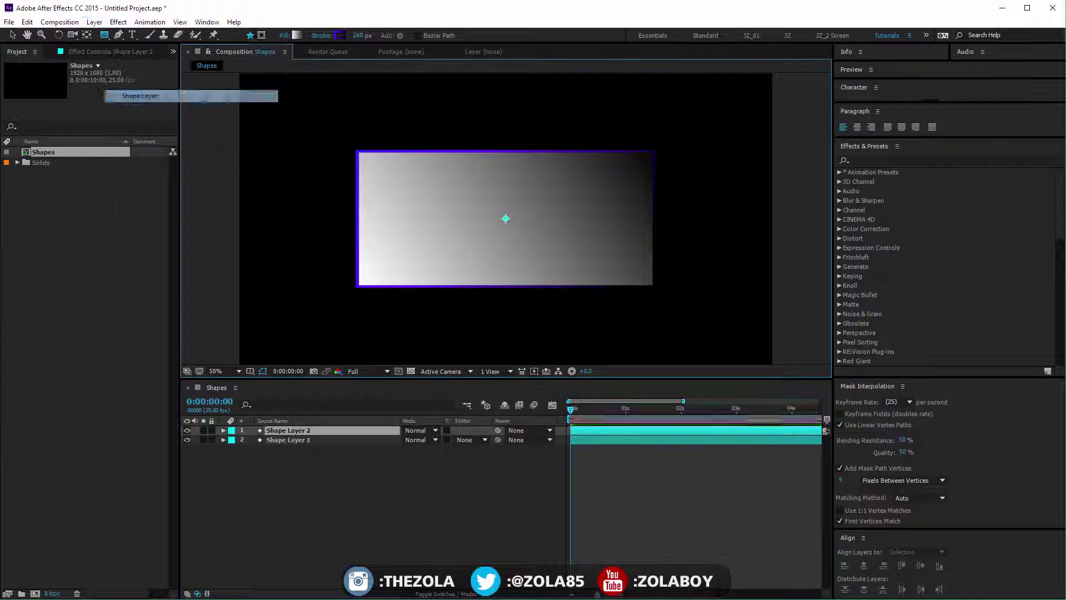
left_click(224, 431)
left_click(187, 458)
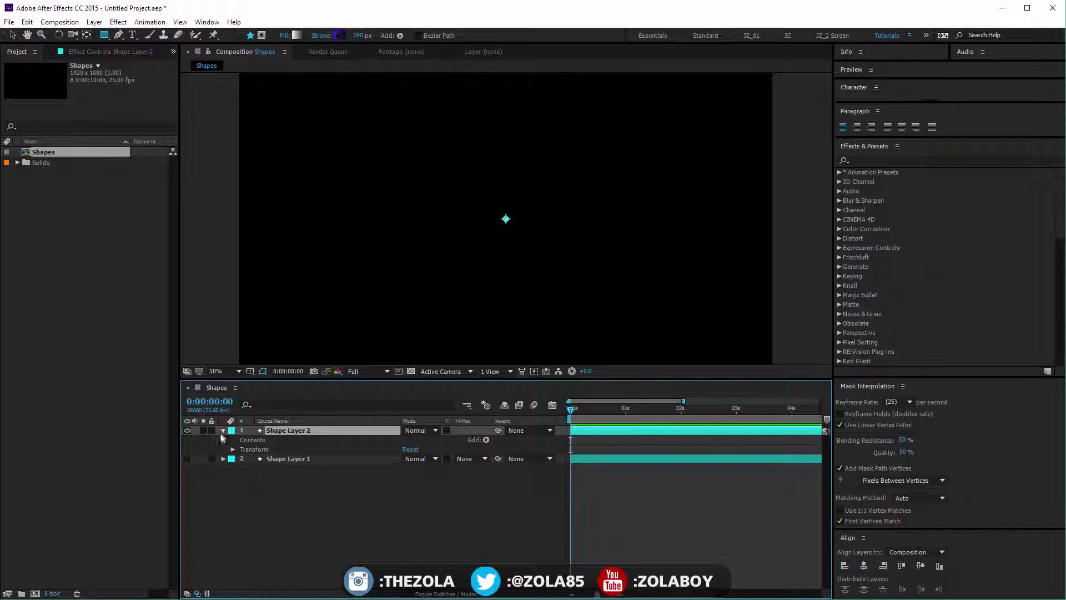
left_click(232, 450)
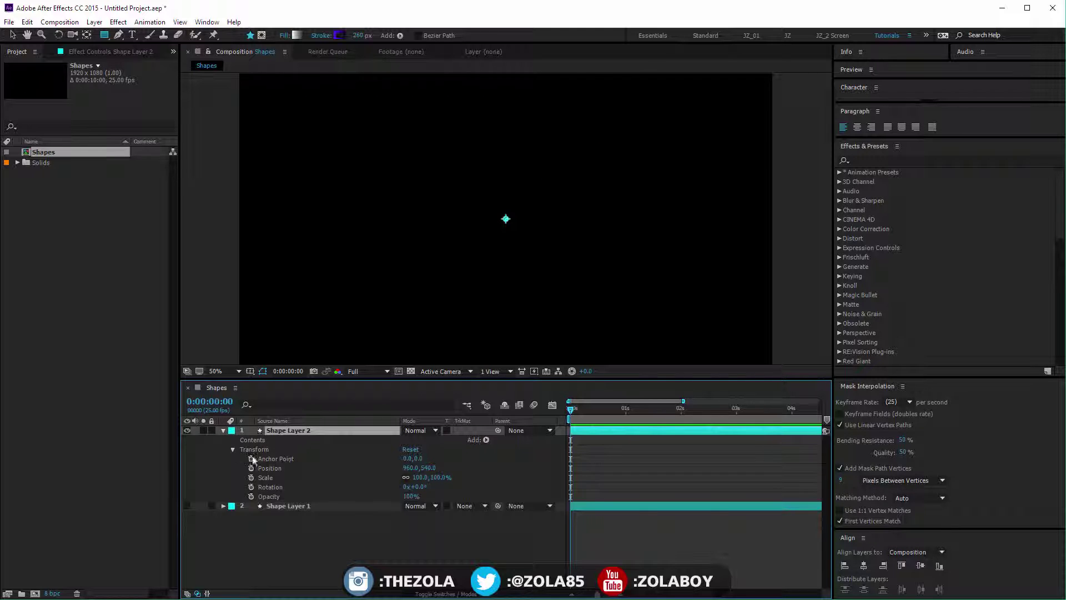
Add a Path to the contents of Shape Layer 2 and paste the copied Illustrator outline into it.
left_click(255, 441)
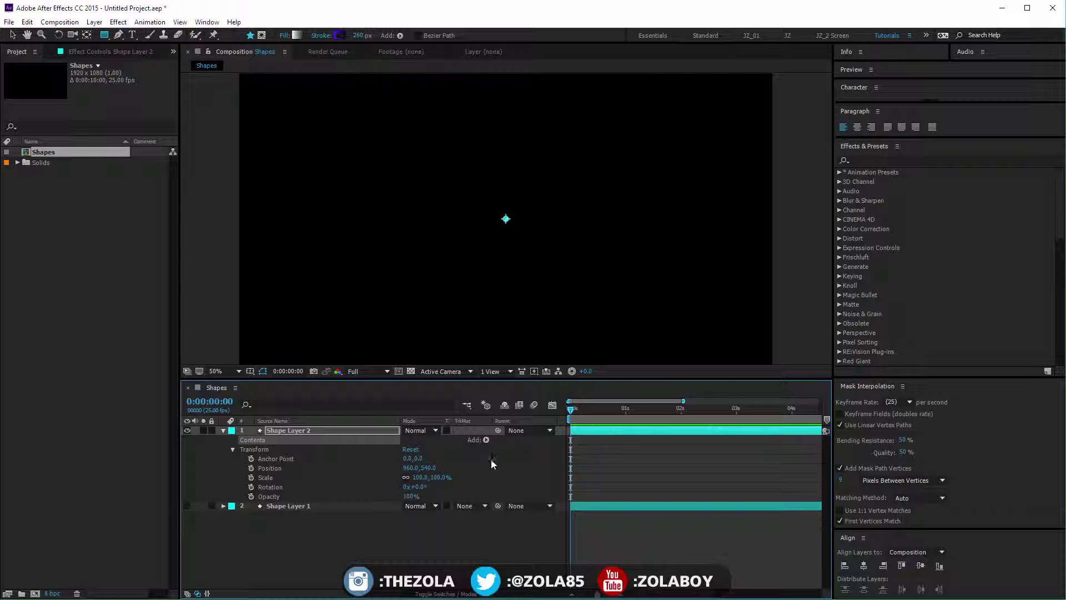
left_click(485, 441)
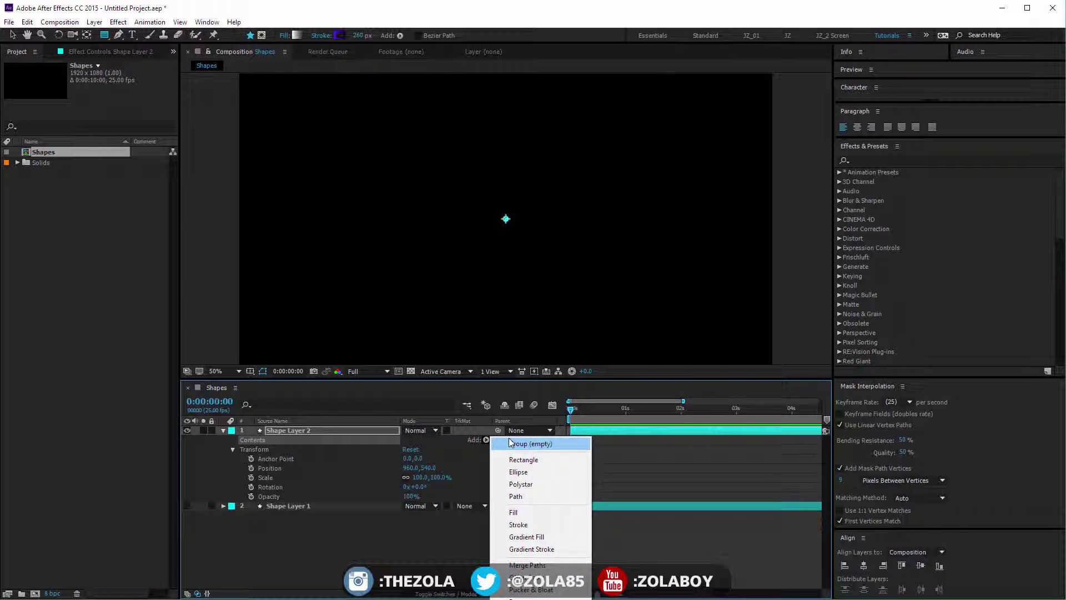
left_click(517, 497)
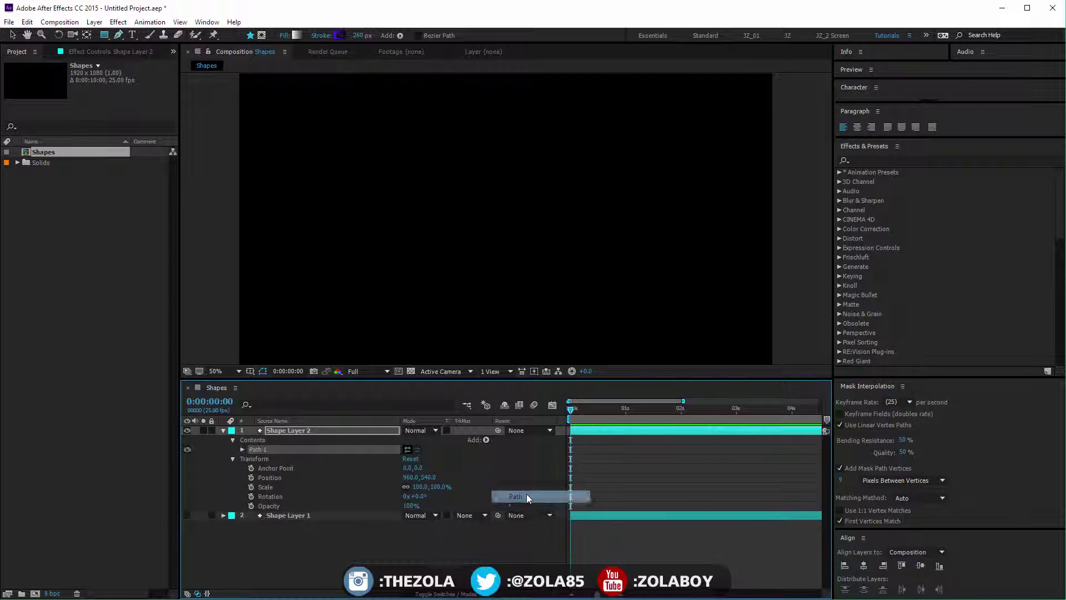
left_click(244, 450)
left_click(275, 458)
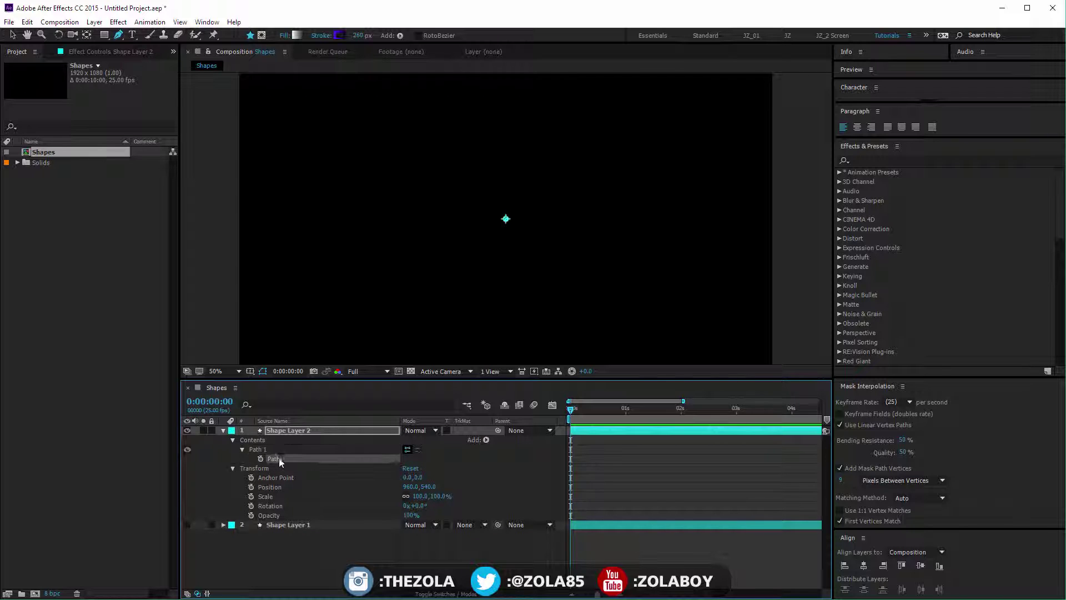
key("ctrl+v")
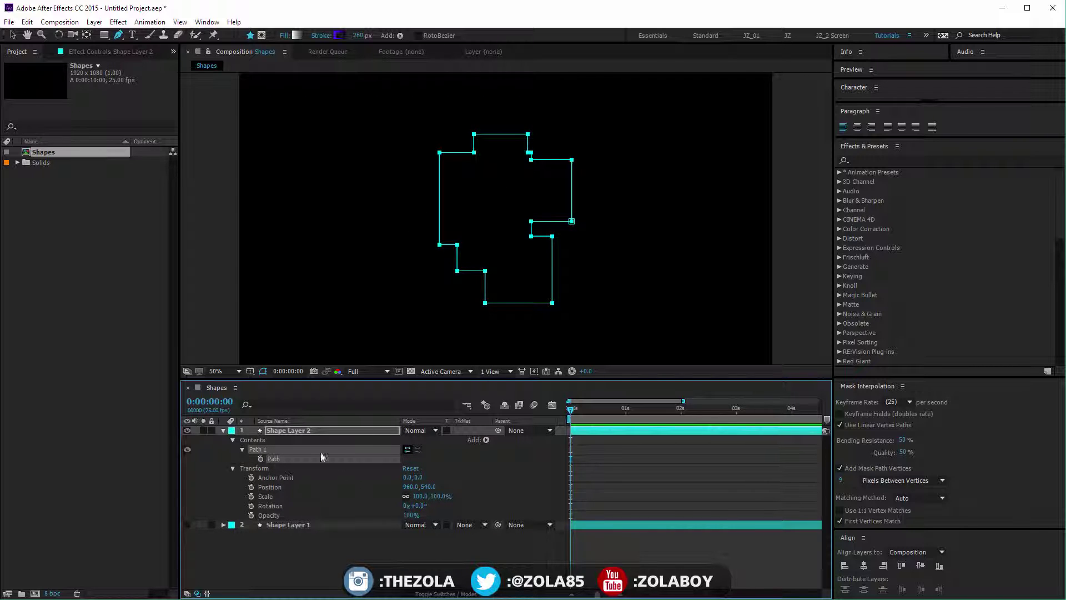
Reveal the pasted path in Shape Layer 2 and try to give it a thicker stroke width.
key("ctrl+grave")
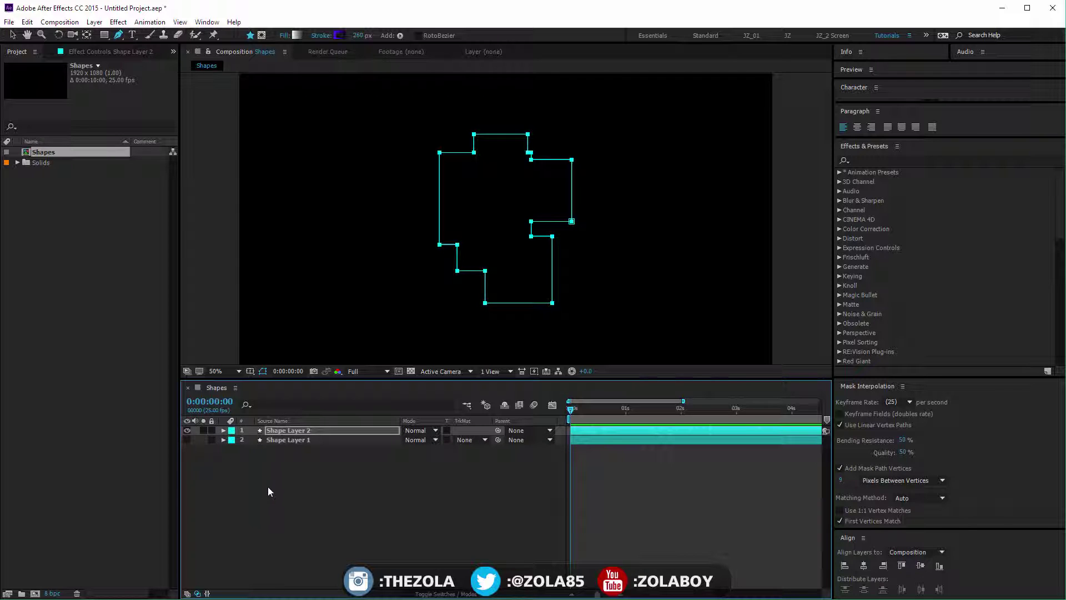
left_click(223, 430)
left_click(233, 440)
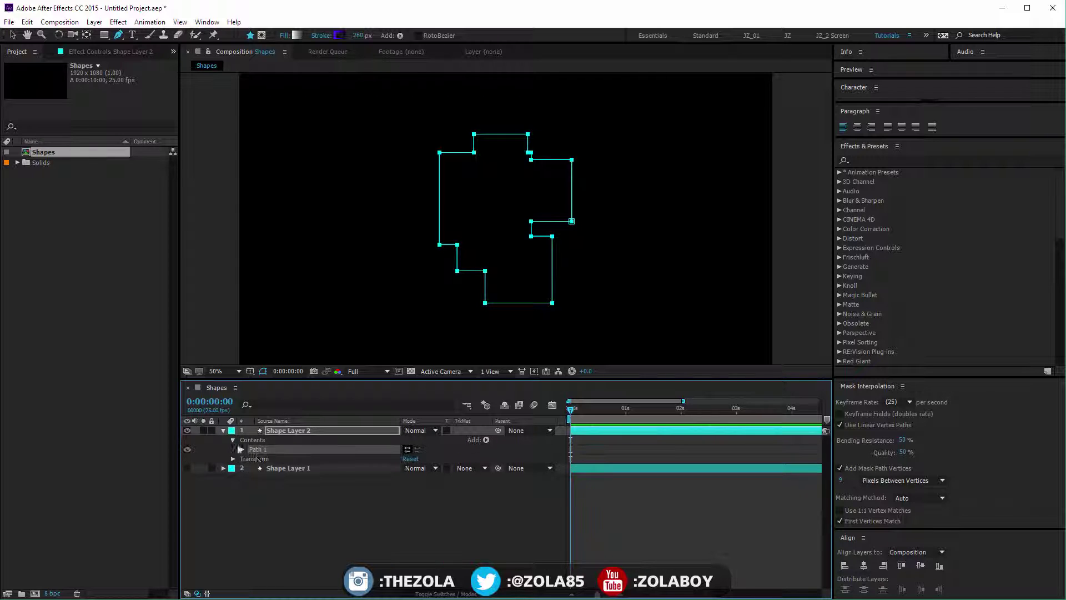
left_click(242, 449)
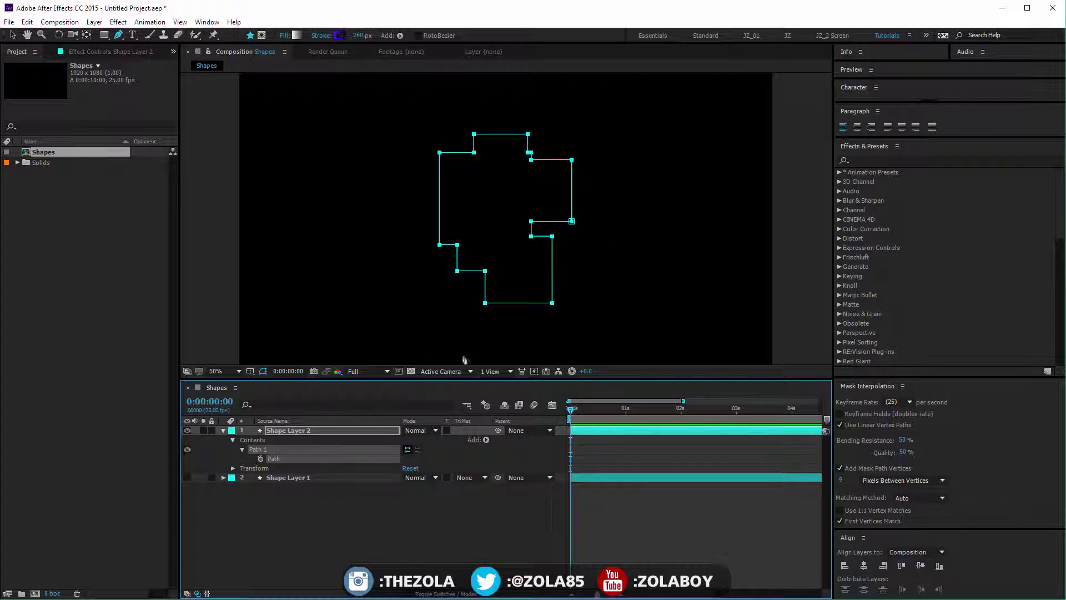
left_click(358, 36)
type("305")
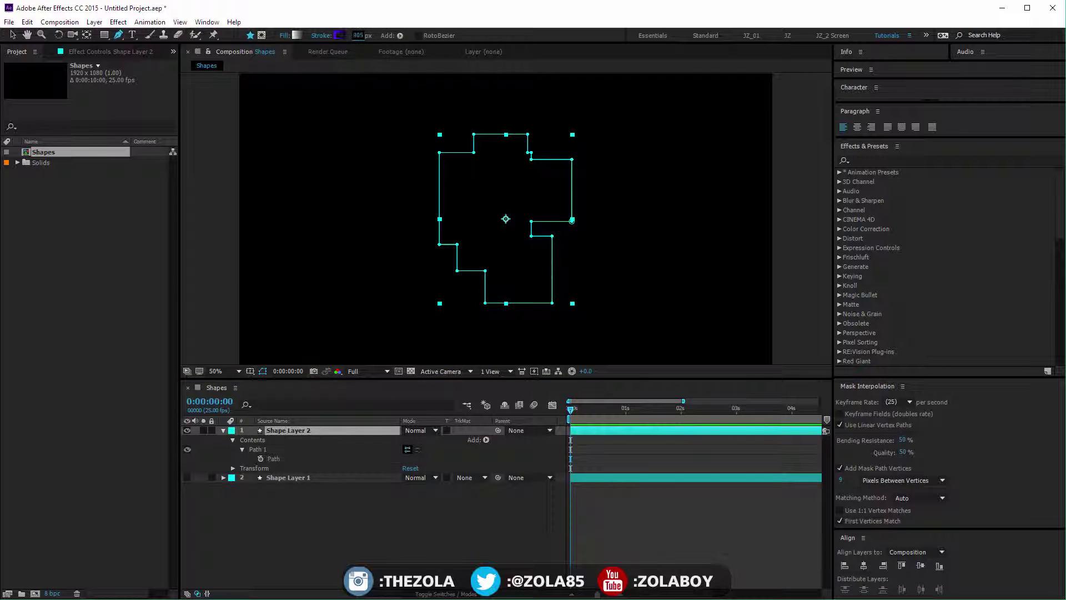
Add a Stroke to the pasted path in Shape Layer 2 and set its stroke width to 59 px.
left_click(267, 450)
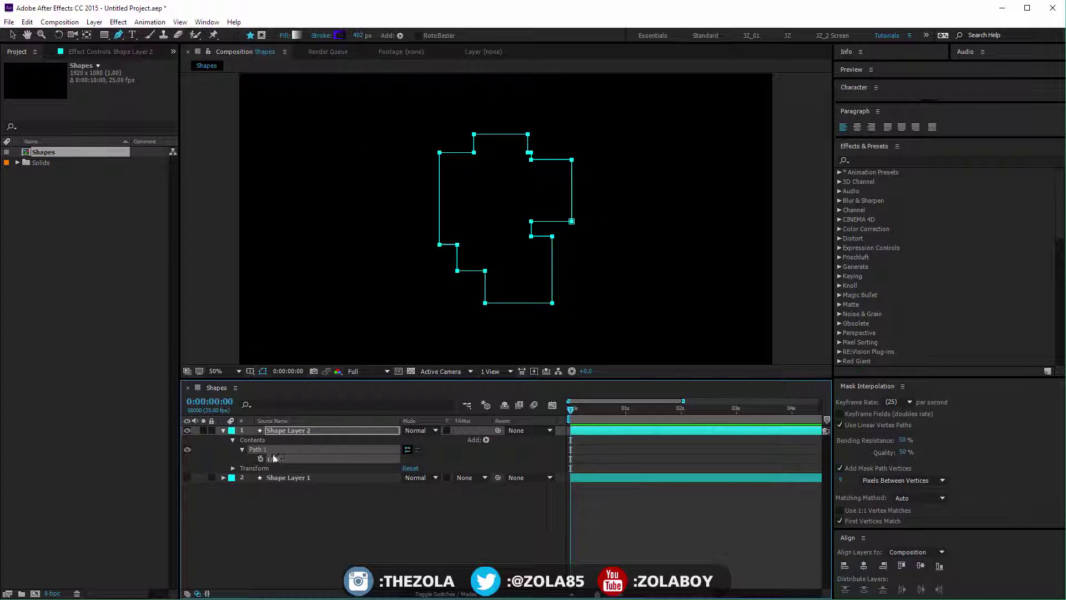
left_click(486, 440)
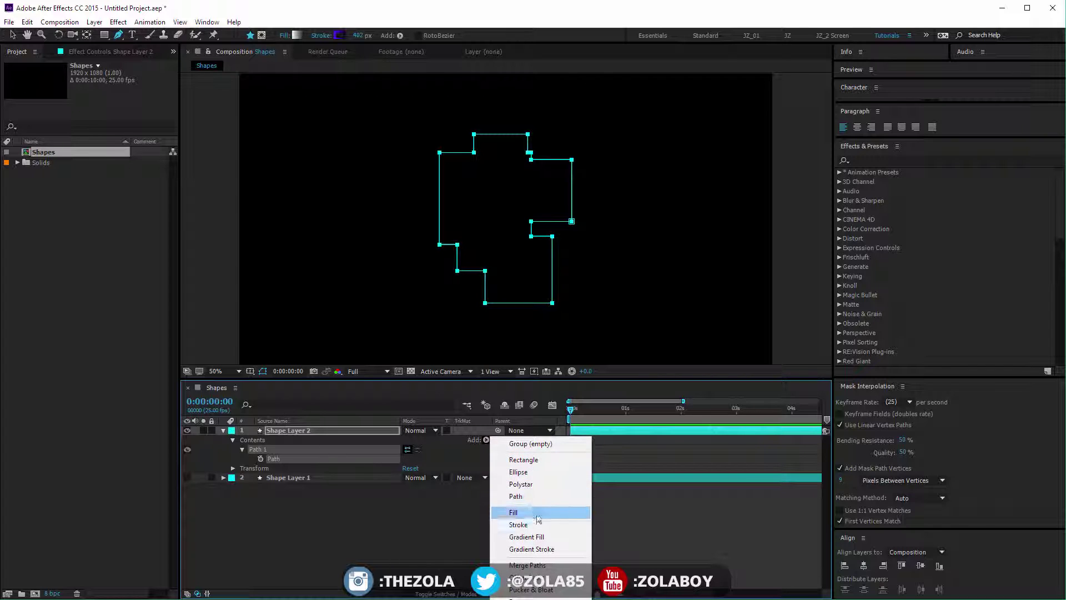
left_click(517, 525)
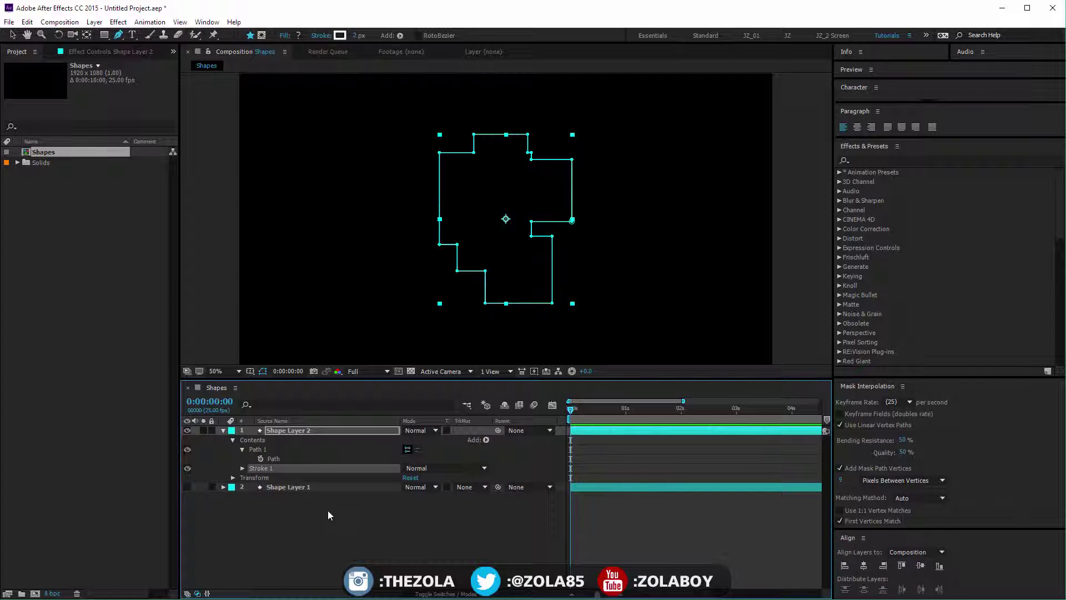
left_click(242, 468)
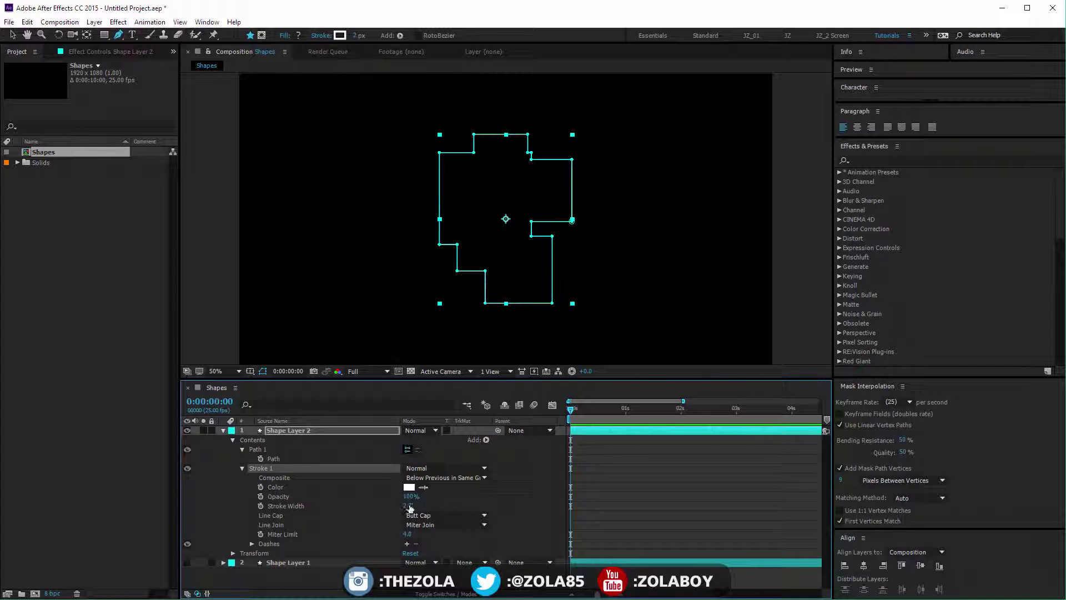
mouse_move(411, 510)
left_mouse_down()
mouse_move(457, 514)
mouse_move(383, 502)
left_mouse_up()
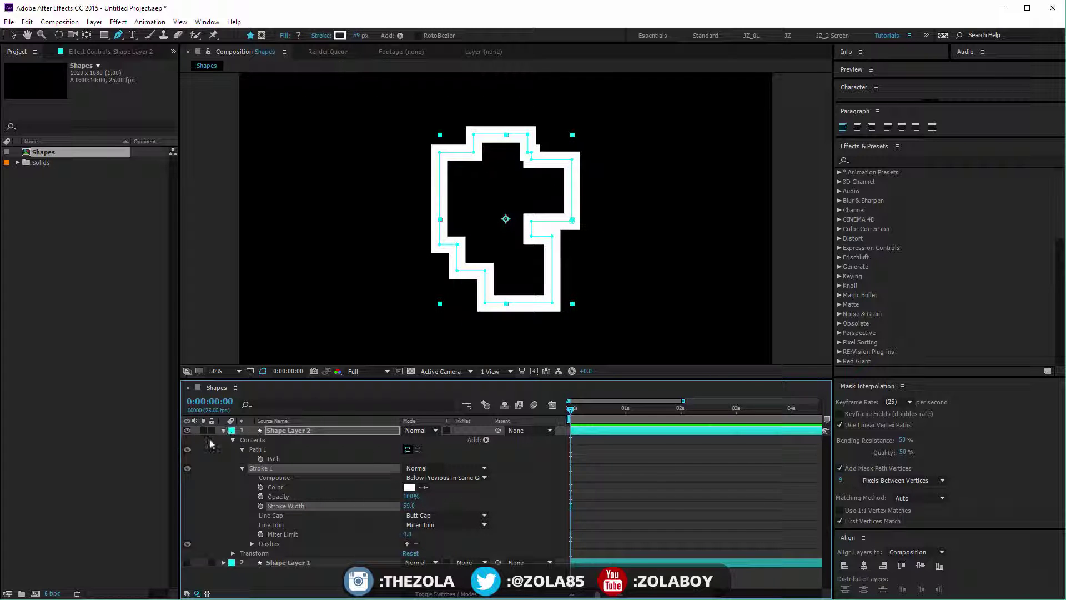
Collapse the properties of Shape Layer 2 and switch to Illustrator.
left_click(223, 431)
key("alt+Tab")
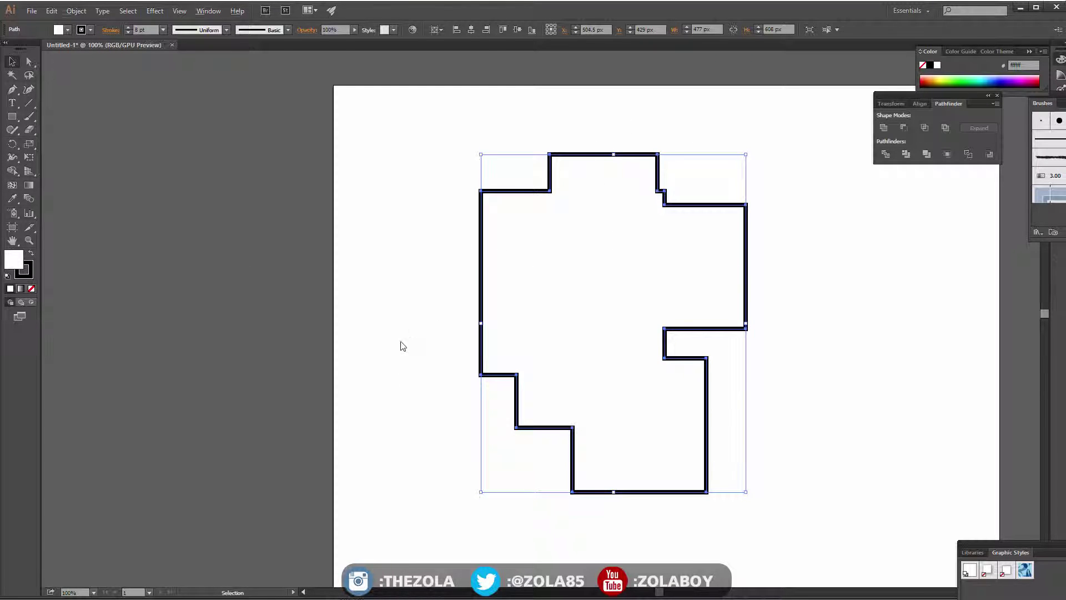
Switch back to After Effects and select Shape Layer 2.
key("alt+Tab")
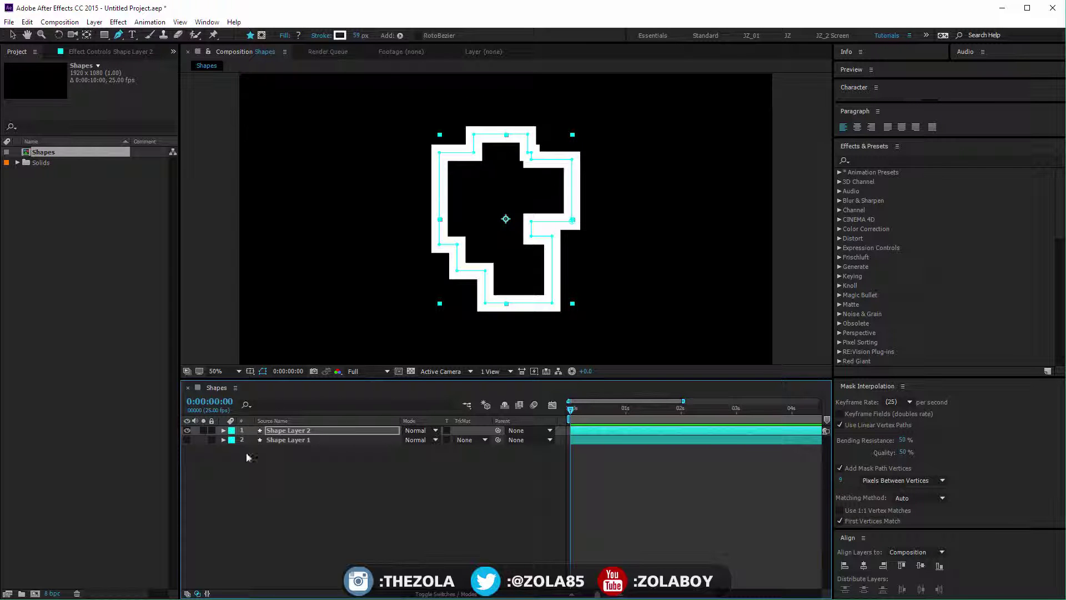
left_click(302, 443)
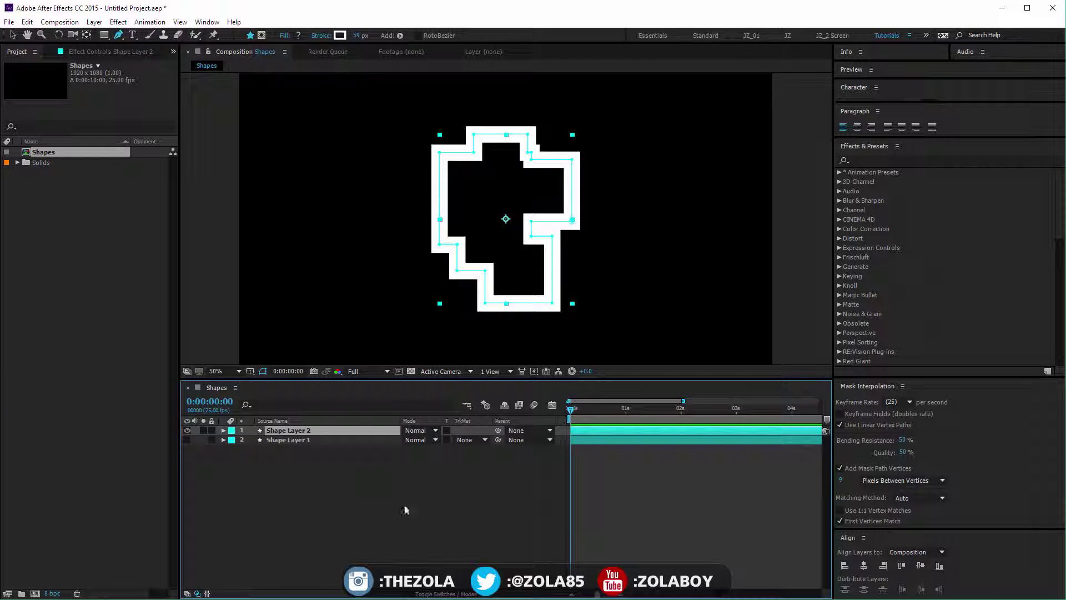
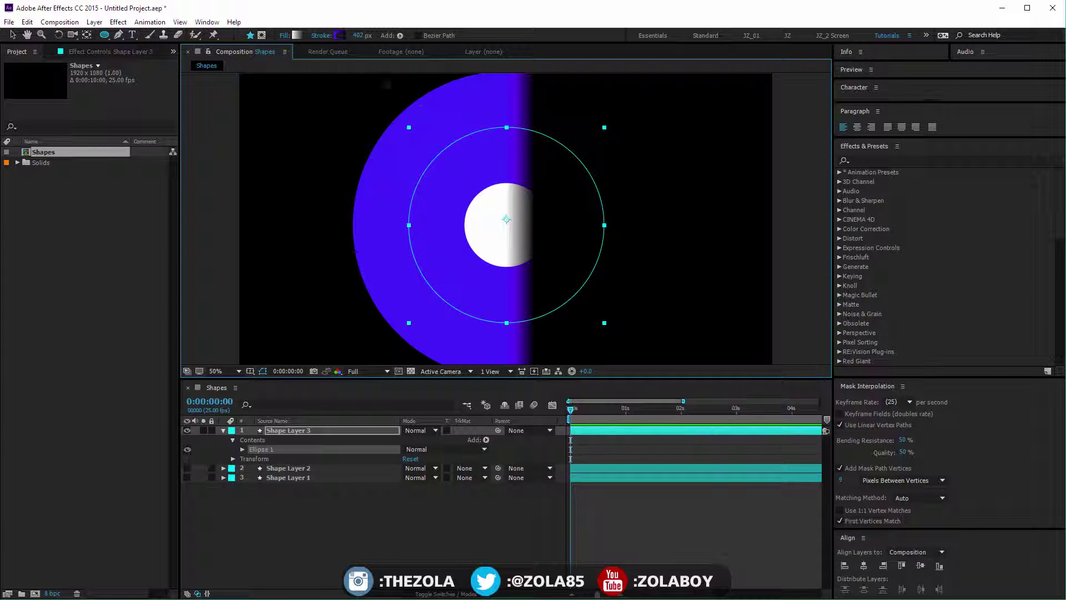
Set the fill of the circle on Shape Layer 3 to None.
left_click(298, 35)
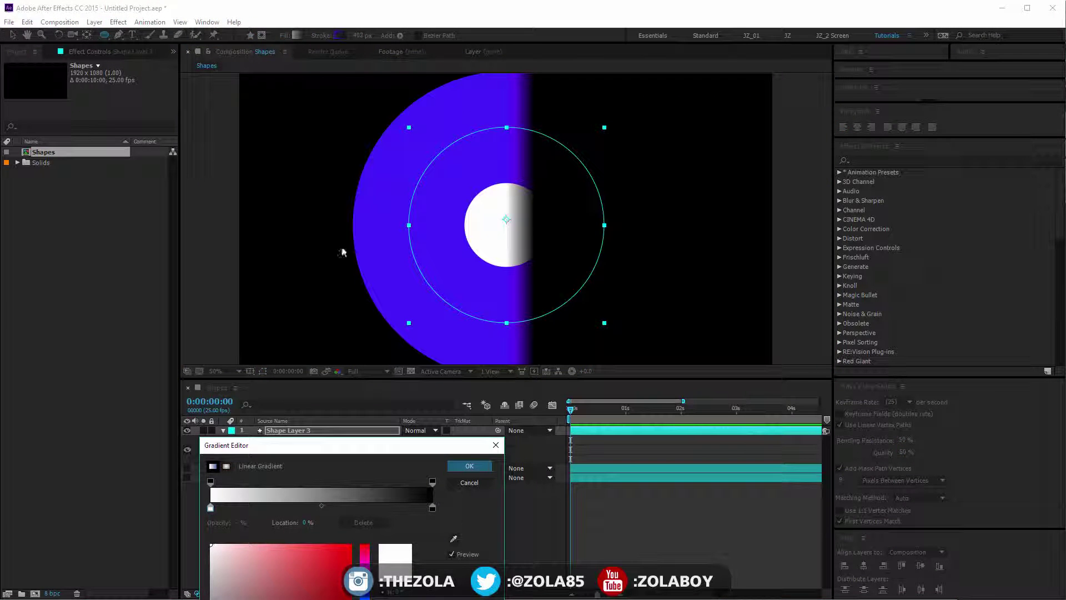
left_click(469, 483)
left_click(285, 36)
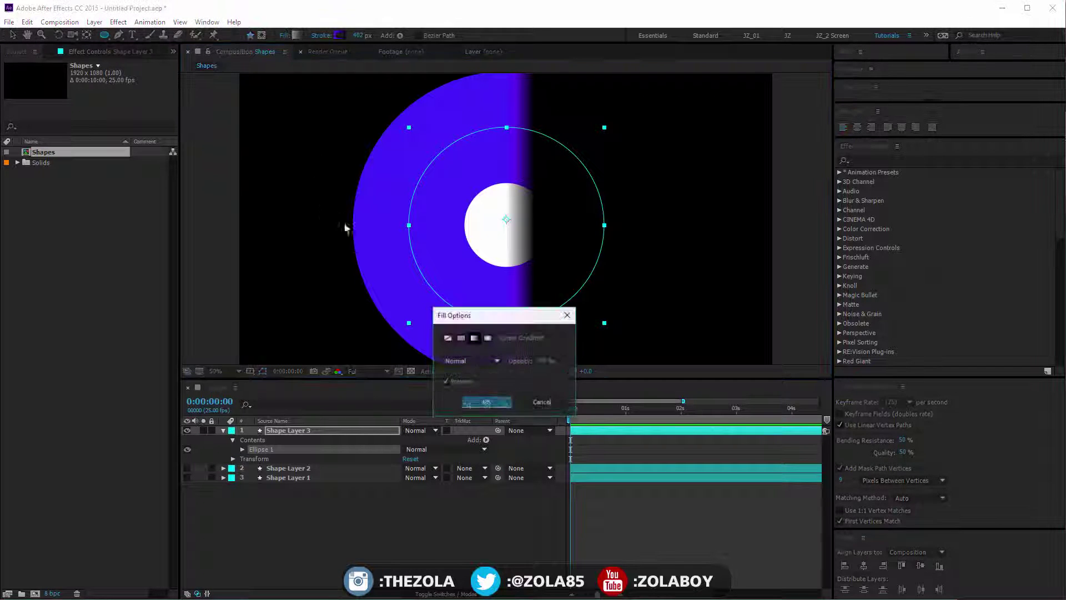
left_click(448, 338)
left_click(487, 401)
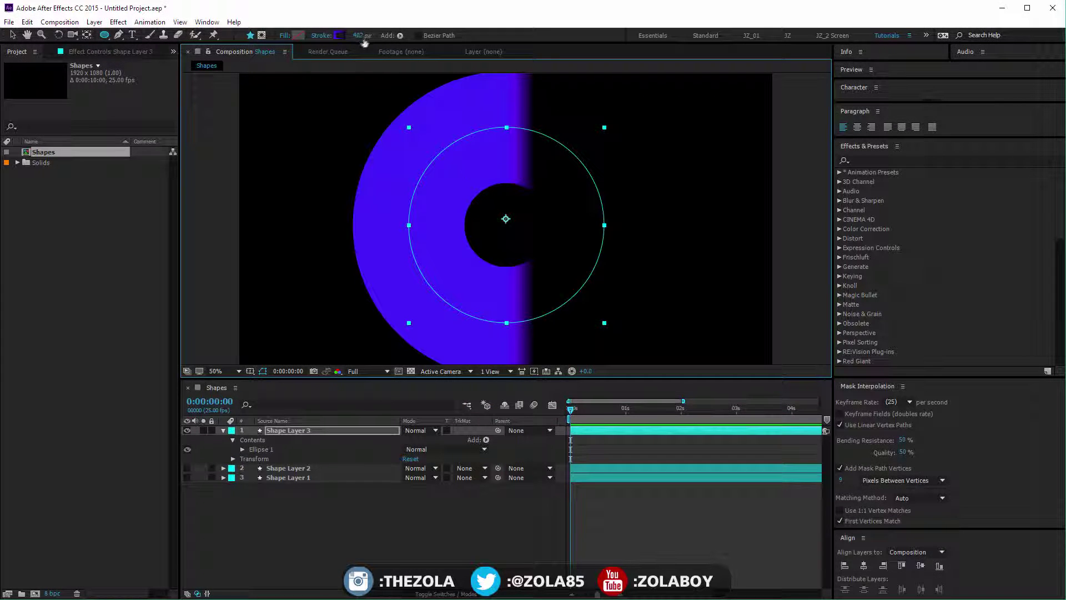
Reduce the circle's stroke width to 12 px and change the stroke type to Solid Color.
left_click_drag(358, 35, 284, 179)
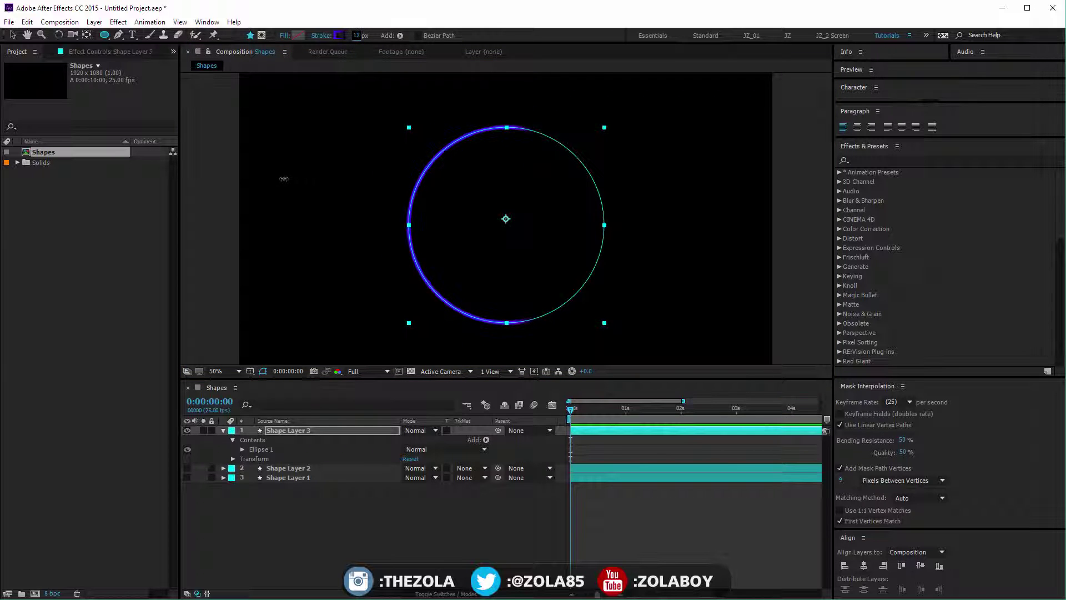
left_click(322, 36)
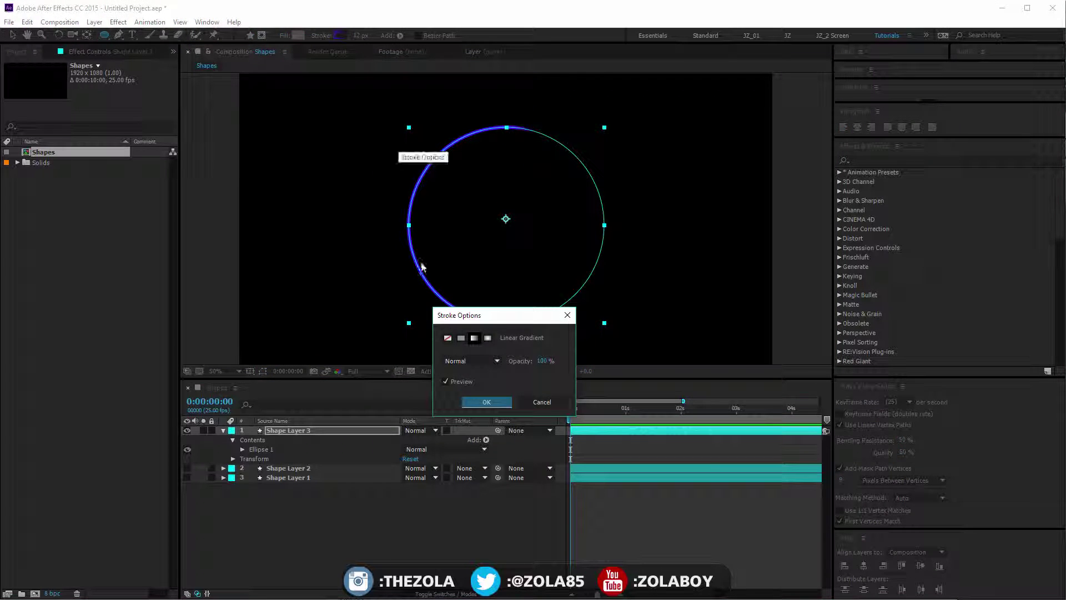
left_click(461, 338)
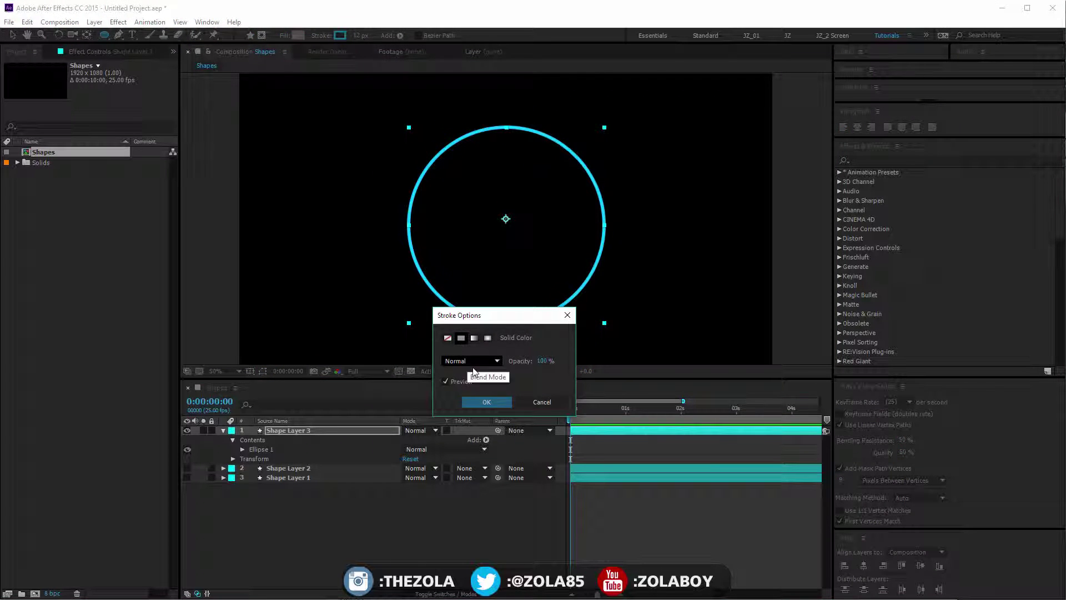
left_click(486, 402)
Center the circle of Shape Layer 3 in the composition with the Selection tool active and deselect the layer.
key("v")
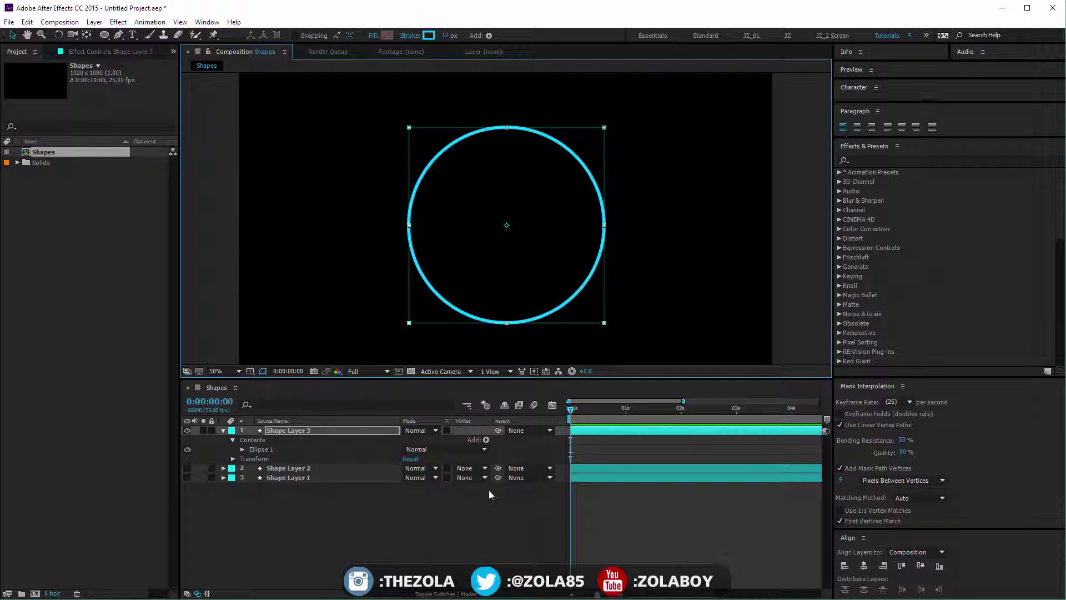
key("ctrl+Home")
left_click(444, 496)
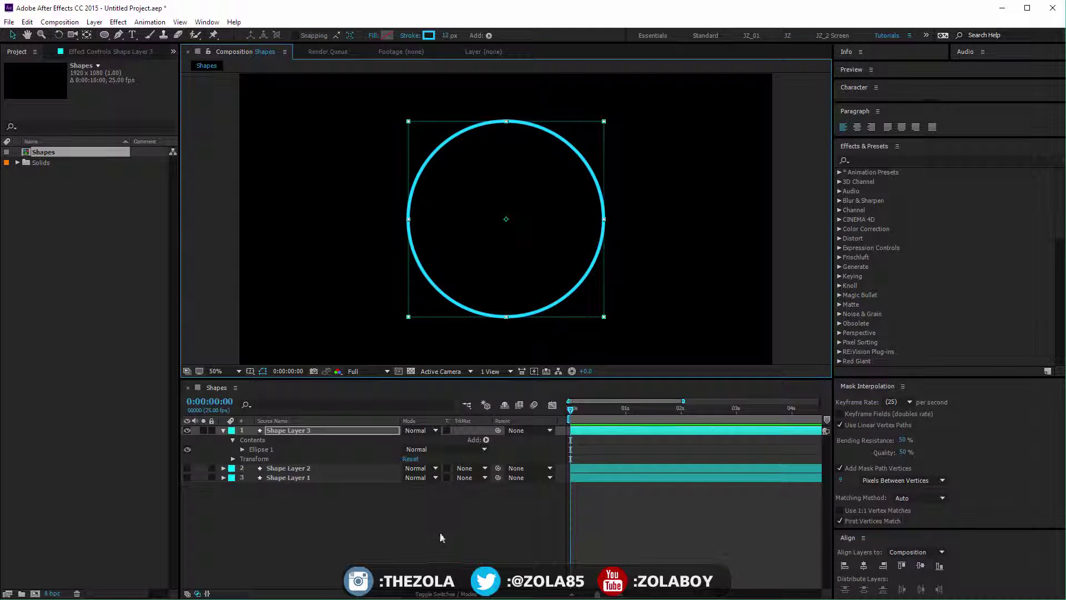
left_click(309, 435)
left_click(305, 506)
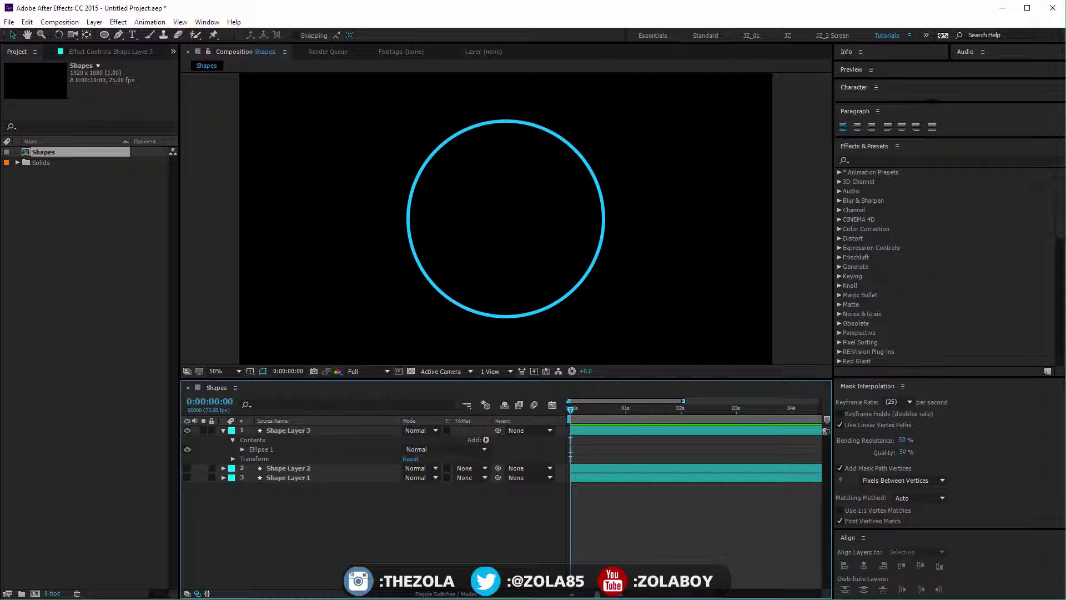
Expand Ellipse 1 in Shape Layer 3 and reveal the Size and Position properties of Ellipse Path 1.
left_click(313, 430)
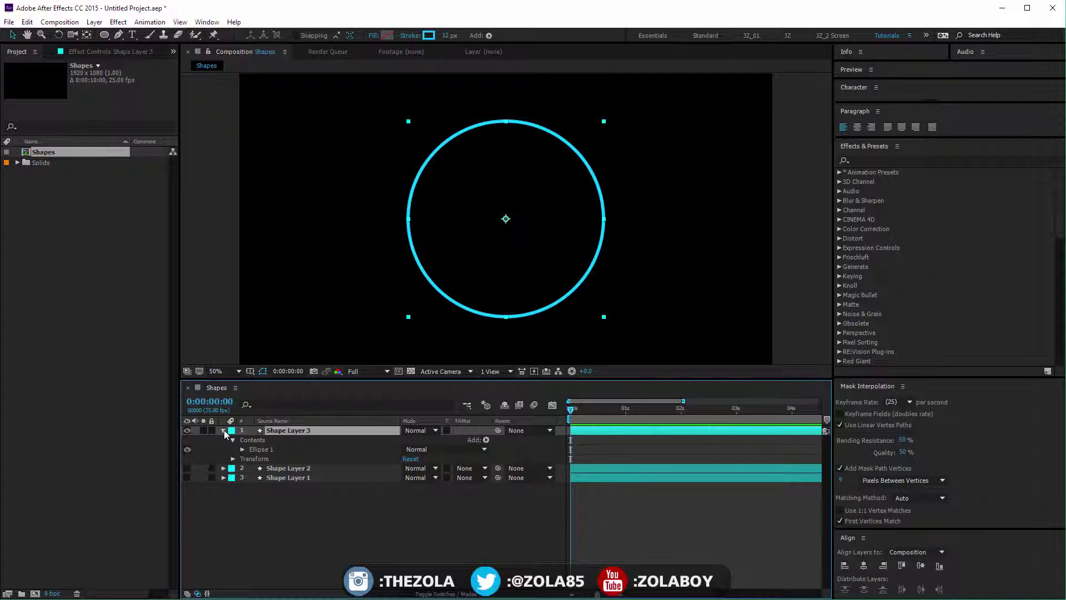
left_click(246, 450)
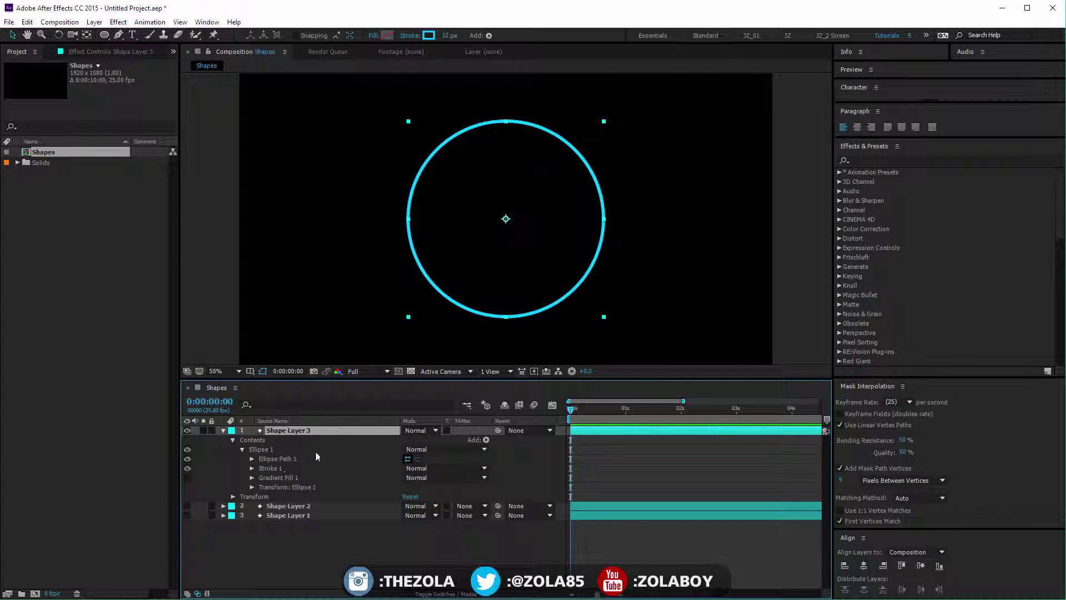
left_click(276, 460)
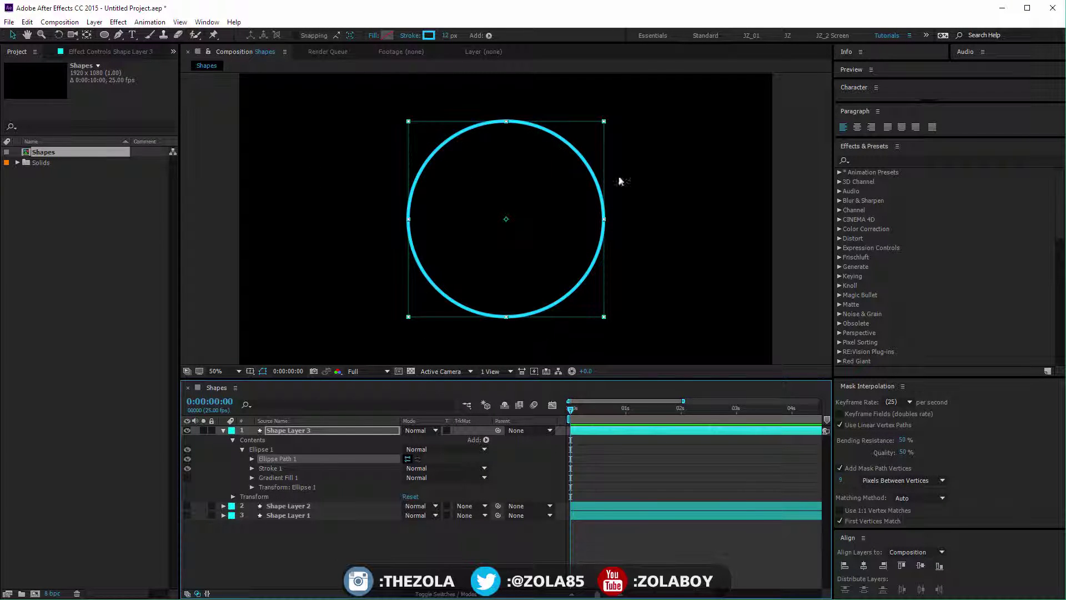
left_click(252, 458)
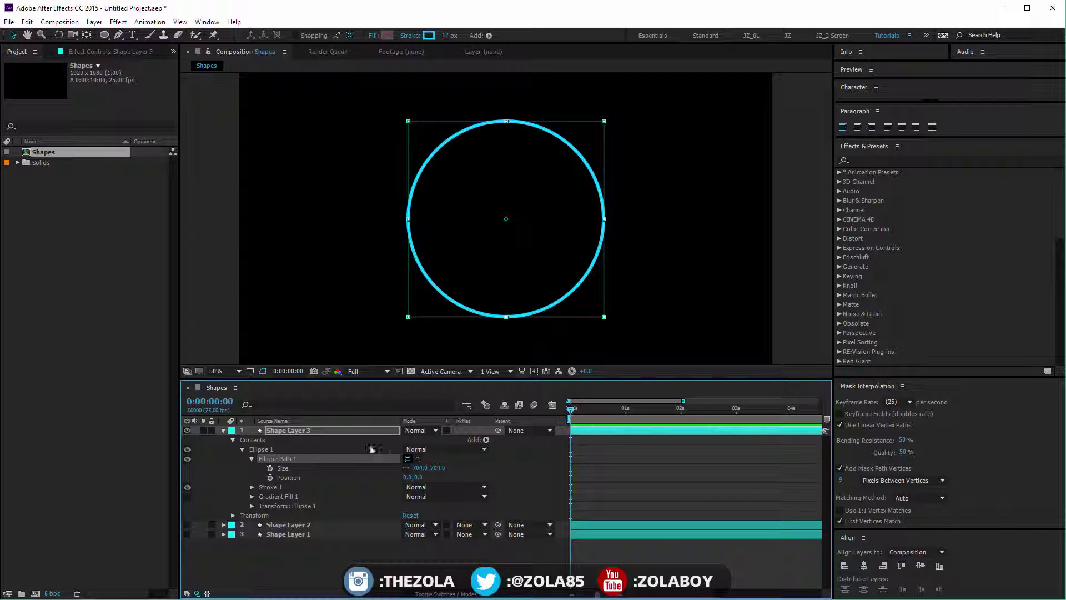
right_click(339, 460)
left_click(513, 473)
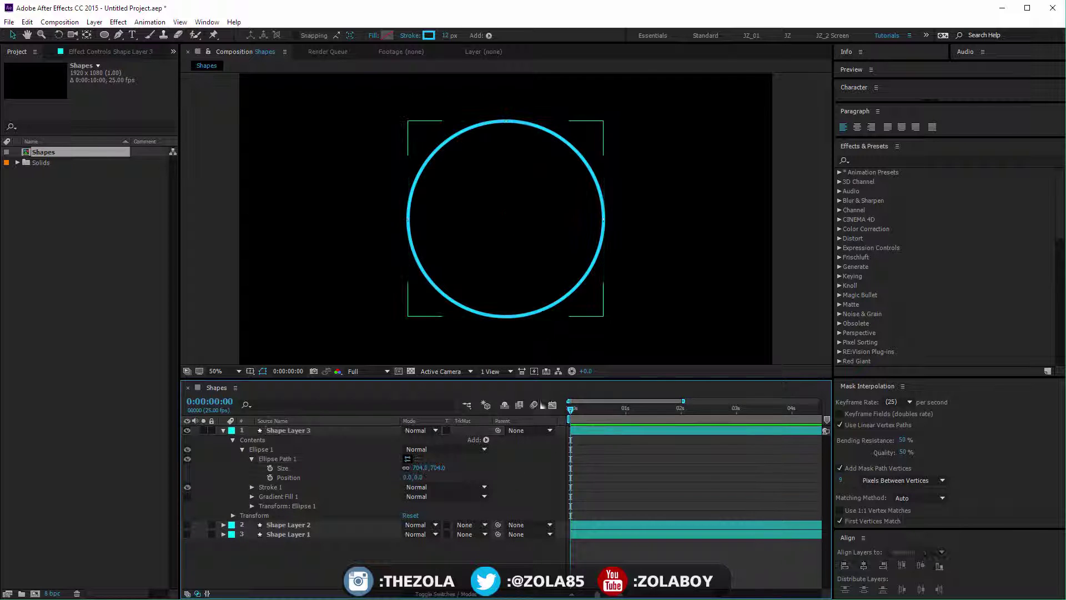
Try to reshape the parametric circle by moving its upper and right-hand edge points with the Selection tool.
left_click(604, 213)
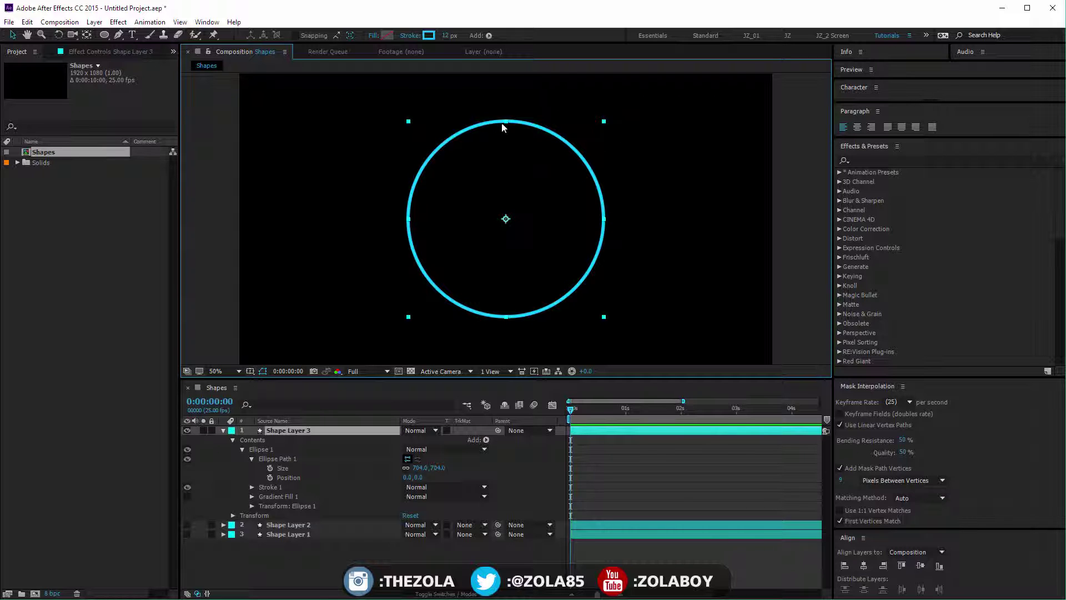
left_click_drag(507, 125, 506, 175)
left_click_drag(606, 220, 656, 270)
Convert Ellipse Path 1 to a Bezier path, slightly adjust the circle's width and activate the Pen tool.
right_click(286, 459)
left_click(338, 466)
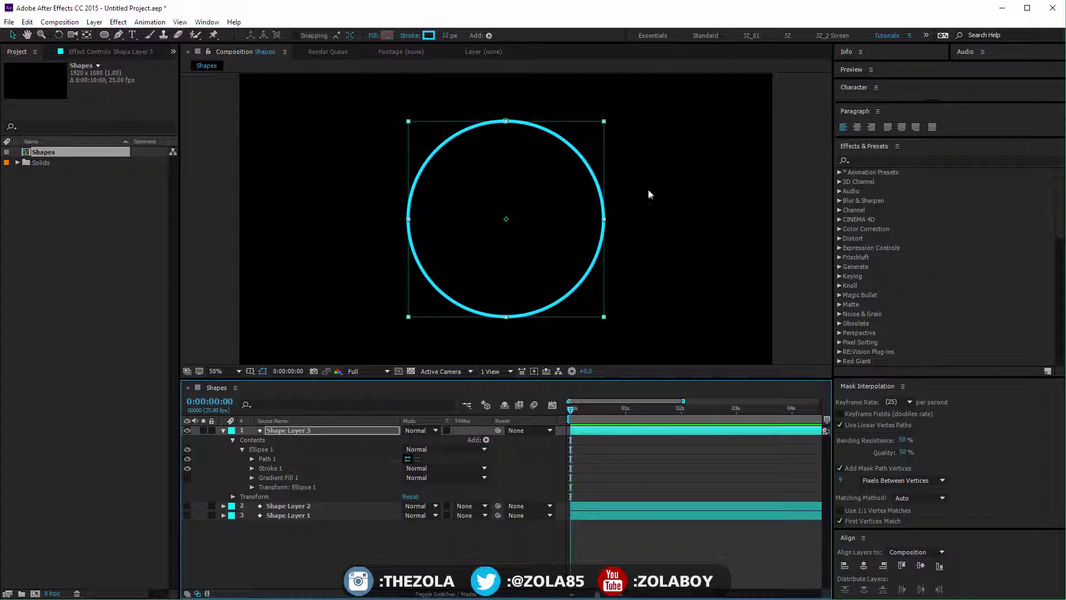
left_click(608, 225)
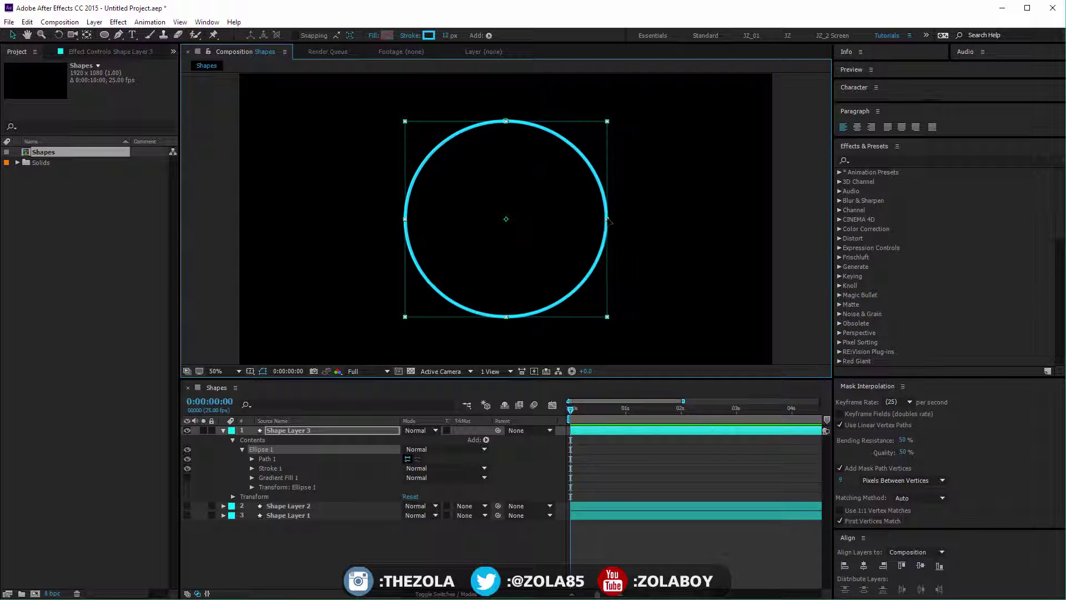
key("g")
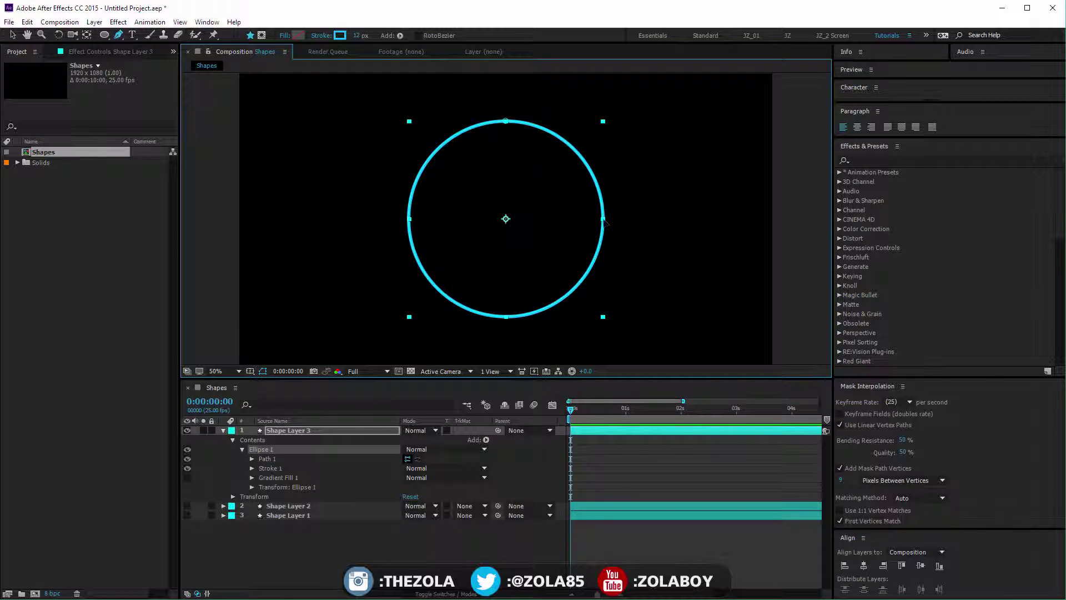
Reshape the Bezier circle by pulling its right vertex outward, tilting that vertex's tangent handle and moving the left vertex out and up.
left_click(603, 220)
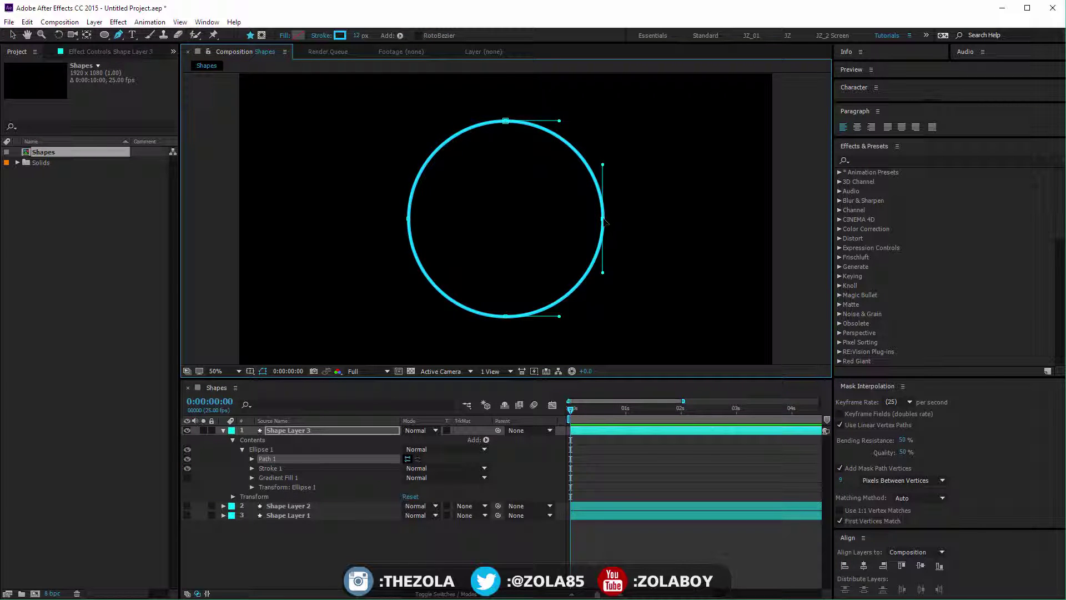
left_click_drag(609, 223, 672, 218)
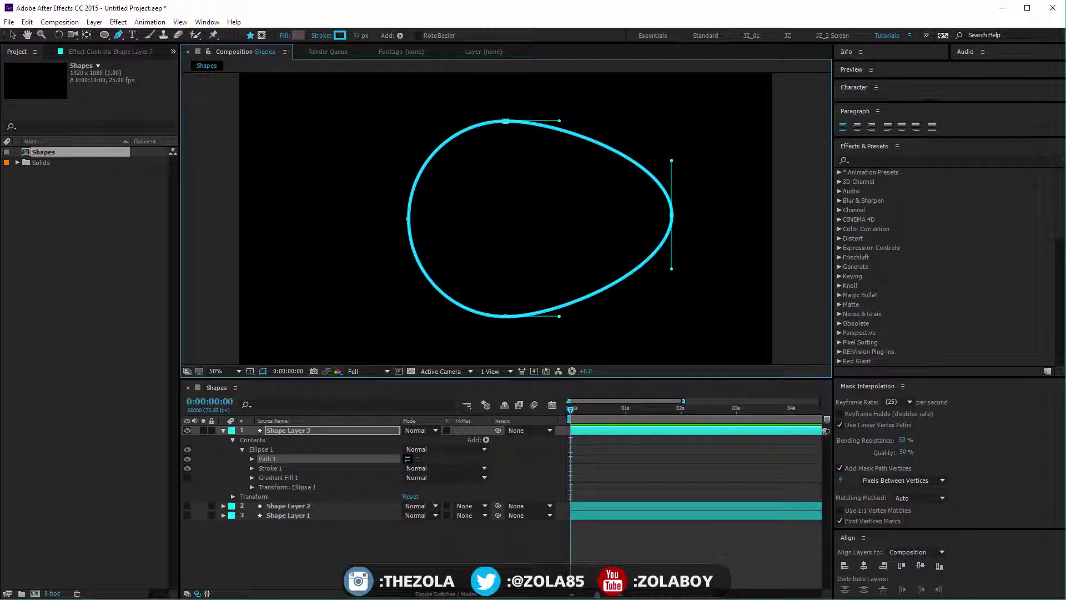
left_click_drag(672, 273, 741, 295)
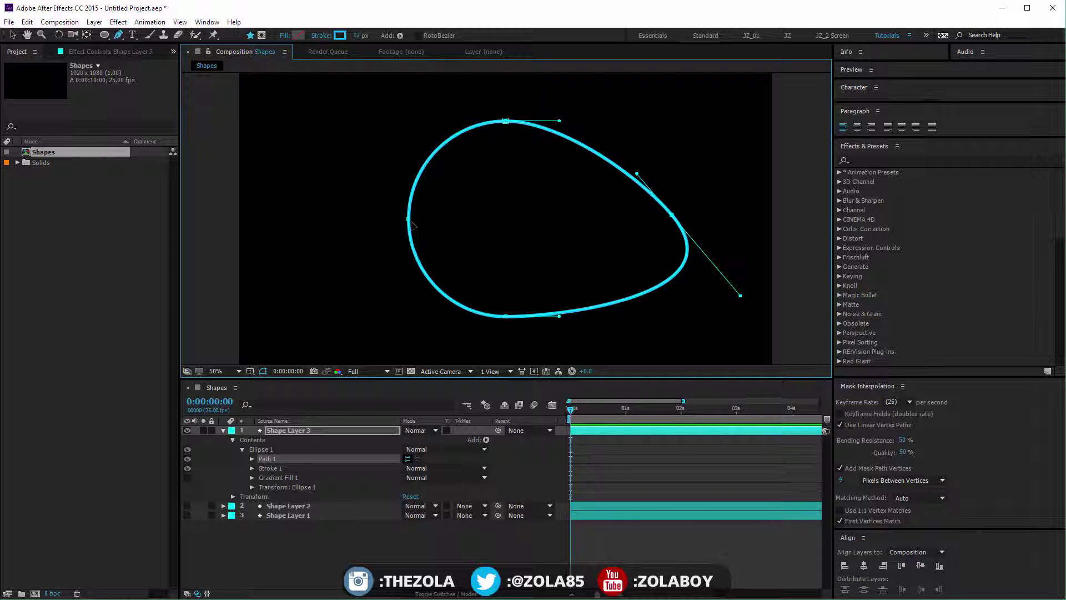
left_click_drag(411, 223, 315, 169)
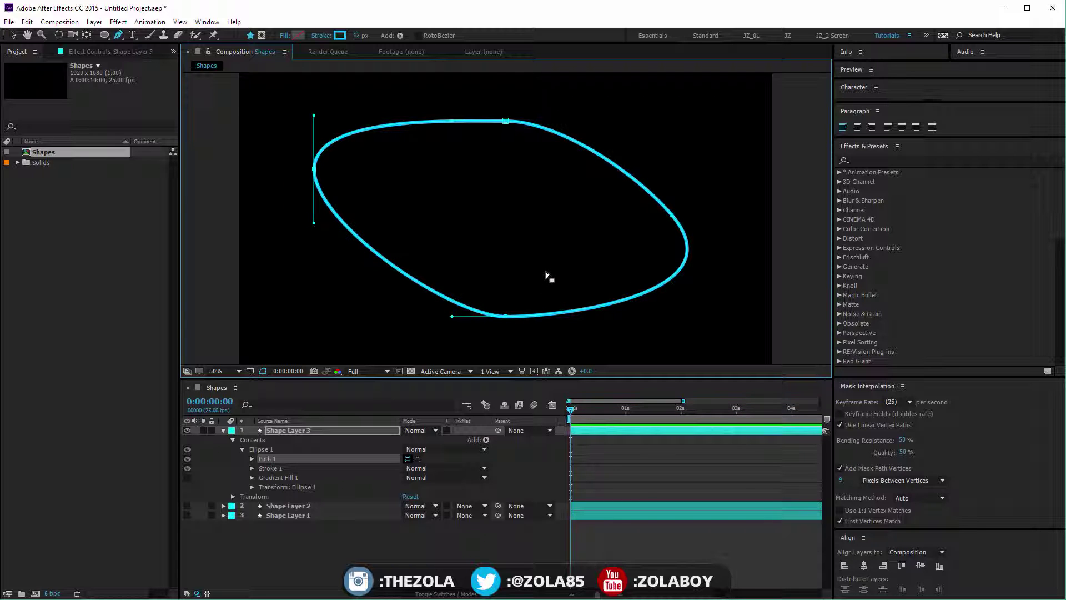
Undo the vertex edits, the width change and the conversion to a Bezier path.
key("ctrl+z")
key("ctrl+z")
key("ctrl+z")
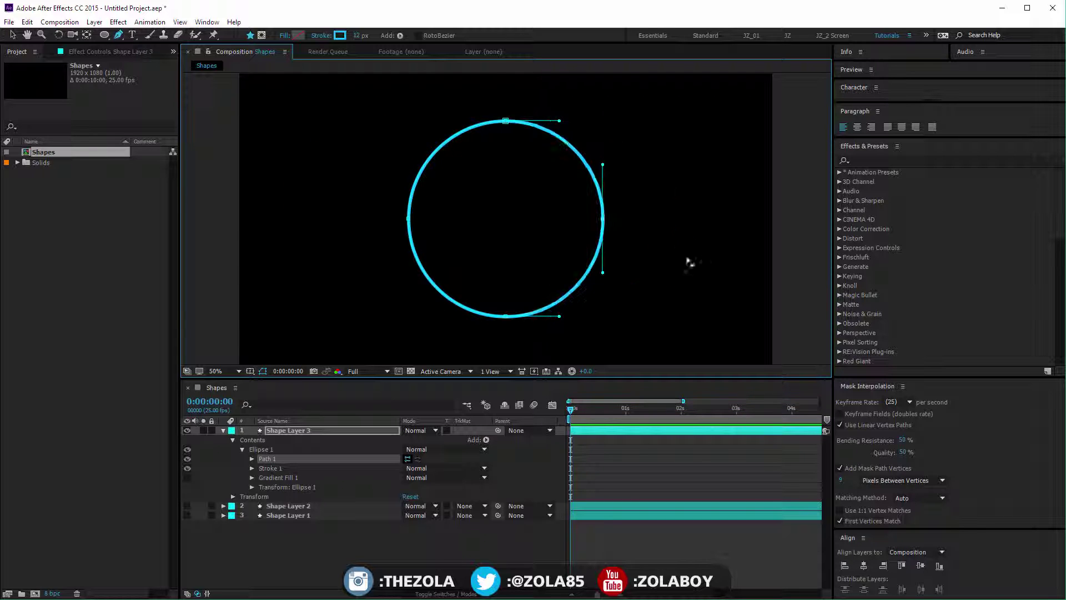
key("ctrl+z")
key("ctrl+z")
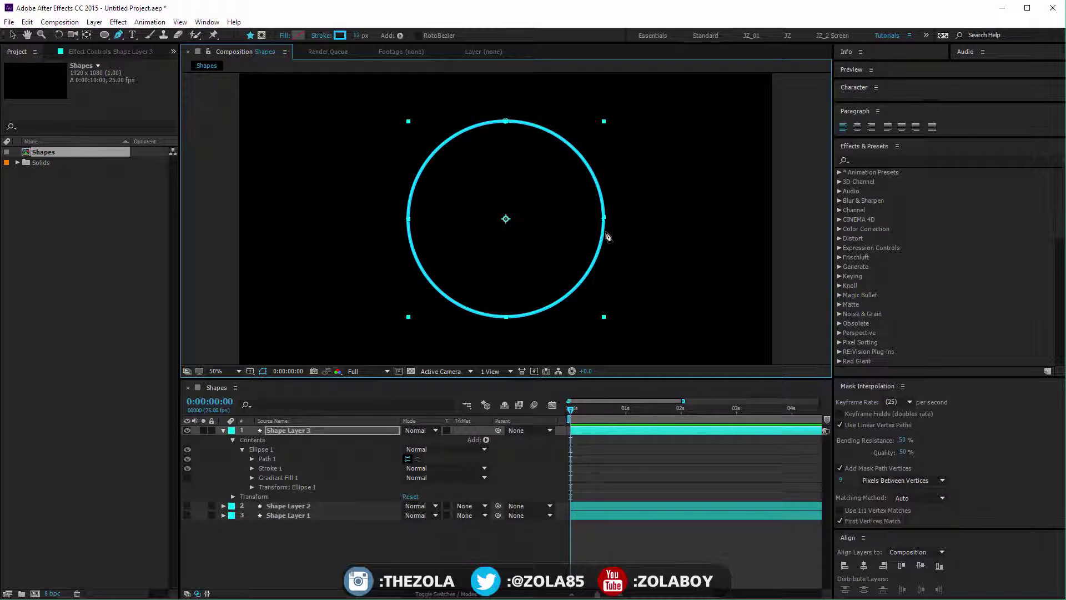
key("ctrl+z")
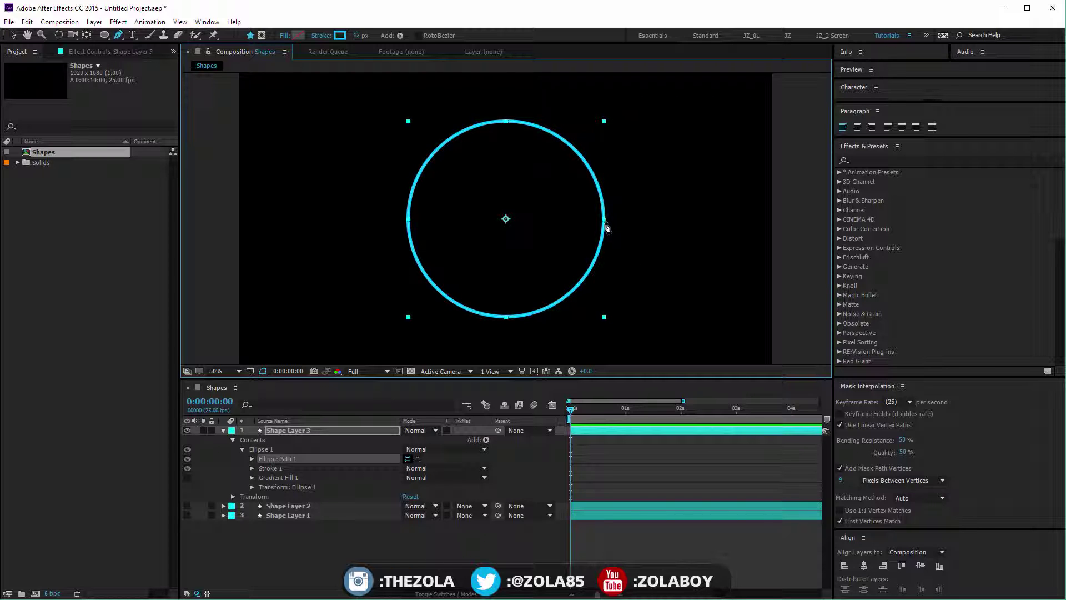
Examine Ellipse Path 1's size and position, the available shape tools and the option to convert it to a Bezier path.
left_click(252, 459)
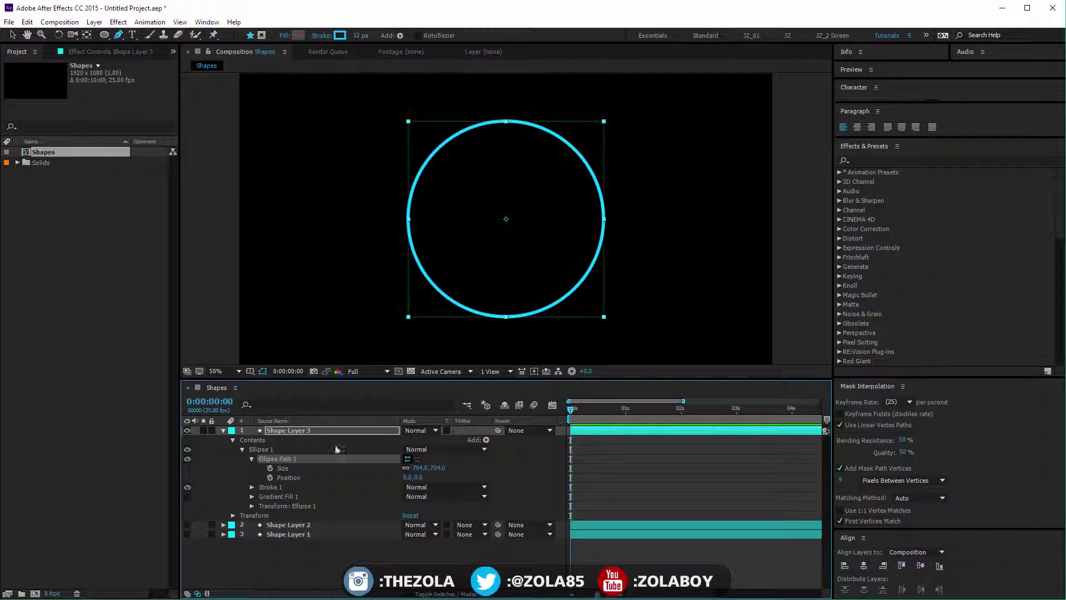
left_click(104, 34)
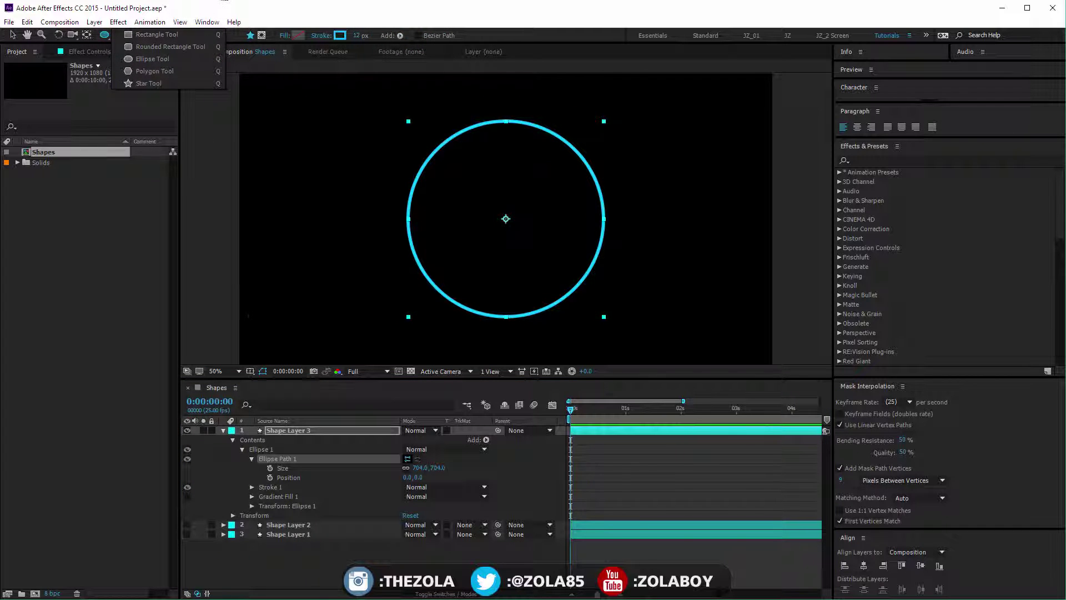
left_click(287, 458)
right_click(287, 459)
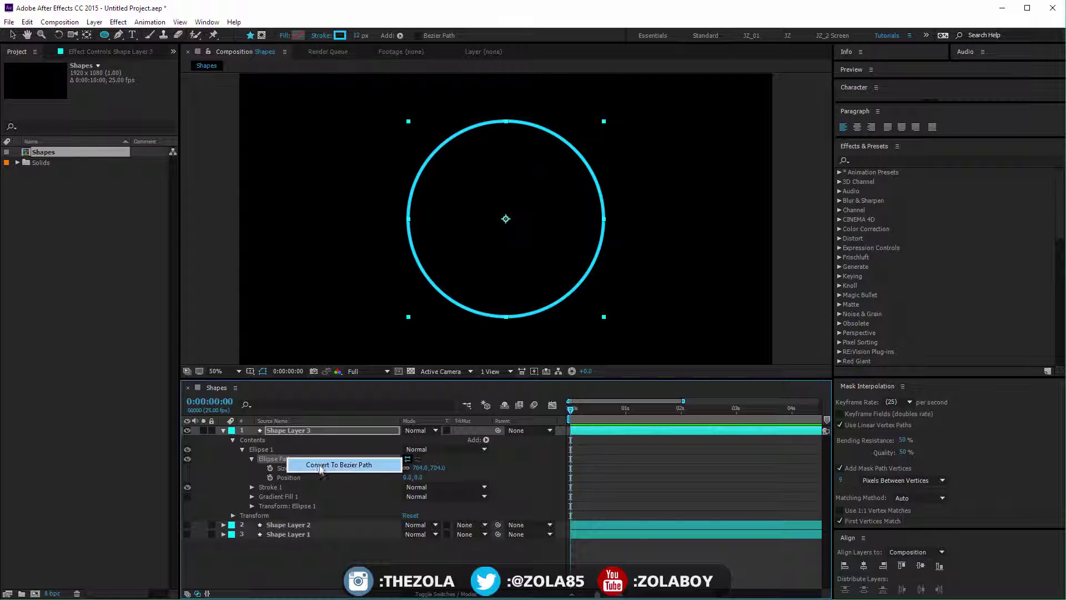
left_click(491, 461)
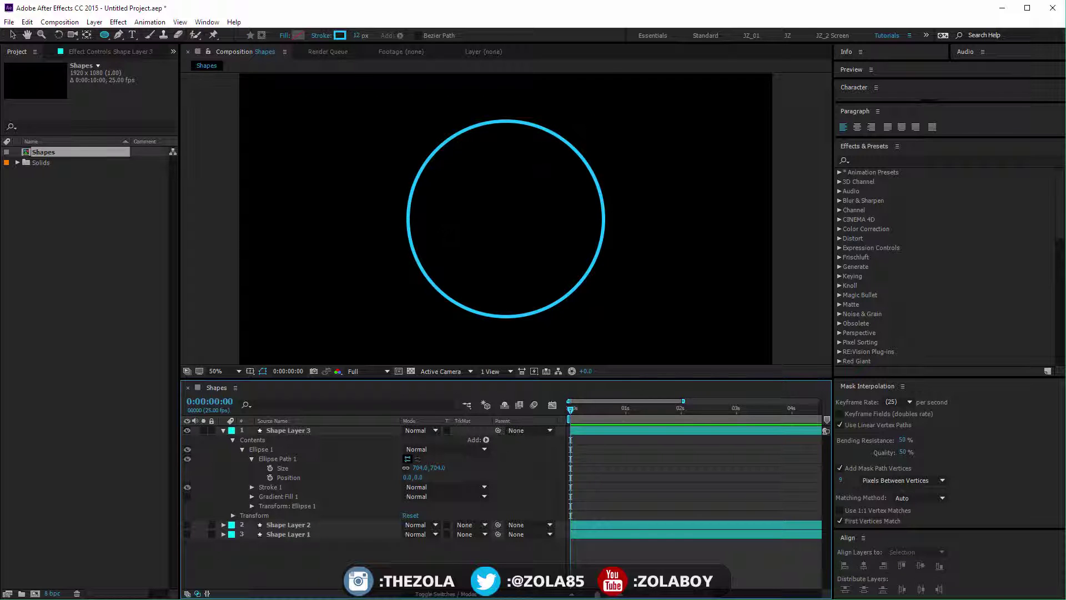
Try to move the left point of the parametric ellipse with the Selection and Pen tools, undoing each change.
left_click(263, 460)
left_click(279, 431)
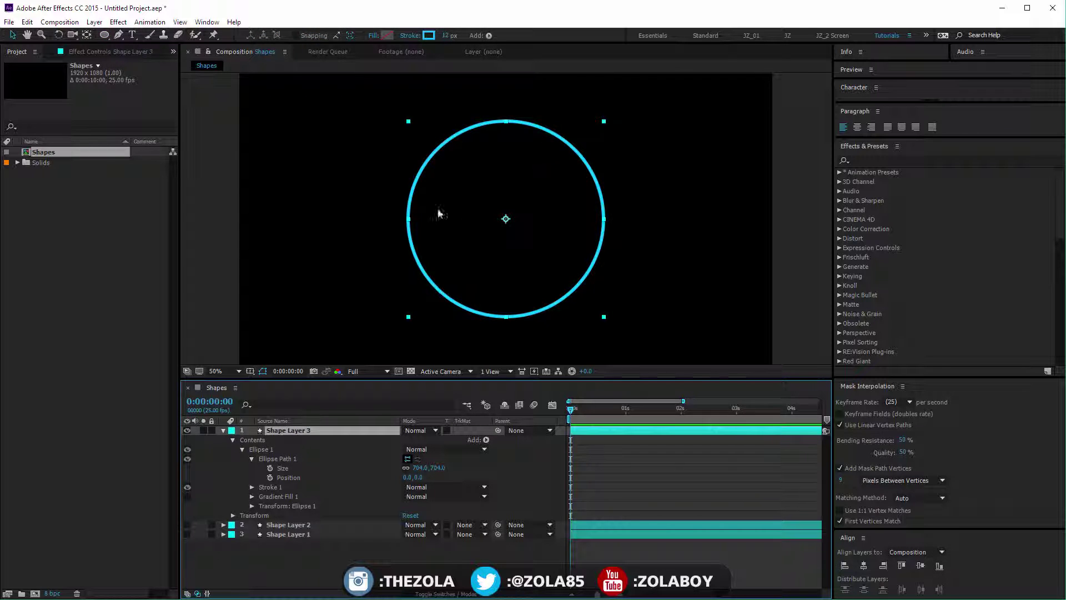
mouse_move(409, 222)
left_mouse_down()
mouse_move(452, 219)
mouse_move(440, 198)
mouse_move(410, 195)
mouse_move(424, 219)
left_mouse_up()
key("ctrl+z")
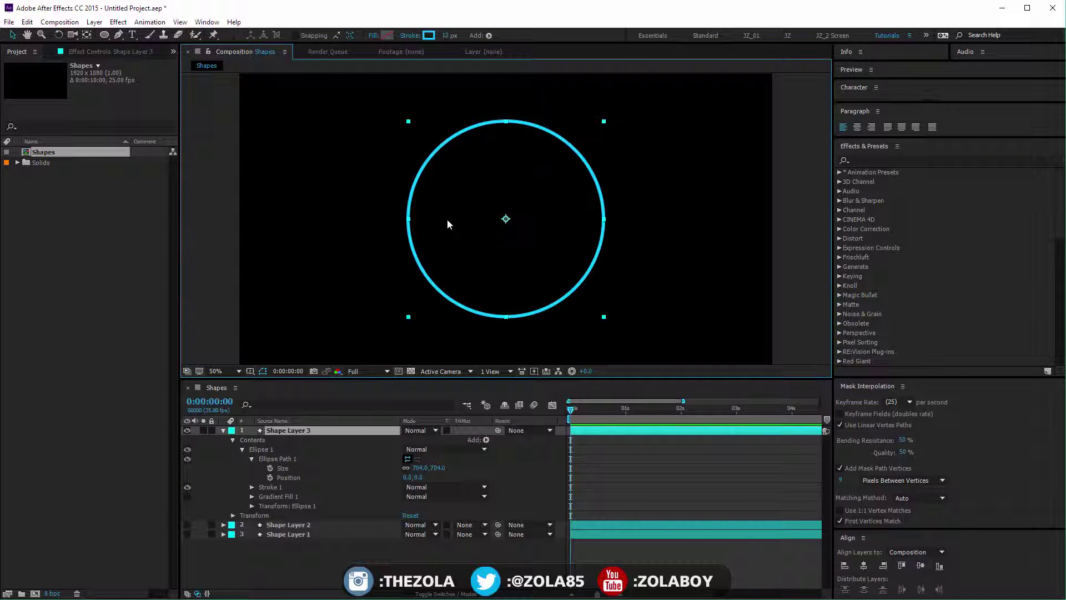
key("g")
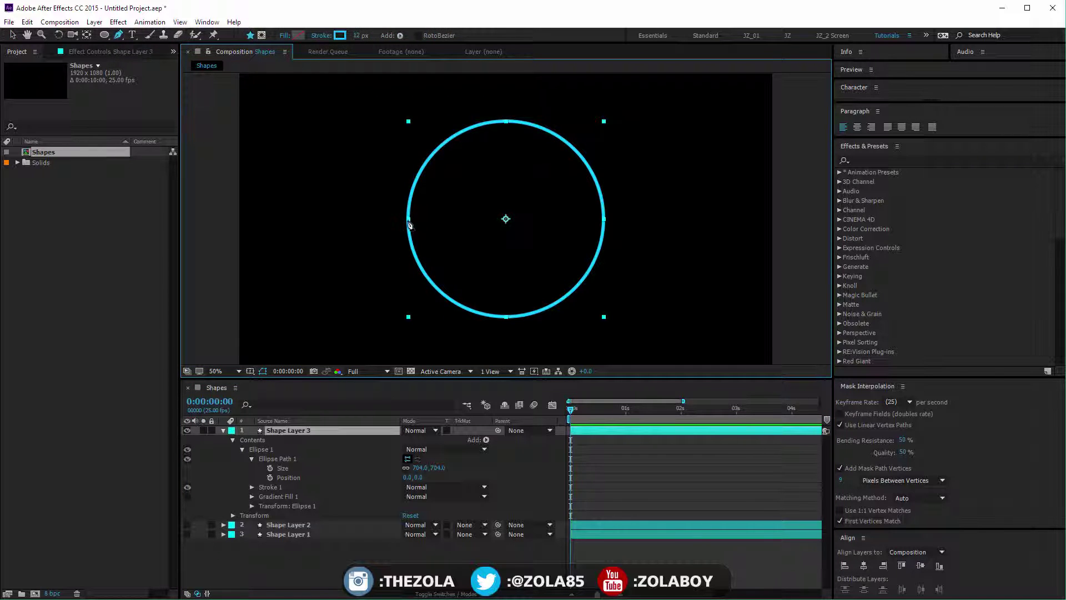
key("v")
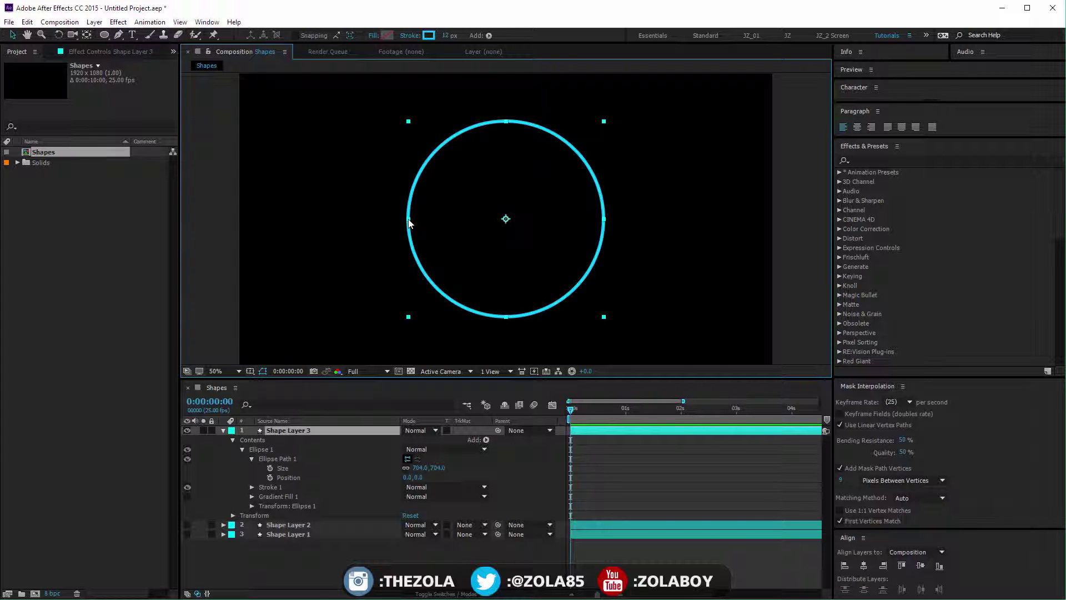
key("g")
left_click(409, 224)
key("ctrl+z")
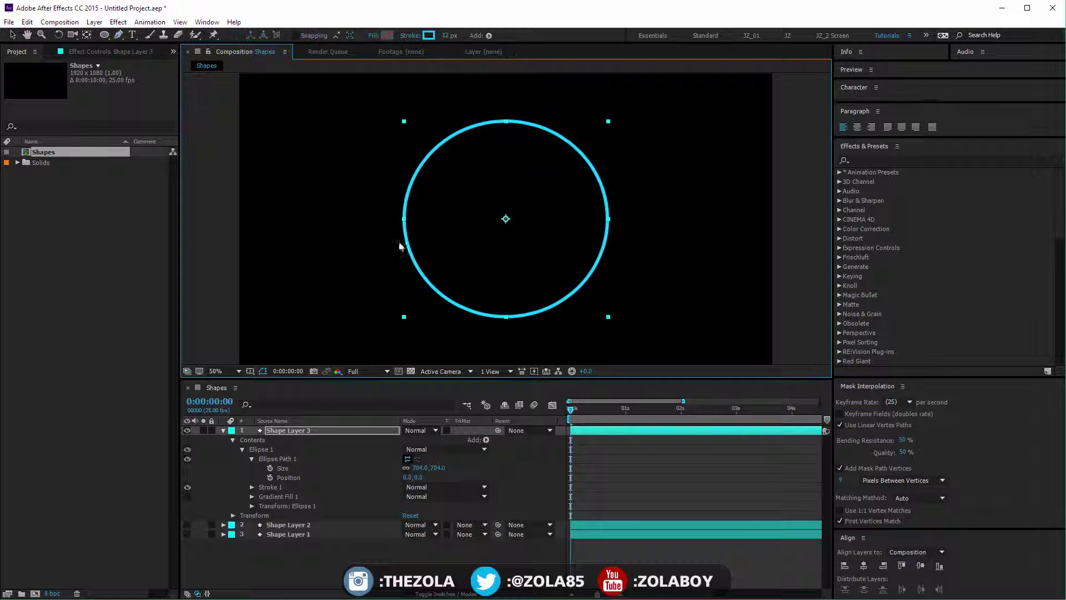
Convert Ellipse Path 1 to a Bezier path and activate the Pen tool.
key("v")
right_click(297, 459)
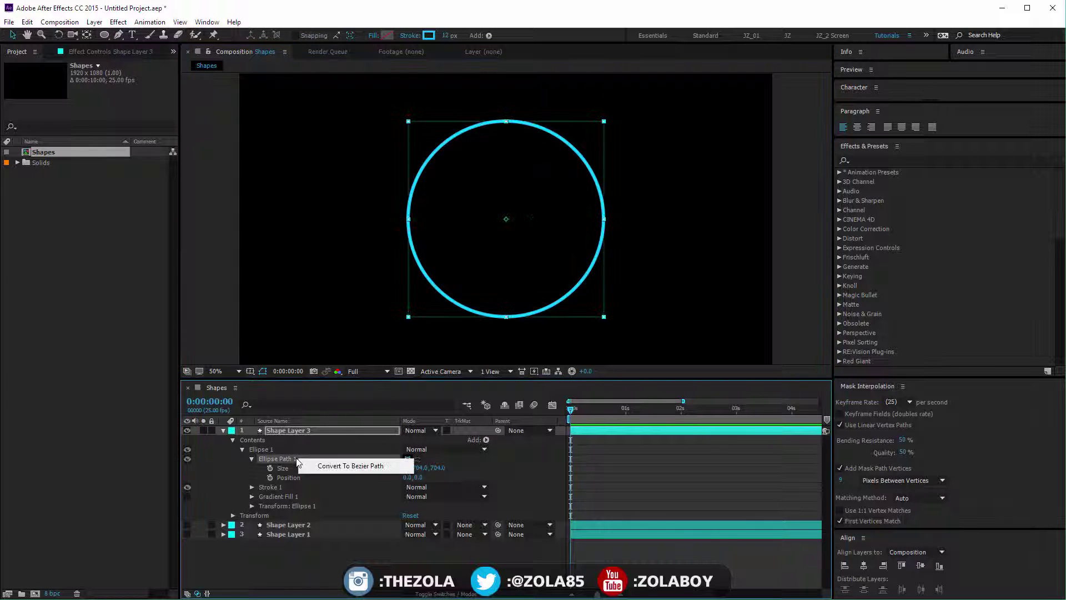
left_click(342, 467)
key("g")
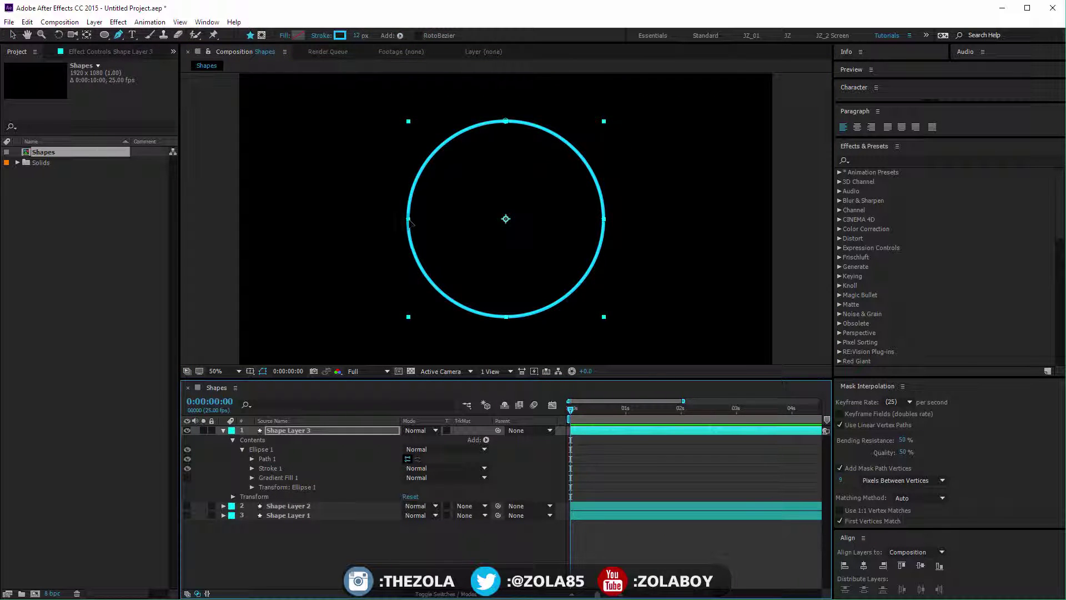
Pull the Bezier circle's left vertex outward and its bottom vertex upward, and undo both vertex edits.
mouse_move(409, 220)
left_mouse_down()
mouse_move(367, 244)
mouse_move(410, 231)
mouse_move(393, 232)
left_mouse_up()
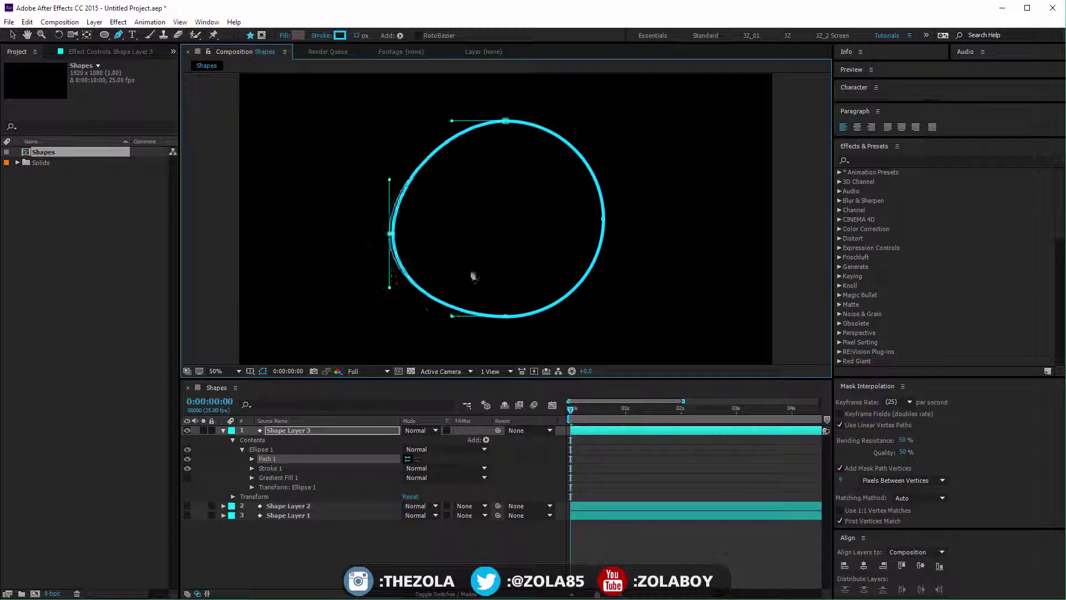
left_click_drag(505, 316, 504, 268)
key("ctrl+z")
key("ctrl+z")
key("ctrl+z")
key("ctrl+z")
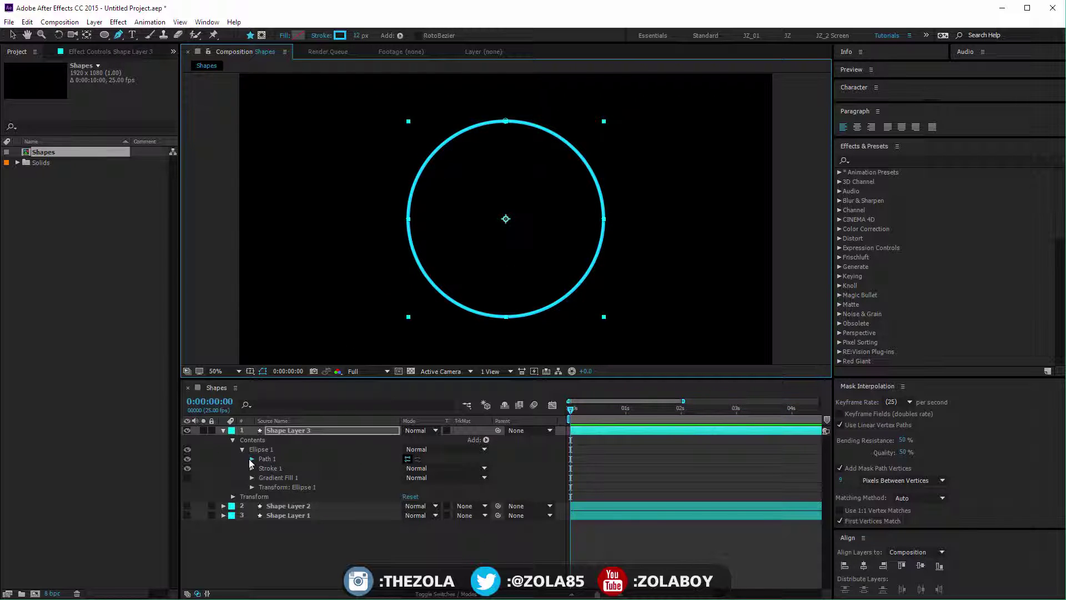
Examine the properties of Path 1, its context options and the settings of Stroke 1.
left_click(252, 459)
right_click(269, 461)
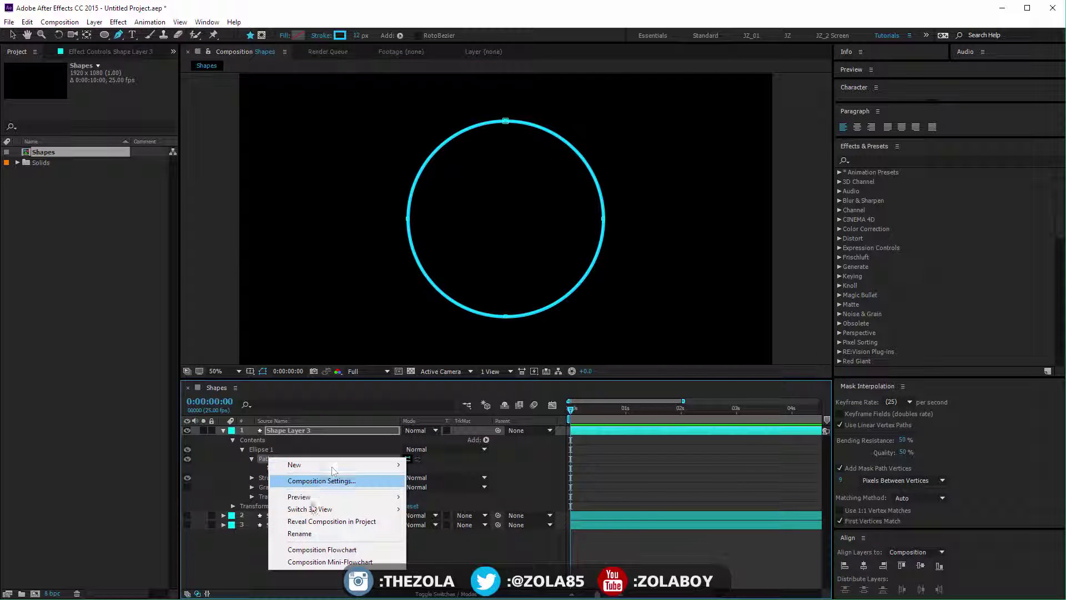
left_click(252, 459)
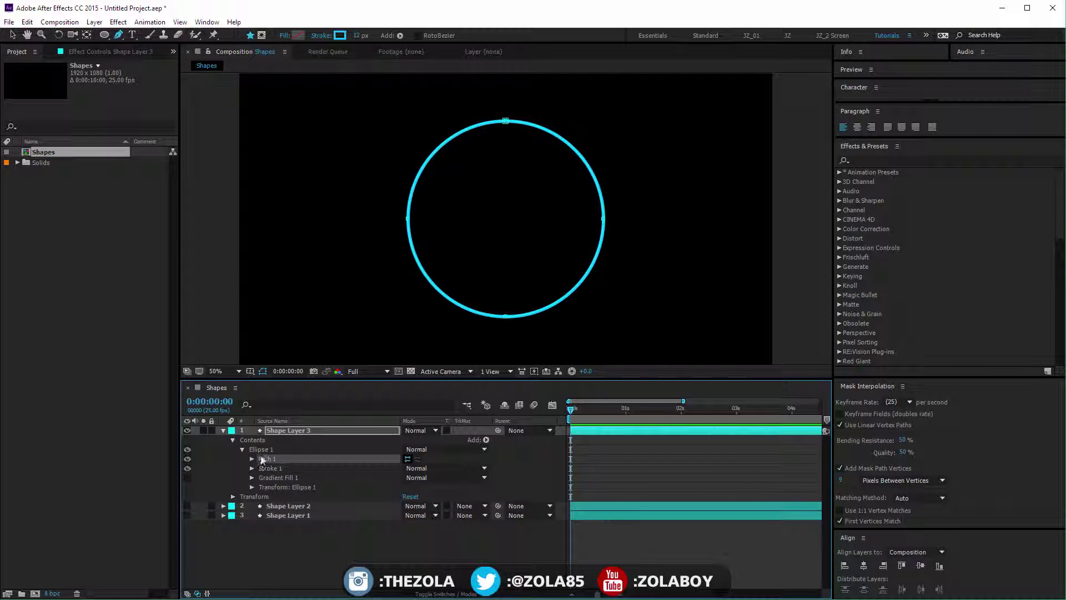
key("v")
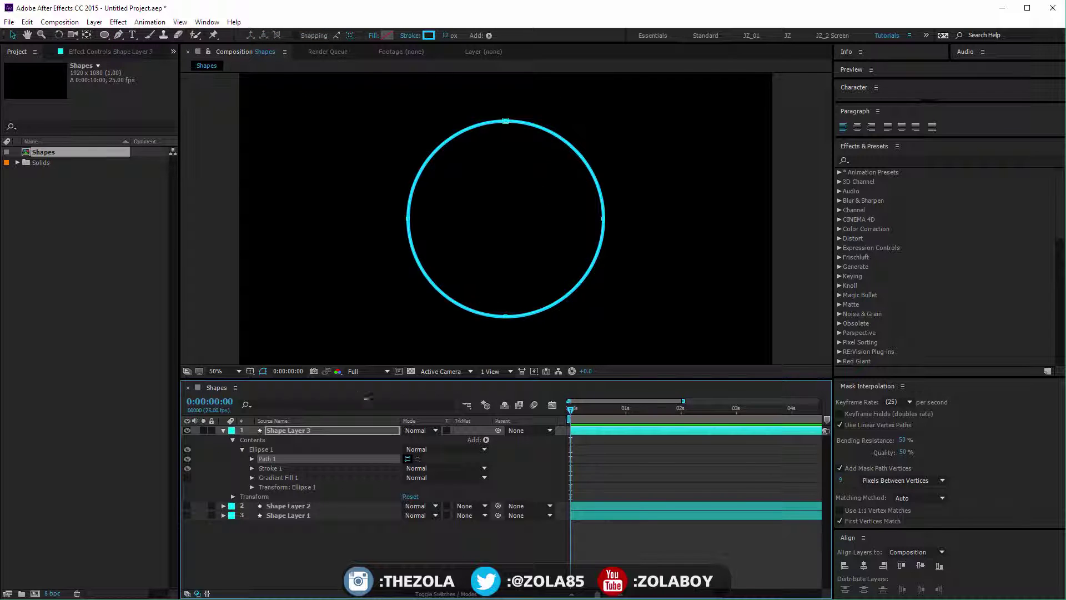
left_click(270, 469)
left_click(252, 469)
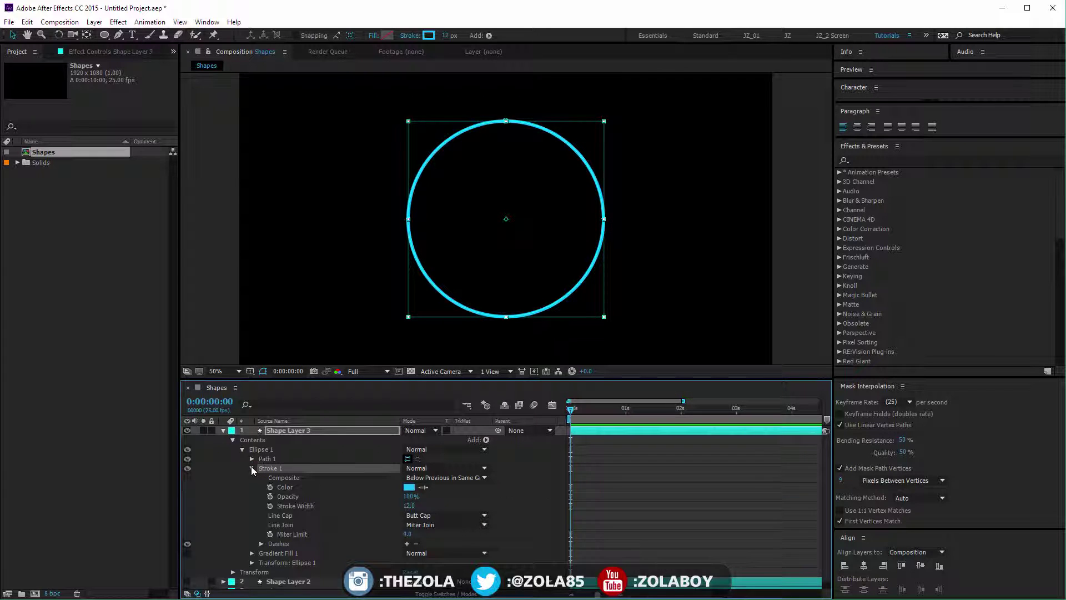
left_click(252, 468)
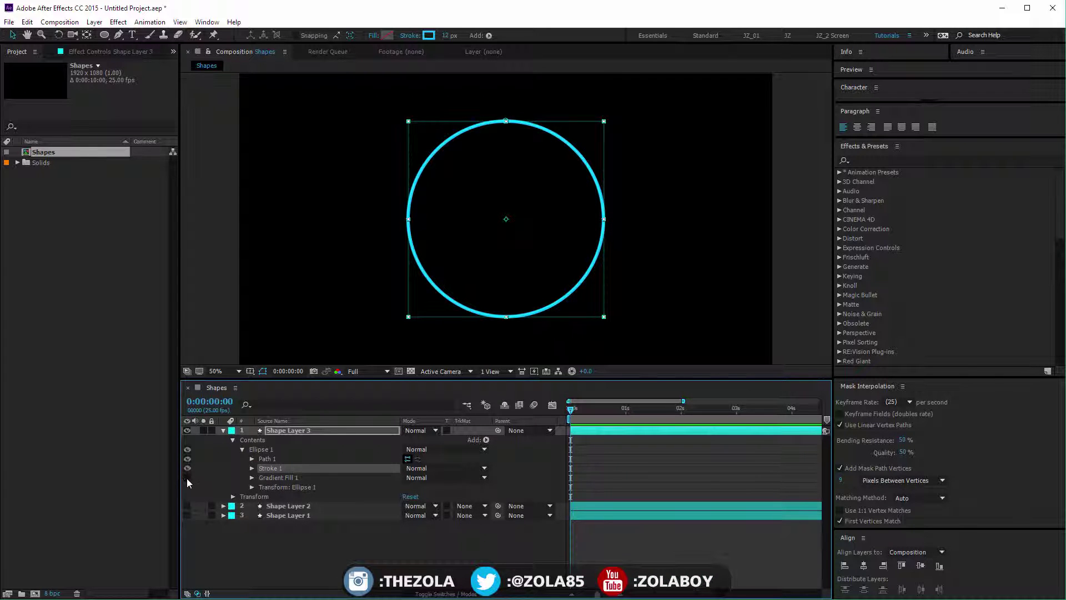
Add a second stroke to Ellipse 1, and make Stroke 1 a slightly deeper blue with a width of 54.
left_click(486, 440)
left_click(537, 526)
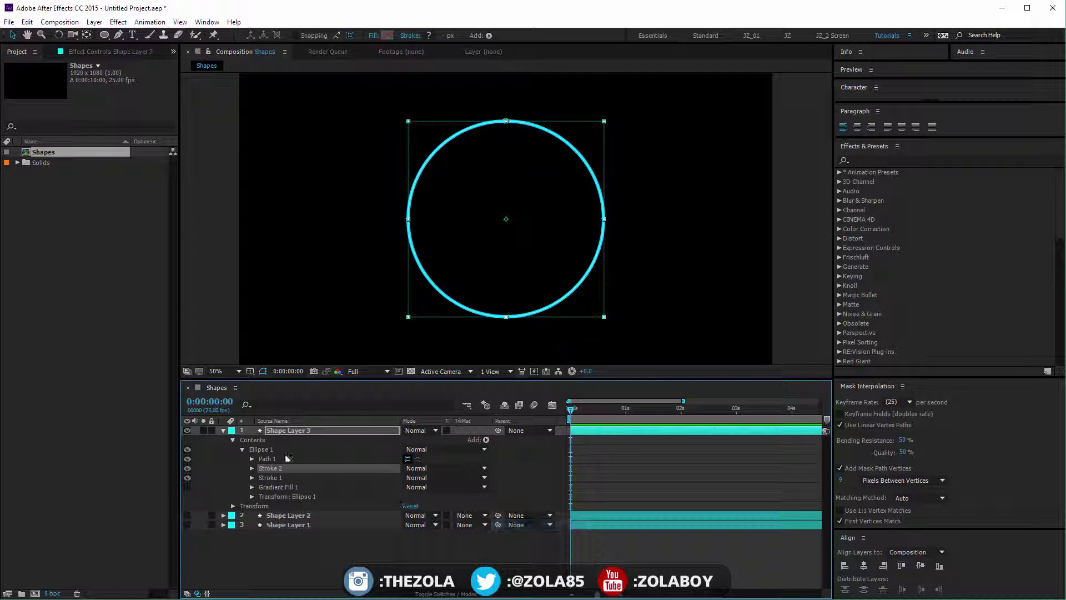
left_click(252, 478)
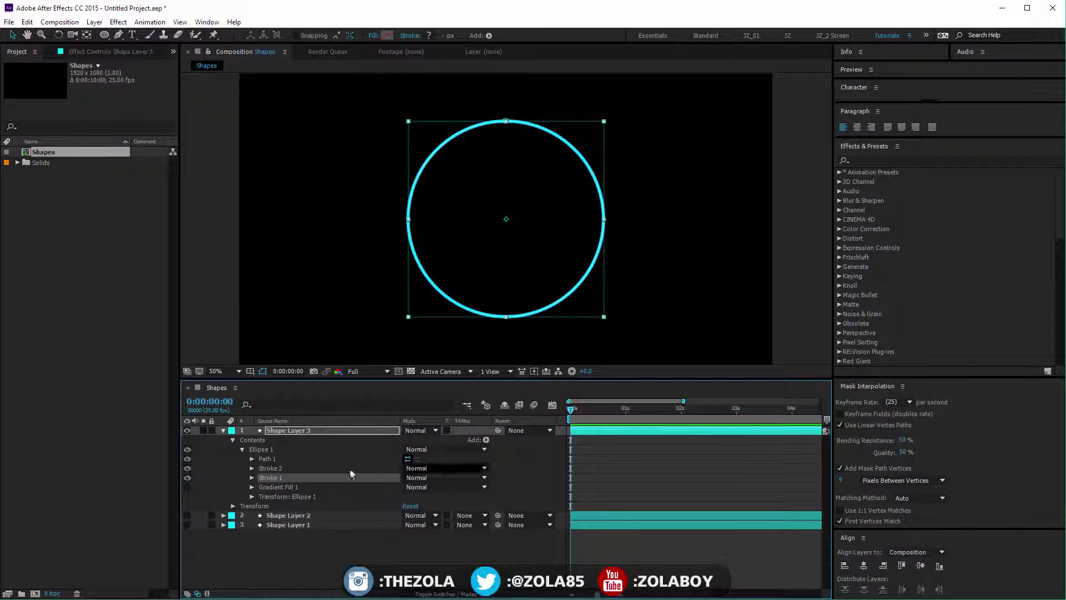
left_click(252, 477)
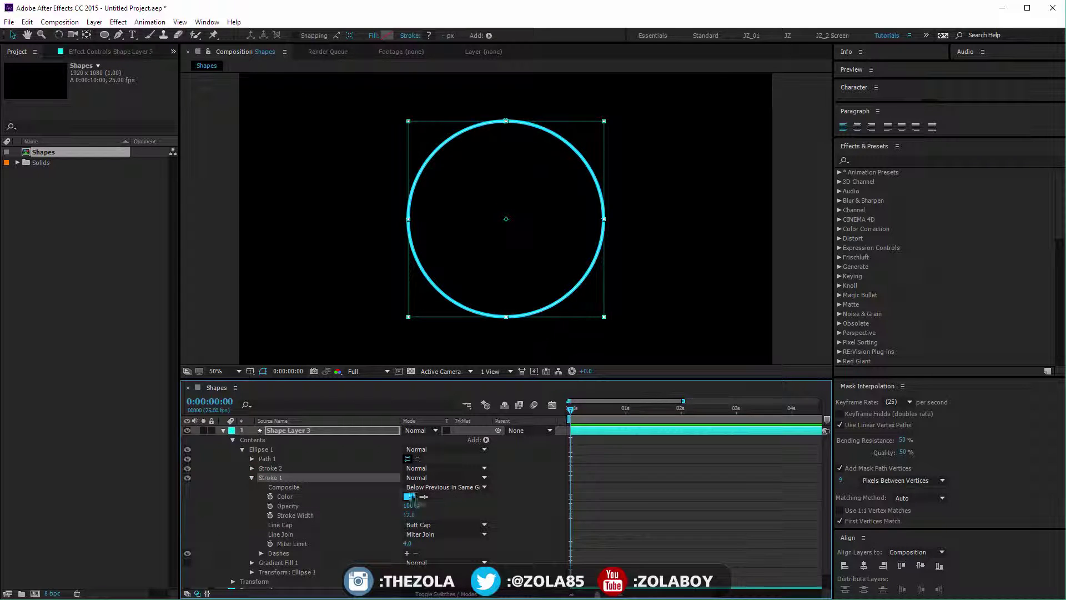
left_click(414, 497)
left_click_drag(410, 516, 444, 516)
Inspect Stroke 2's properties and its color without changing them.
left_click(253, 469)
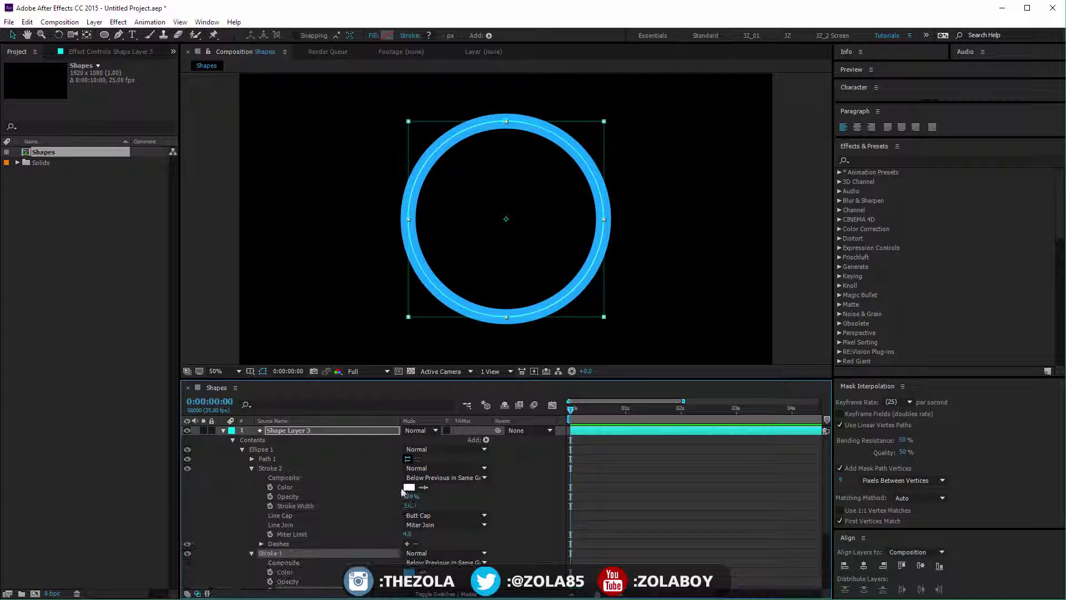
left_click(409, 488)
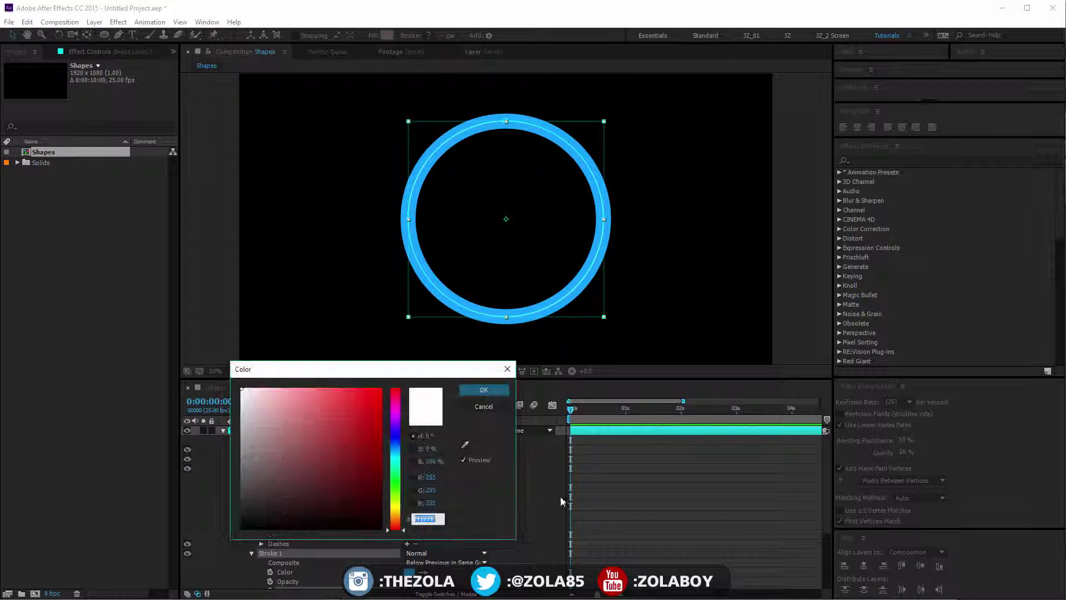
left_click(494, 407)
left_click(288, 497)
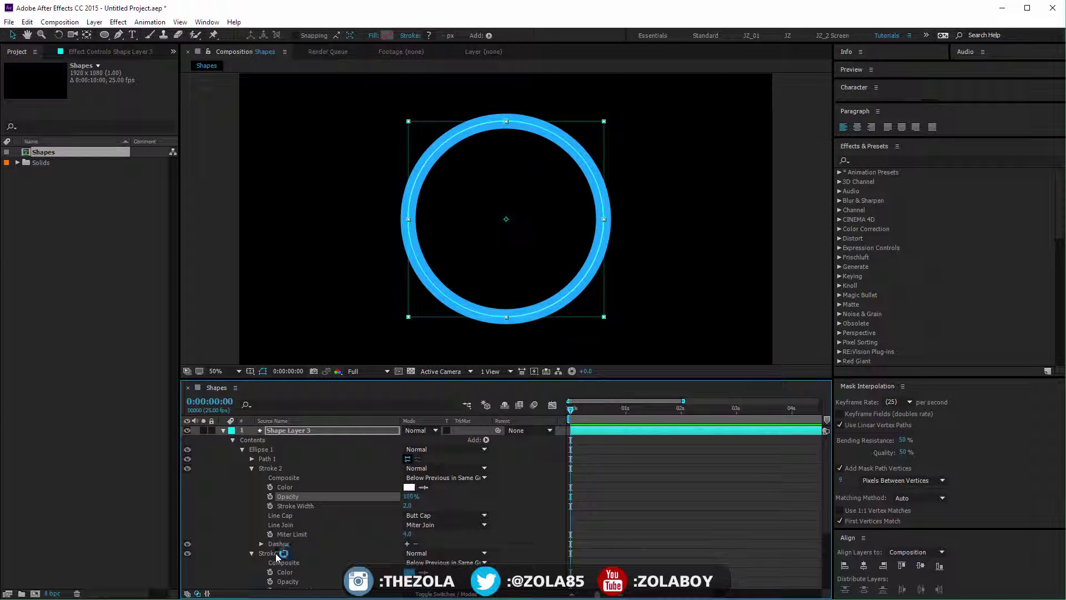
Move Stroke 1 above Stroke 2 to compare the stacking, and return it below Stroke 2.
left_click(253, 468)
left_click_drag(273, 481, 284, 471)
left_click(561, 505)
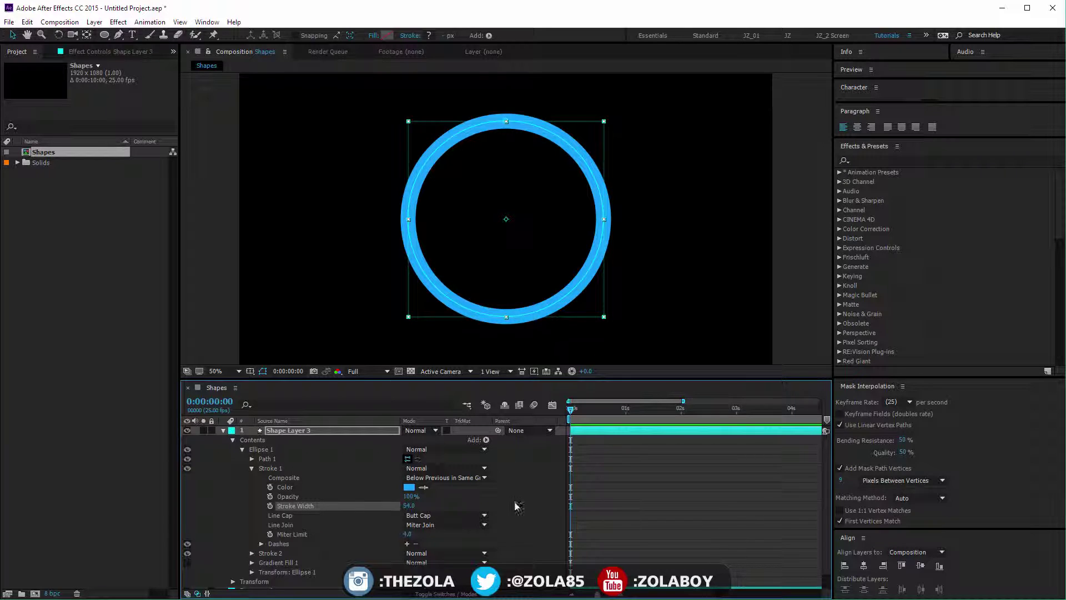
left_click(552, 500)
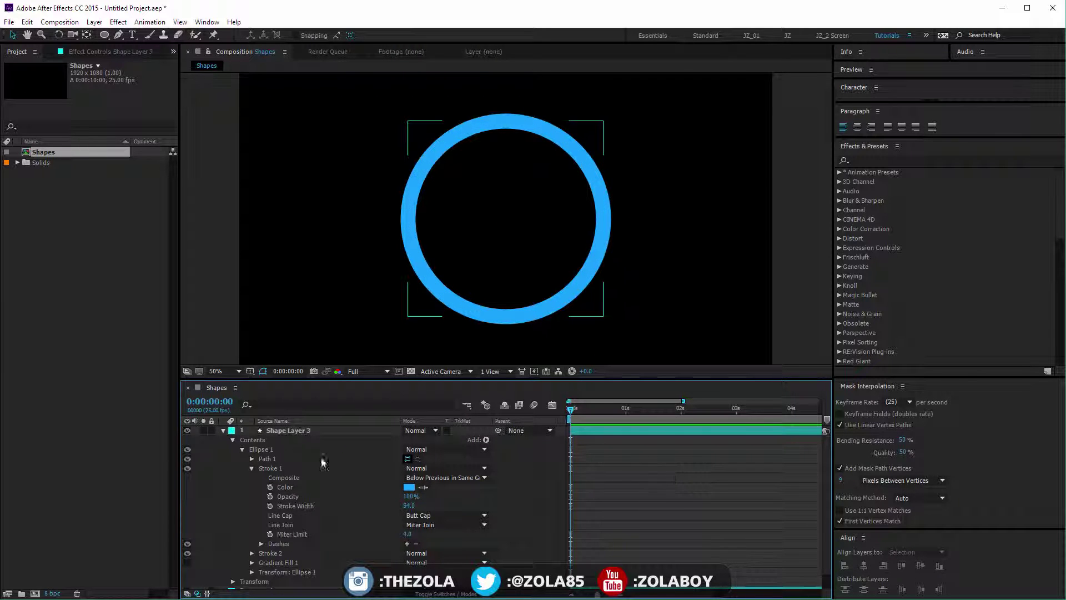
left_click_drag(270, 469, 278, 555)
left_click(686, 484)
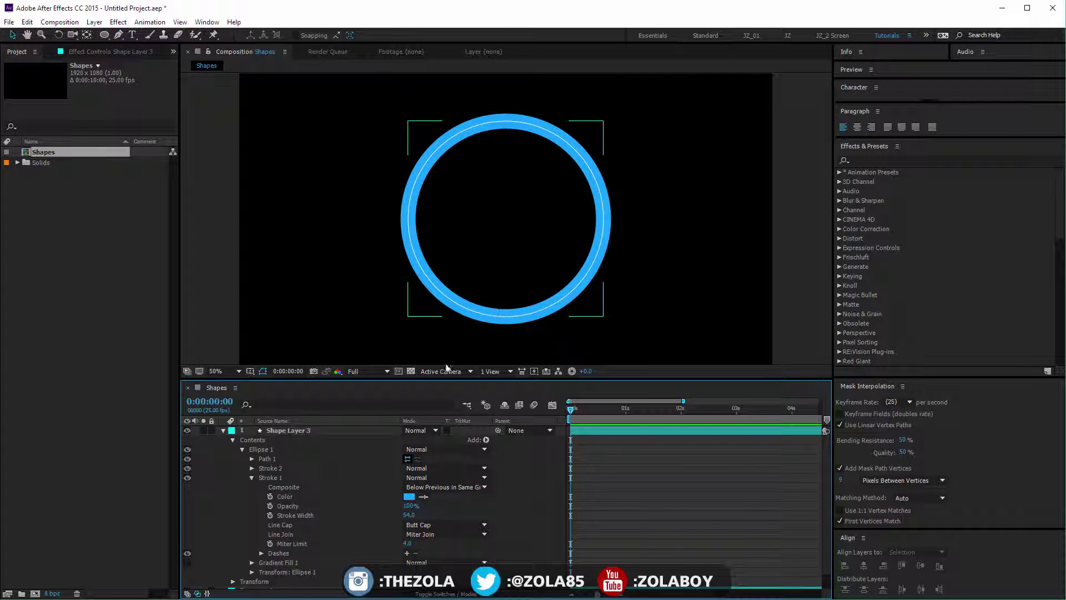
Increase Stroke 2's width to 24.
left_click(252, 468)
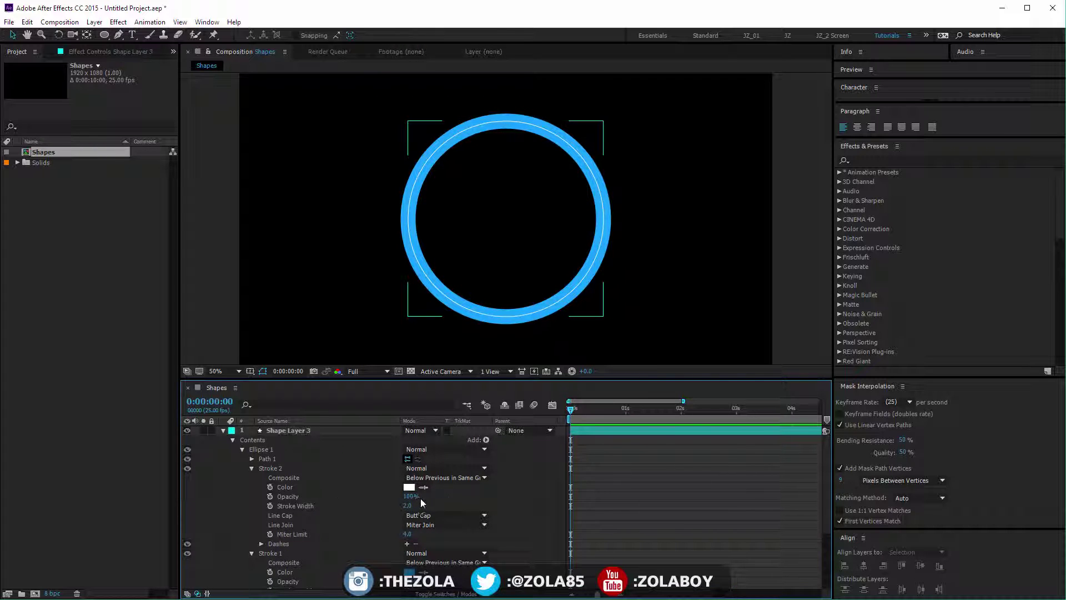
left_click_drag(407, 505, 544, 500)
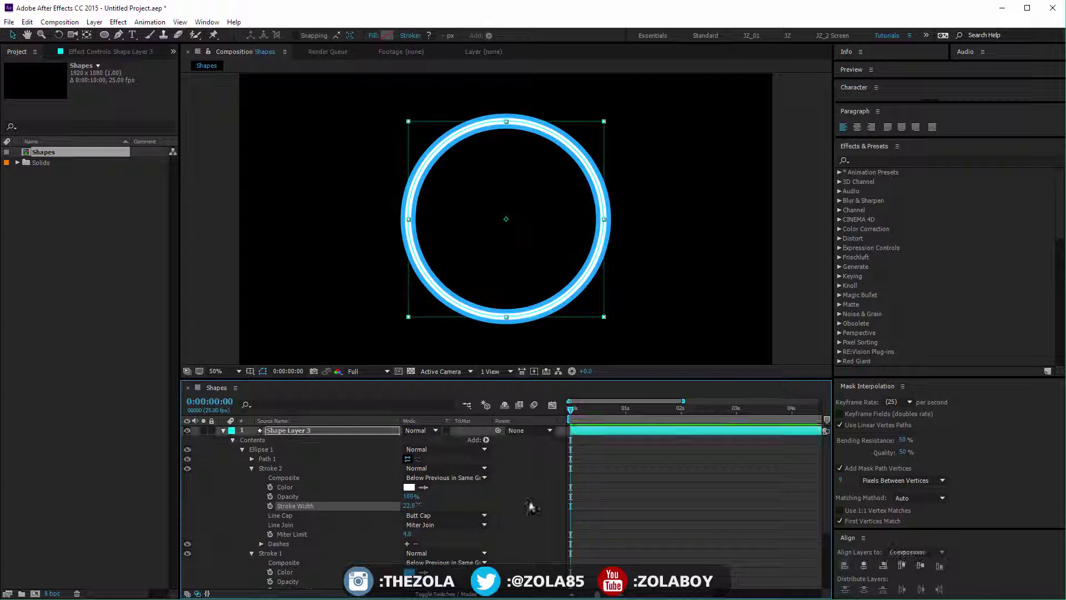
left_click(544, 500)
left_click(572, 487)
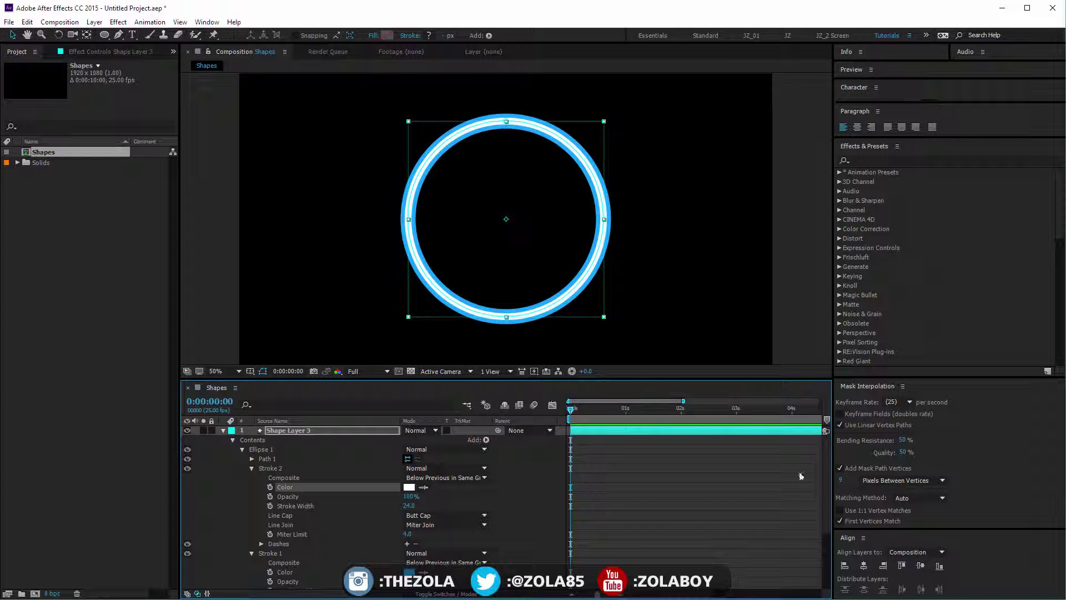
Try reshaping Path 1 at the circle's lower left, undo the edit and deselect the layer.
left_click(252, 469)
left_click(253, 459)
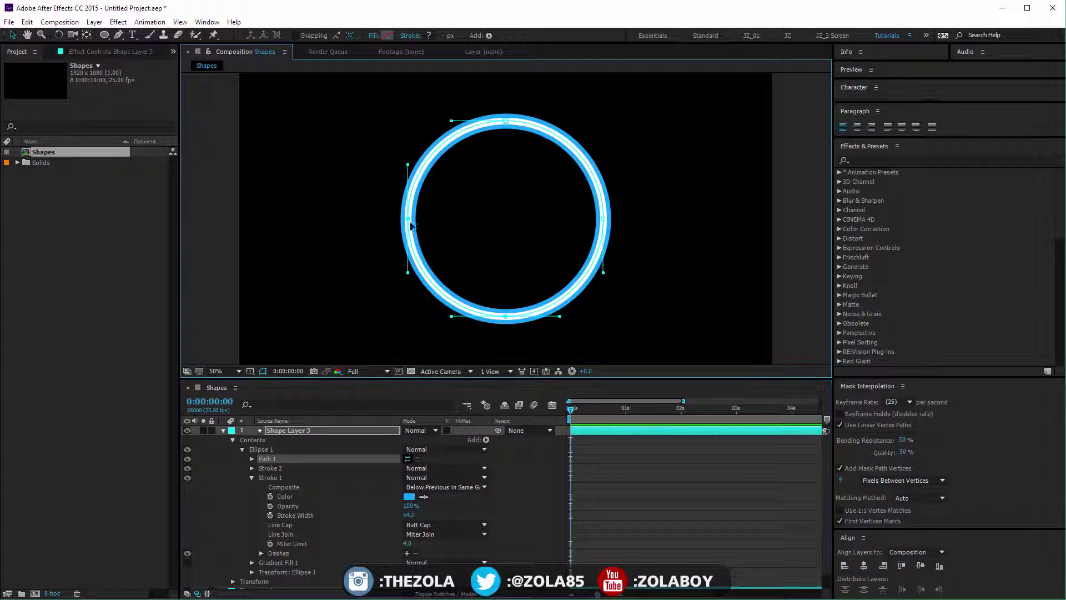
left_click_drag(418, 266, 443, 293)
key("ctrl+z")
key("ctrl+z")
left_click(528, 491)
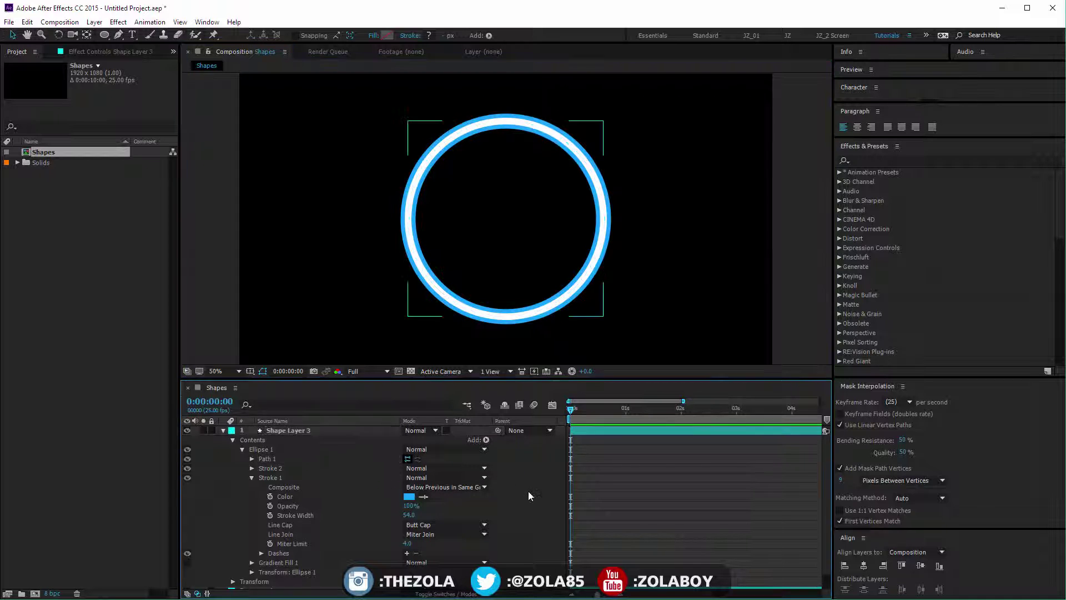
Add a gradient fill to Ellipse 1, running from about (-252, 234) at lower left to about (278, -200) at upper right.
left_click(485, 441)
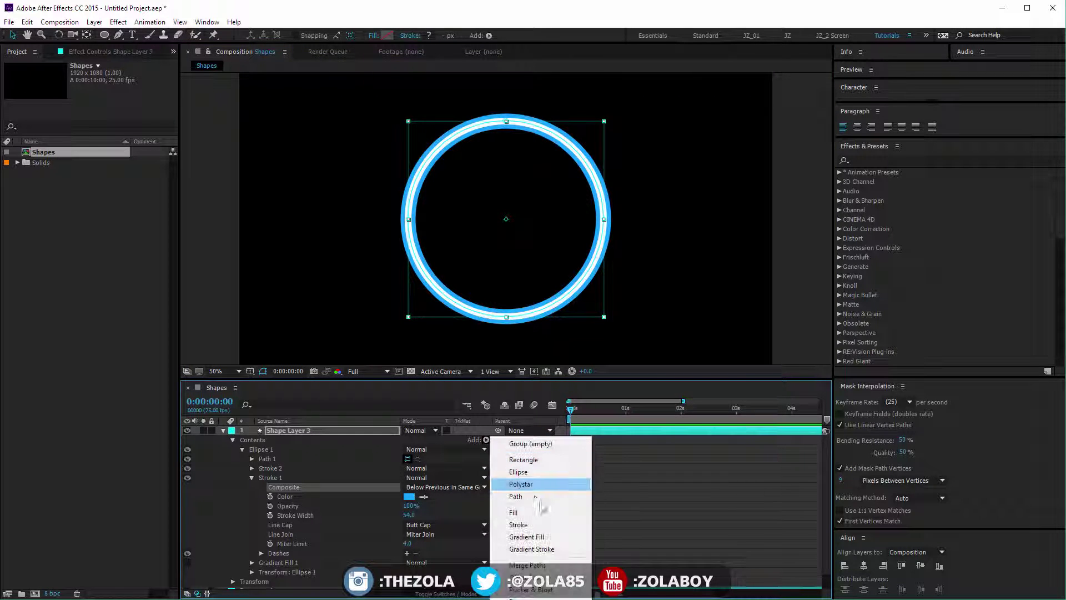
left_click(557, 535)
left_click_drag(534, 219, 583, 164)
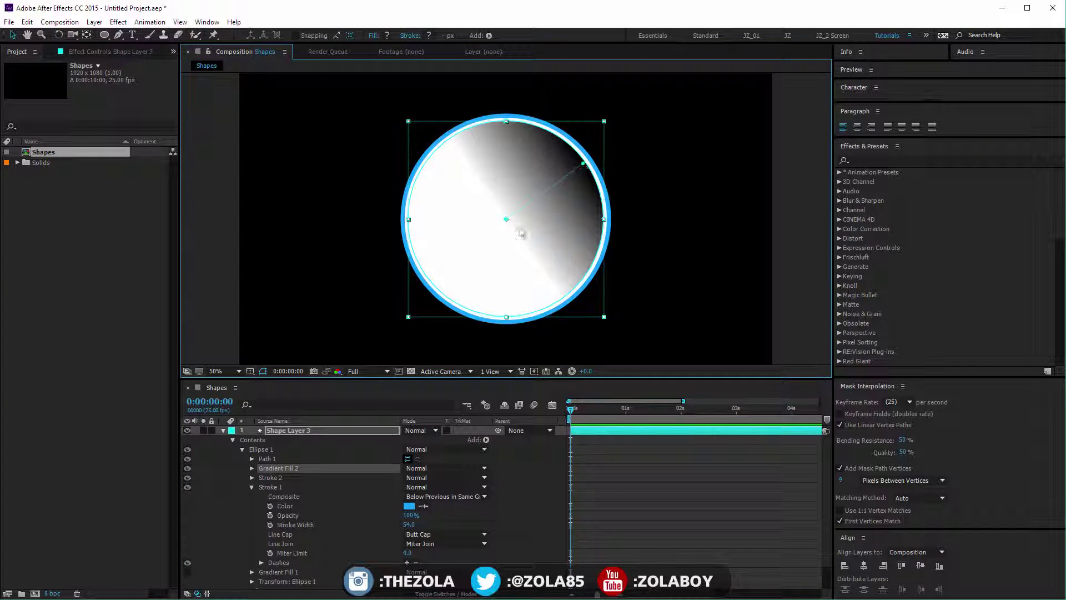
left_click_drag(506, 222, 435, 284)
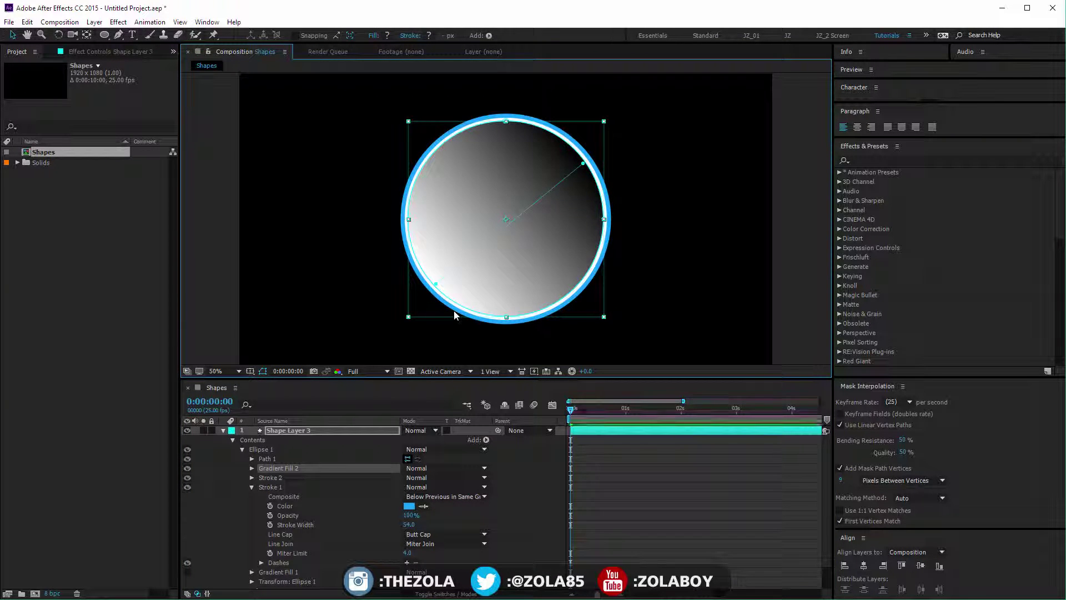
Change the start color of Gradient Fill 2 from white to red, keeping the black end.
left_click(252, 469)
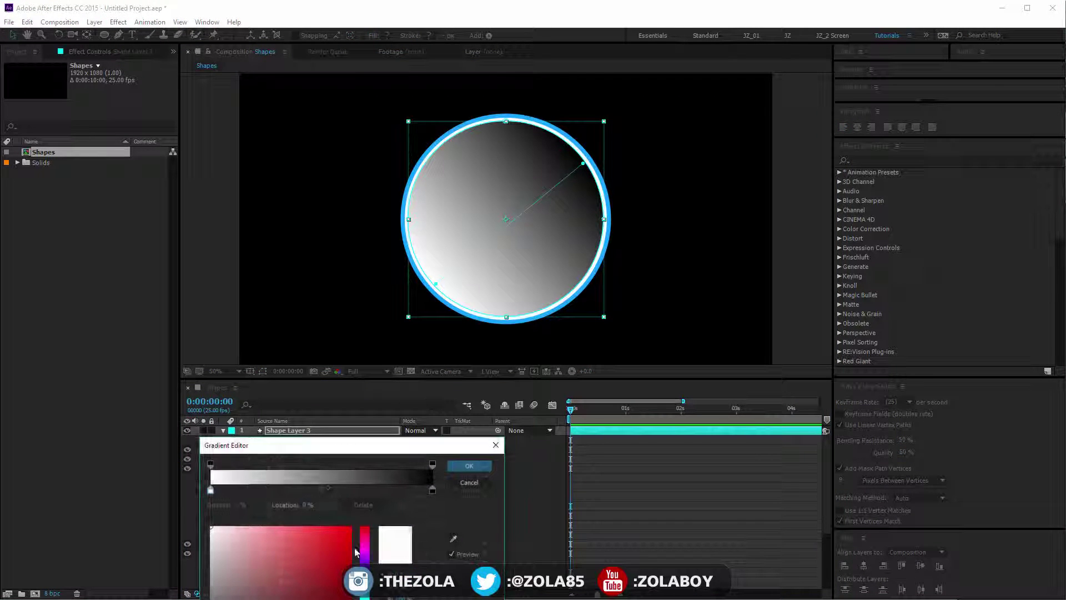
left_click(360, 550)
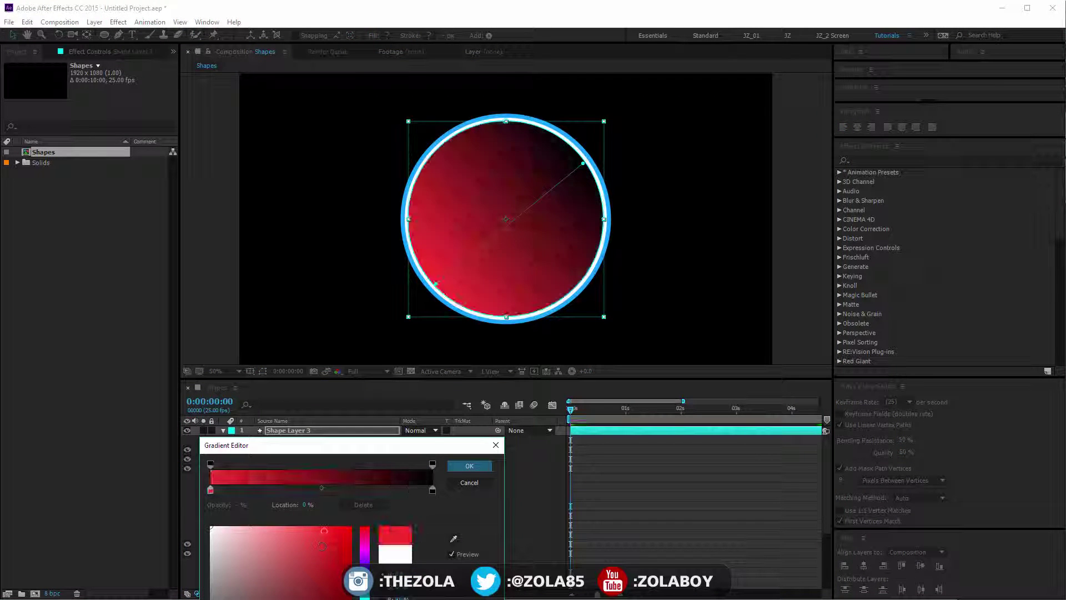
left_click(469, 466)
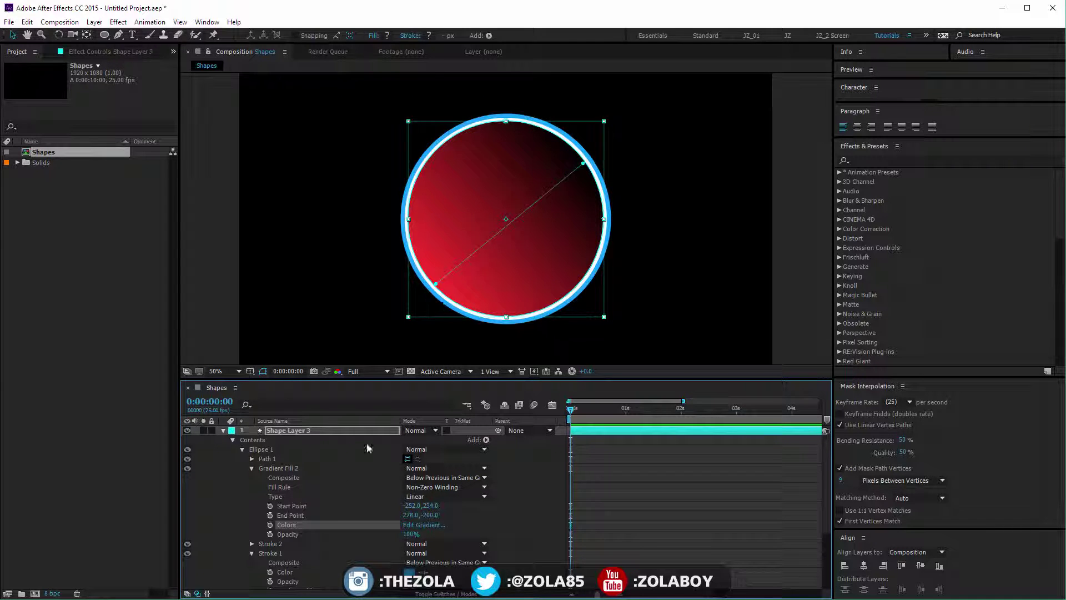
Change the start color of Gradient Fill 2 from red to magenta, keeping the black end.
left_click(427, 525)
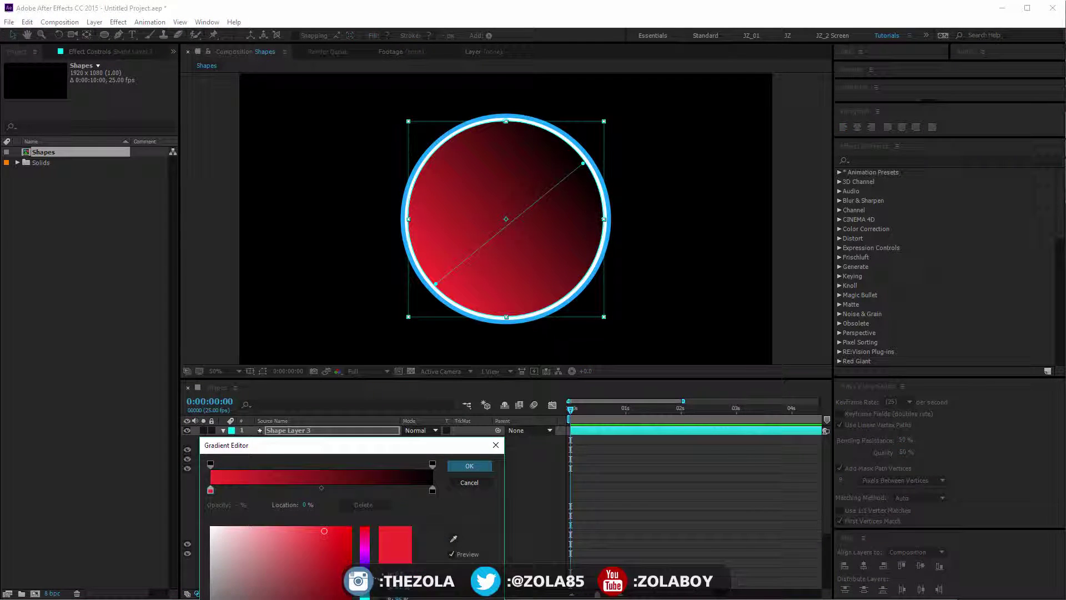
left_click(367, 555)
left_click(479, 466)
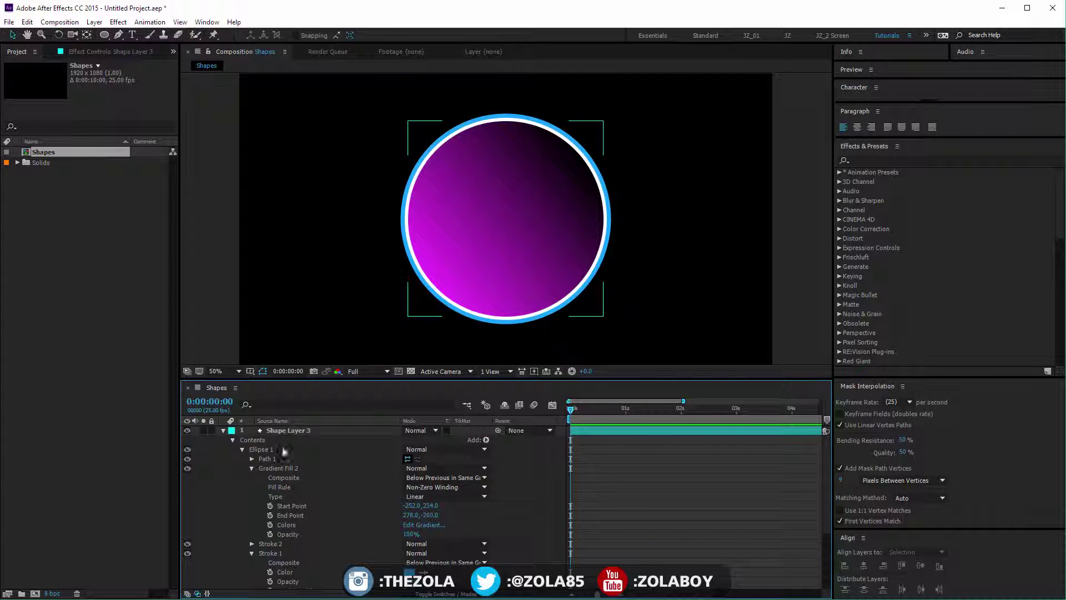
Collapse the Gradient Fill 2 and Stroke 1 properties and add a Pucker & Bloat operator to Ellipse 1 below Path 1.
left_click(252, 468)
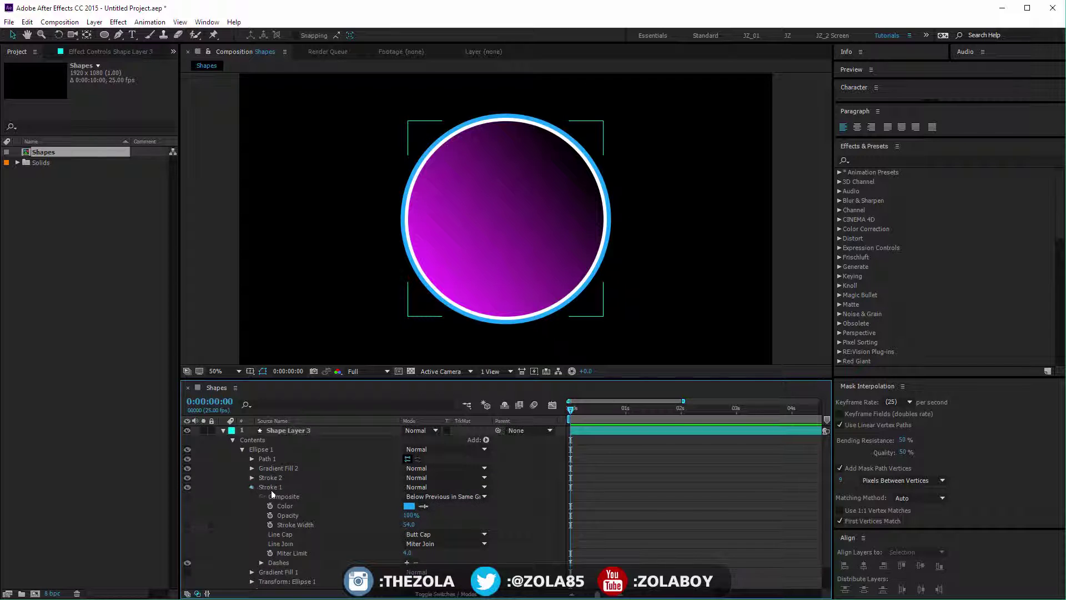
left_click(252, 487)
left_click(512, 468)
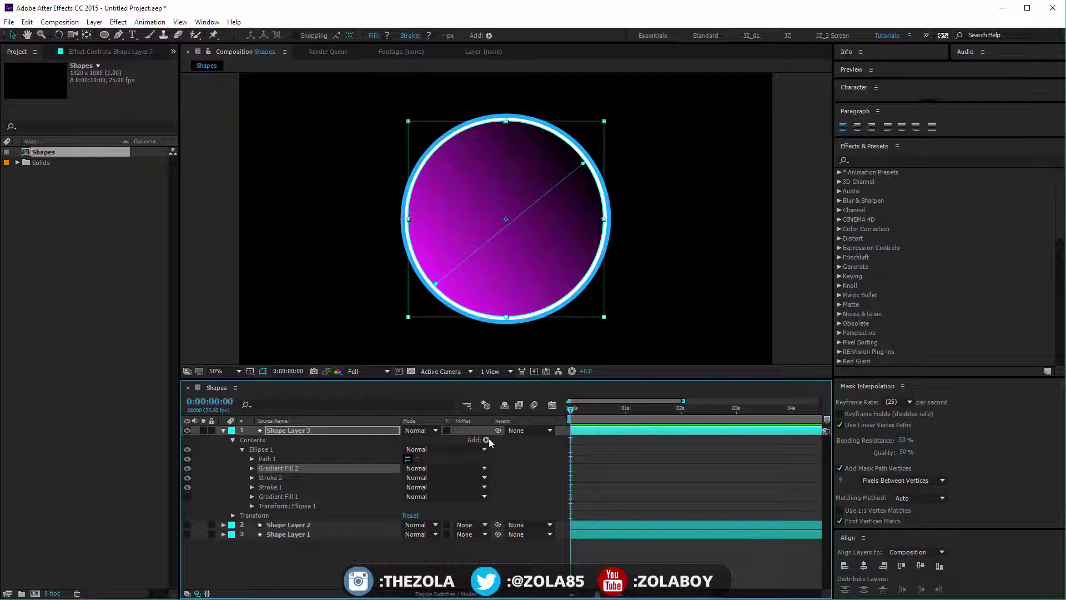
left_click(487, 440)
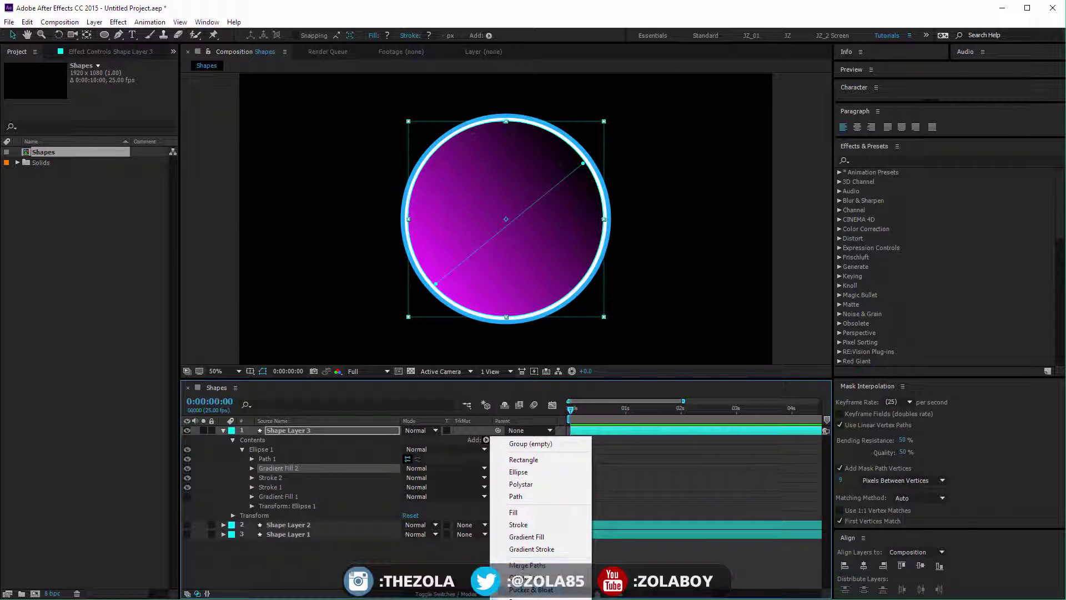
left_click(530, 589)
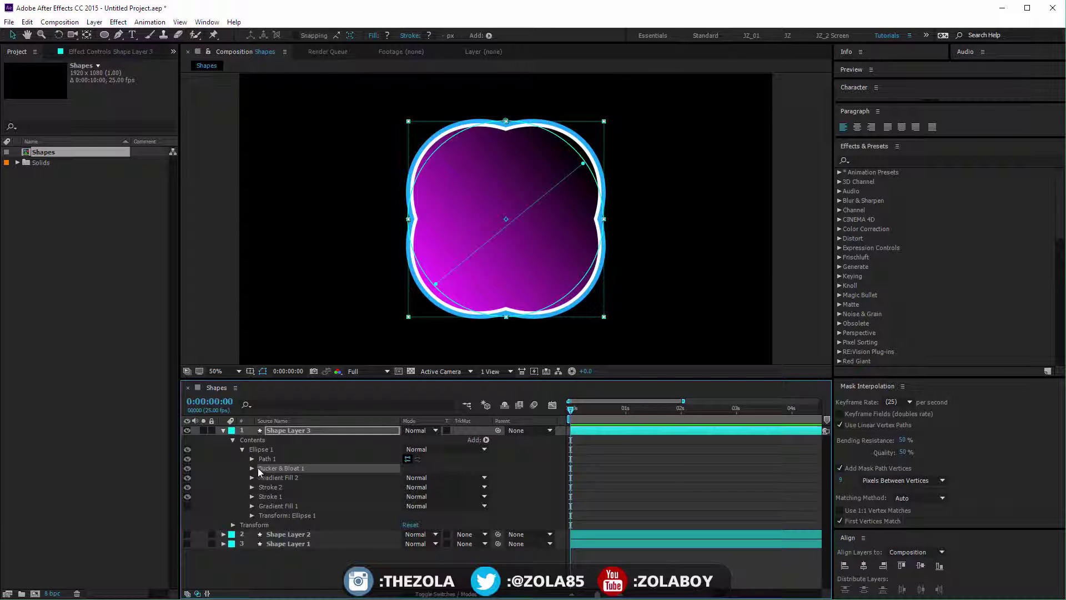
Increase the Pucker & Bloat amount to give the circle four deeper notches, and switch to the Illustrator document.
key("F2")
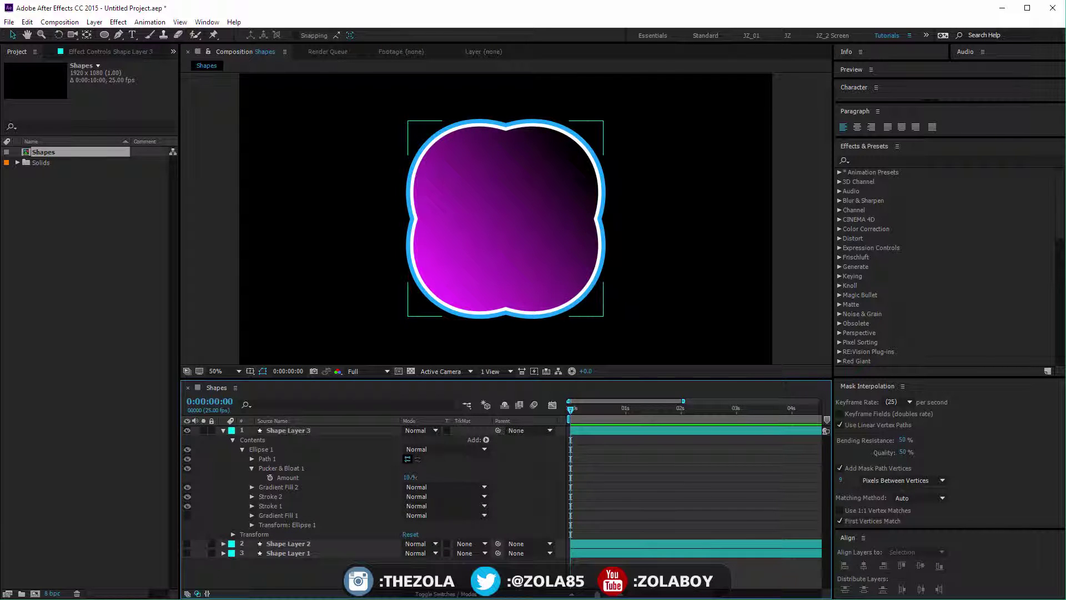
mouse_move(411, 477)
left_mouse_down()
mouse_move(333, 477)
mouse_move(417, 477)
left_mouse_up()
key("alt+Tab")
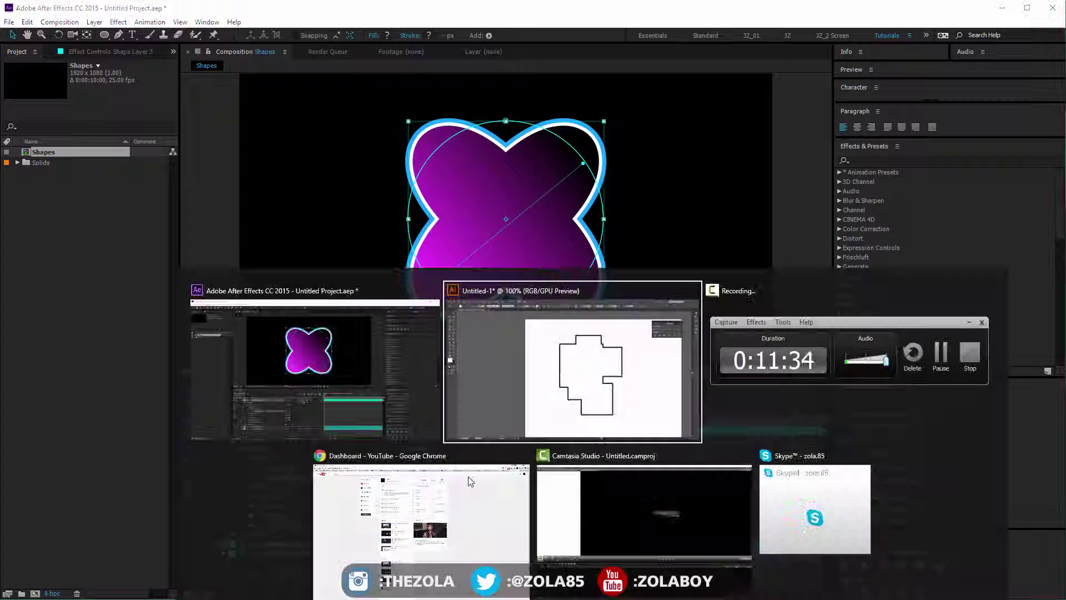